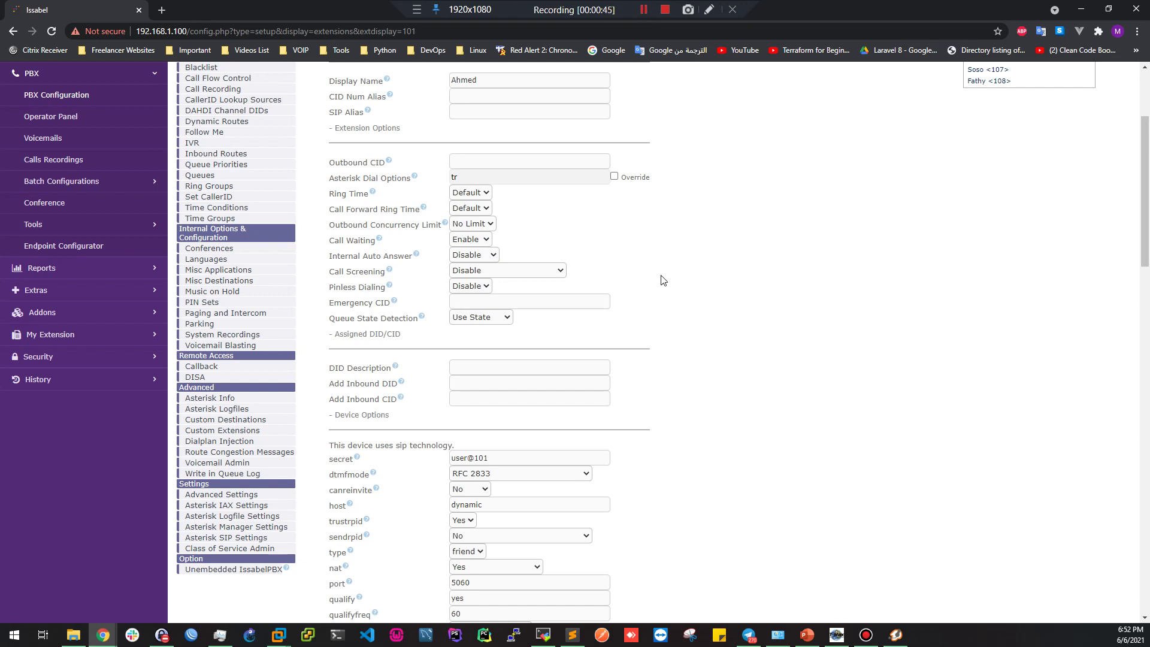
Open Ahmed <101>'s extension settings and scroll down to Recording Options
scroll(617, 191, up, 2)
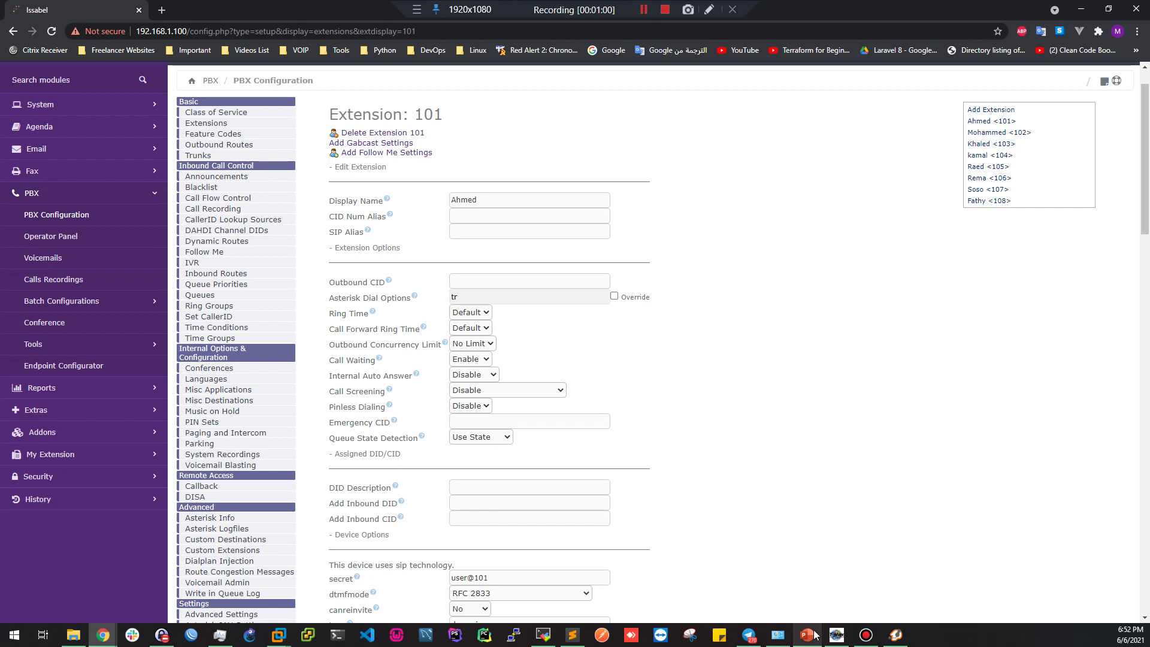
mouse_move(814, 632)
scroll(618, 266, down, 11)
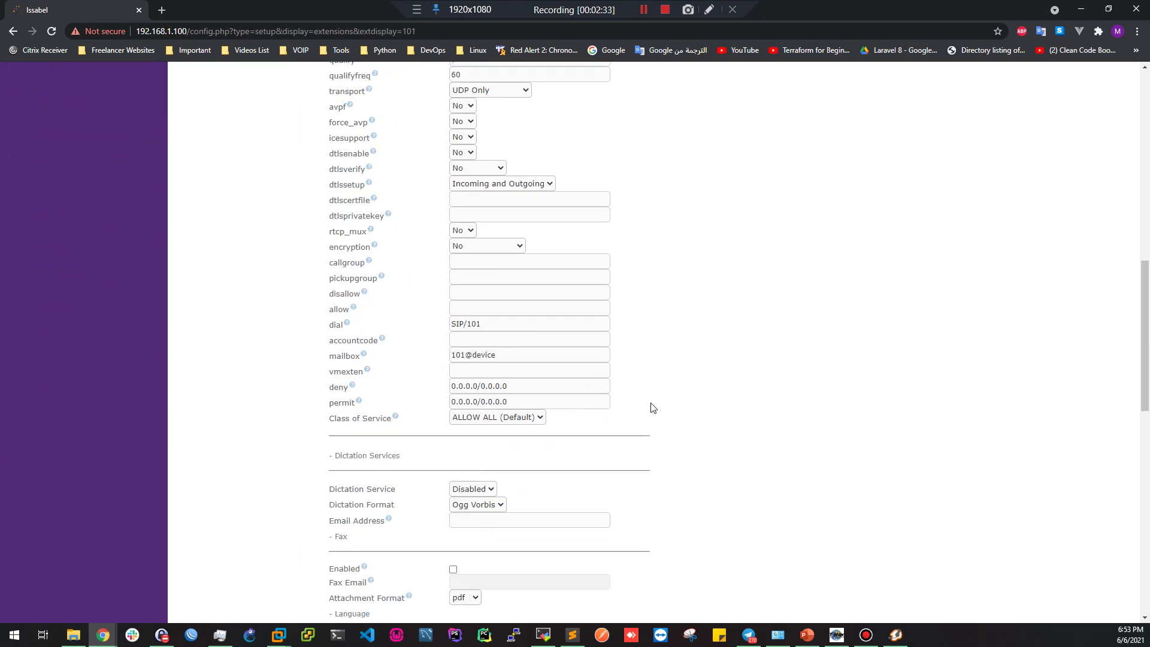
scroll(644, 403, down, 2)
scroll(650, 365, down, 5)
scroll(804, 329, up, 10)
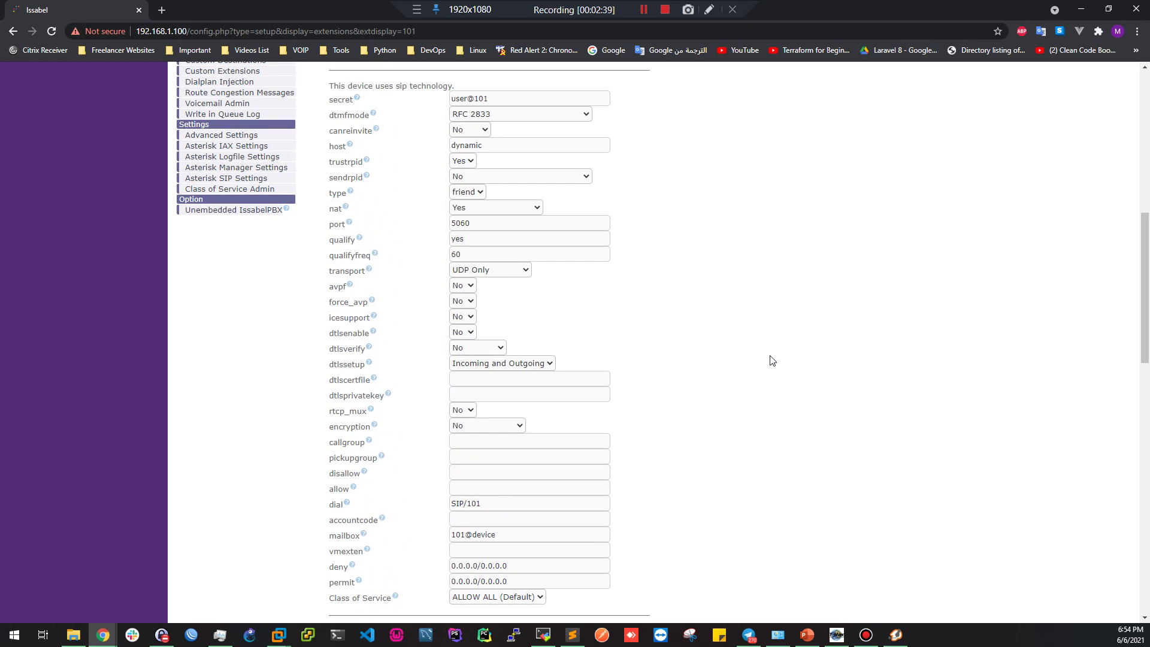
scroll(762, 397, up, 1)
scroll(761, 397, down, 1)
scroll(755, 383, up, 10)
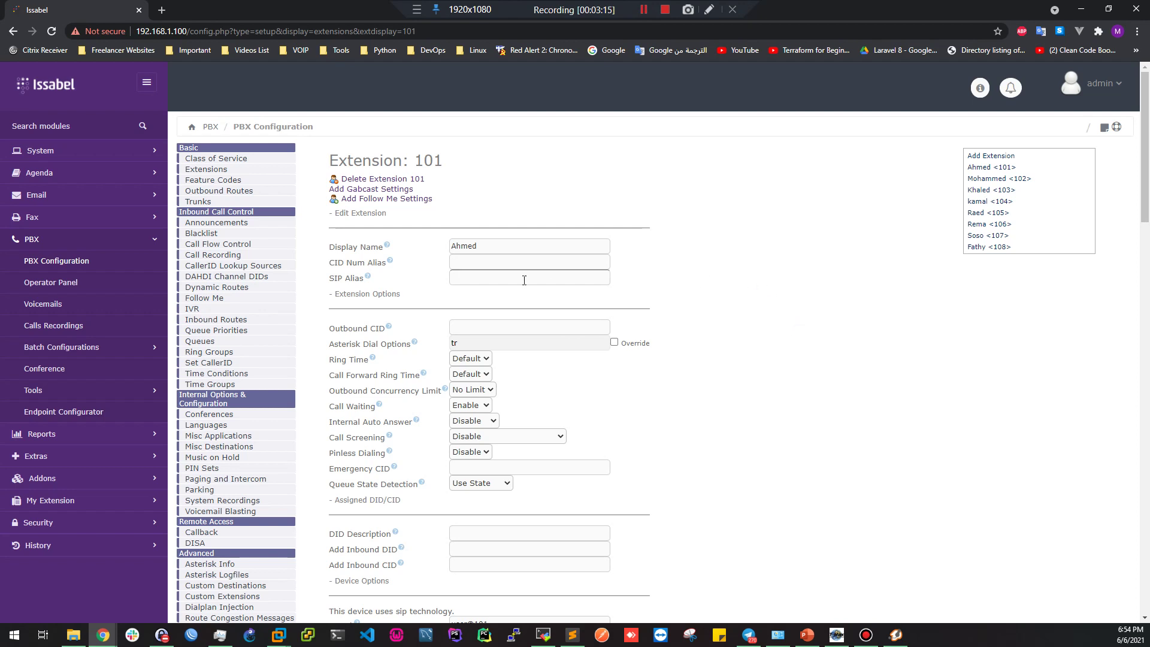
click(990, 169)
scroll(730, 351, down, 15)
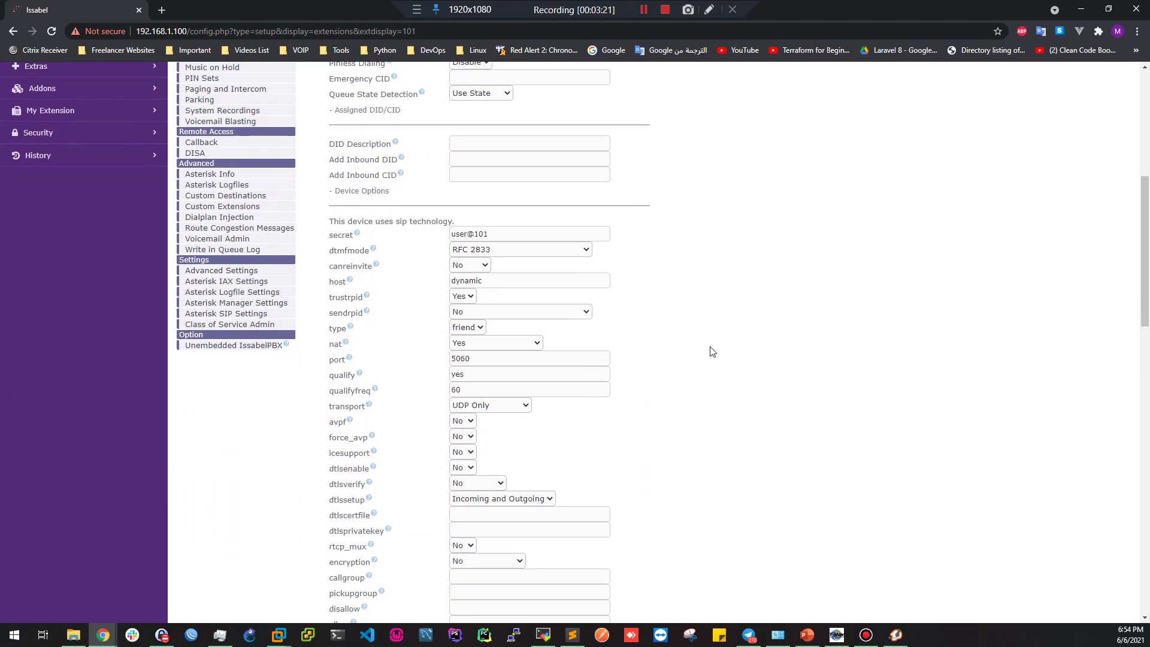
scroll(731, 339, down, 2)
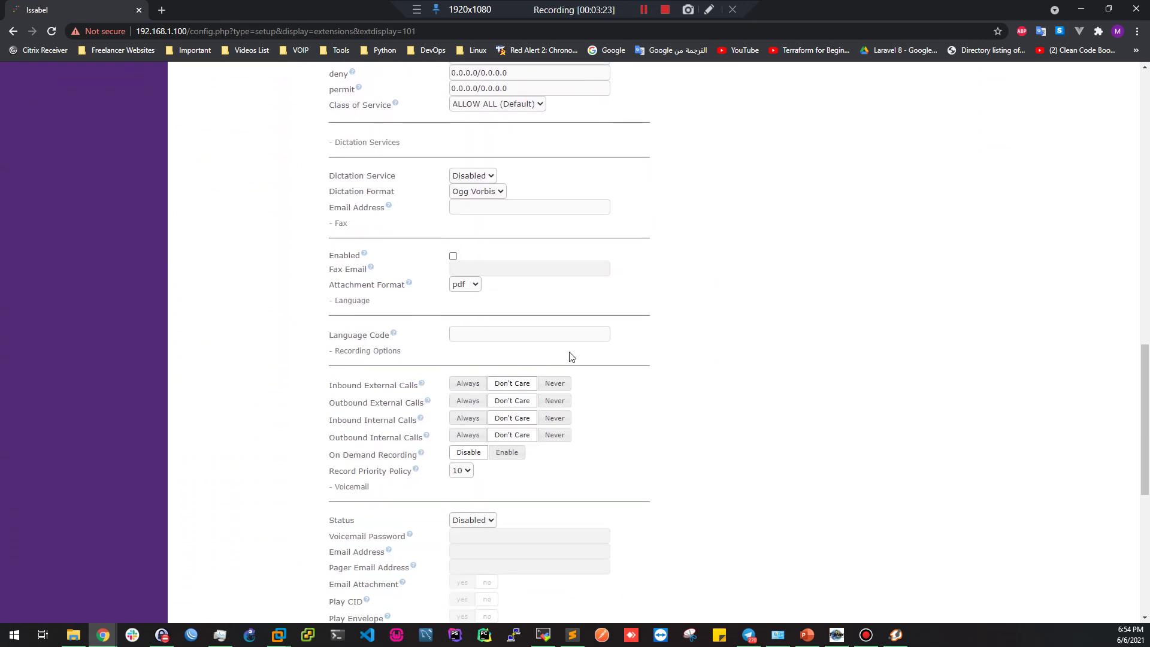
Review the inbound and outbound, internal and external call recording options, all Don't Care
drag(343, 355, 398, 357)
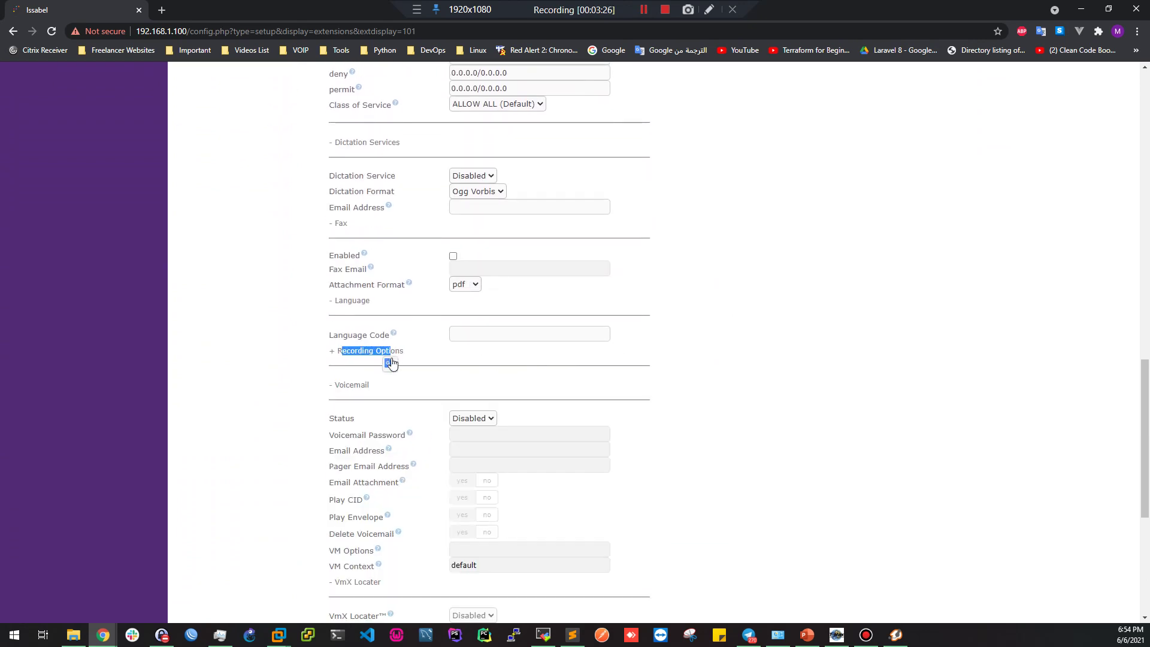
click(390, 359)
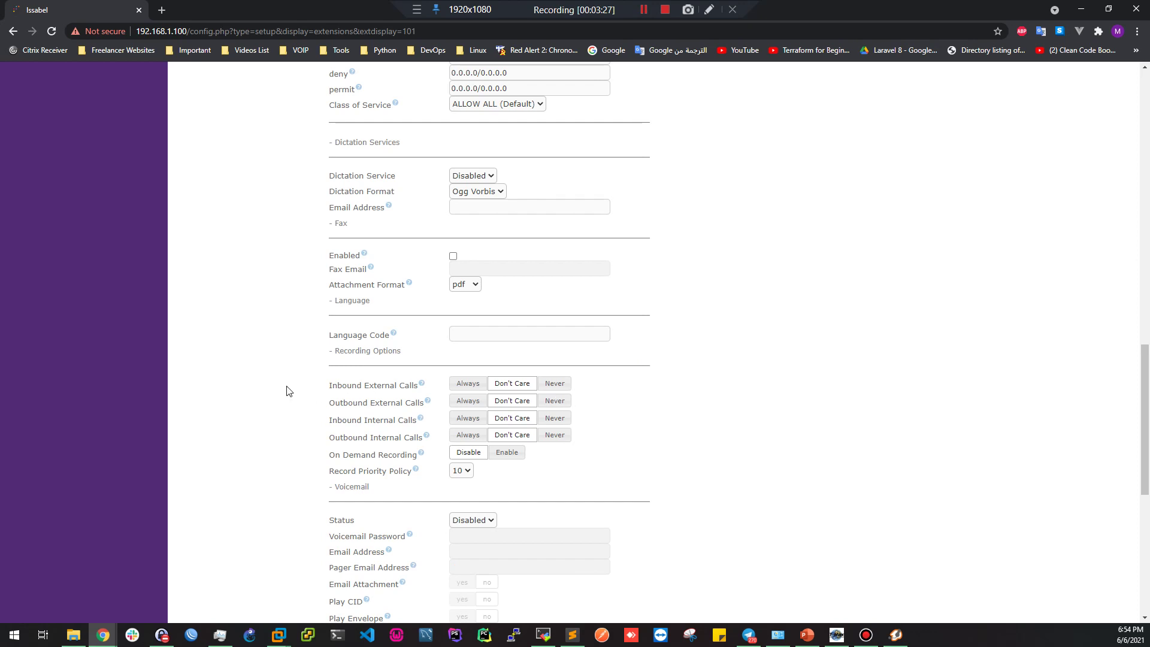
drag(338, 384, 358, 455)
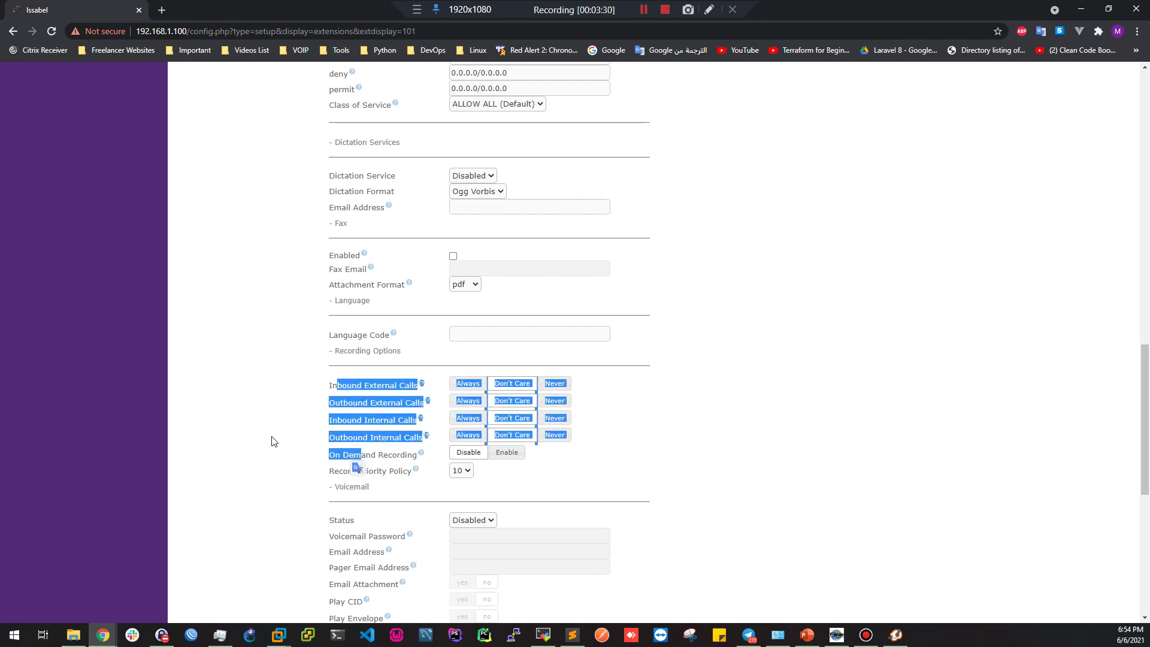
click(323, 404)
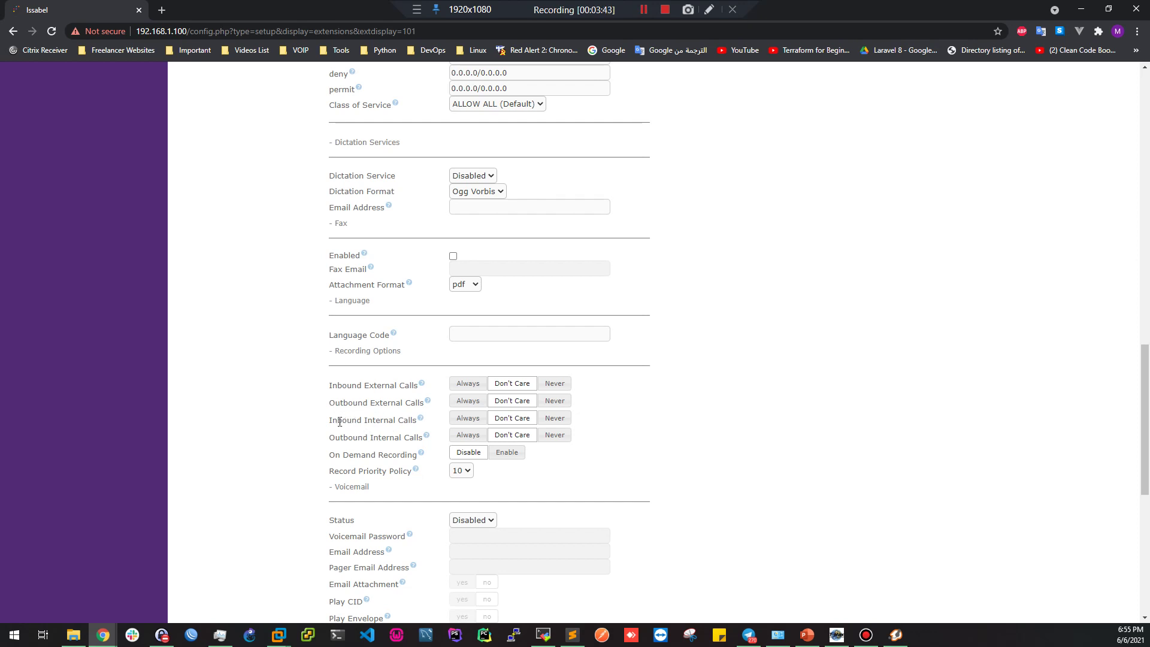
drag(381, 422, 396, 421)
drag(369, 385, 379, 401)
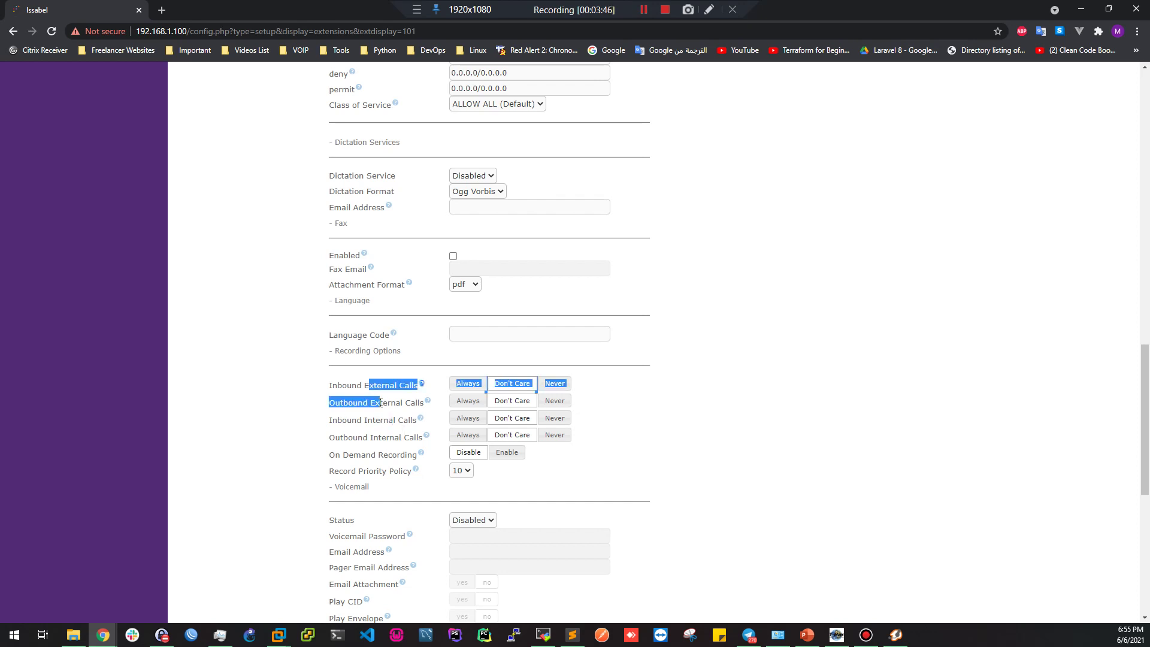
click(342, 384)
drag(335, 403, 380, 420)
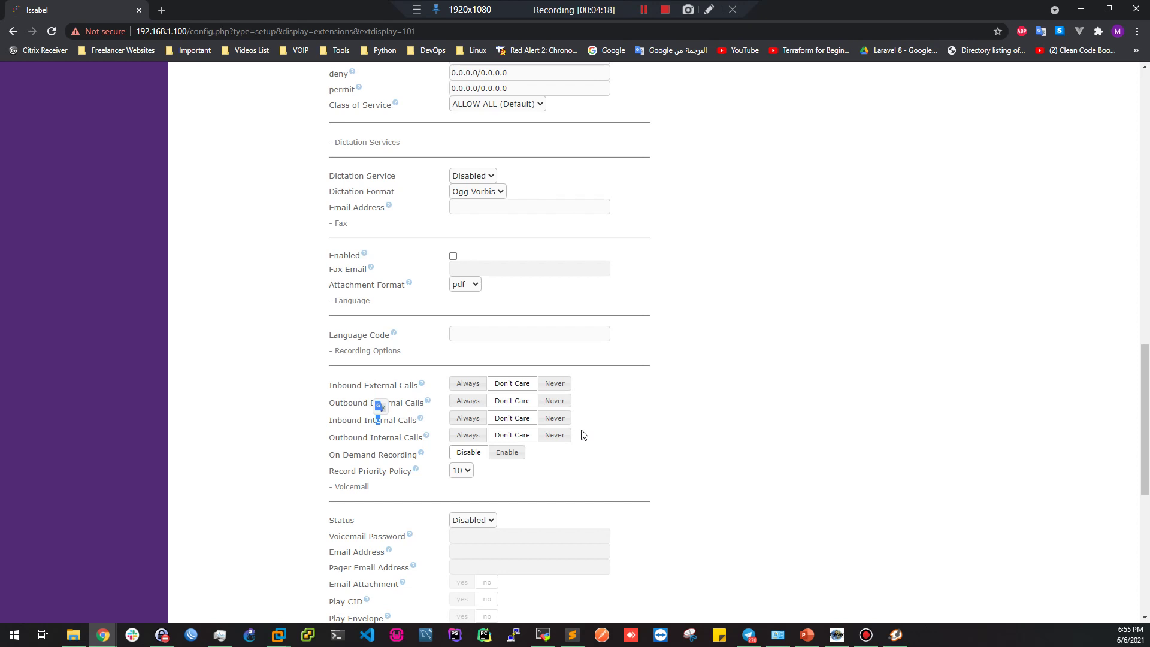
double_click(372, 420)
double_click(372, 386)
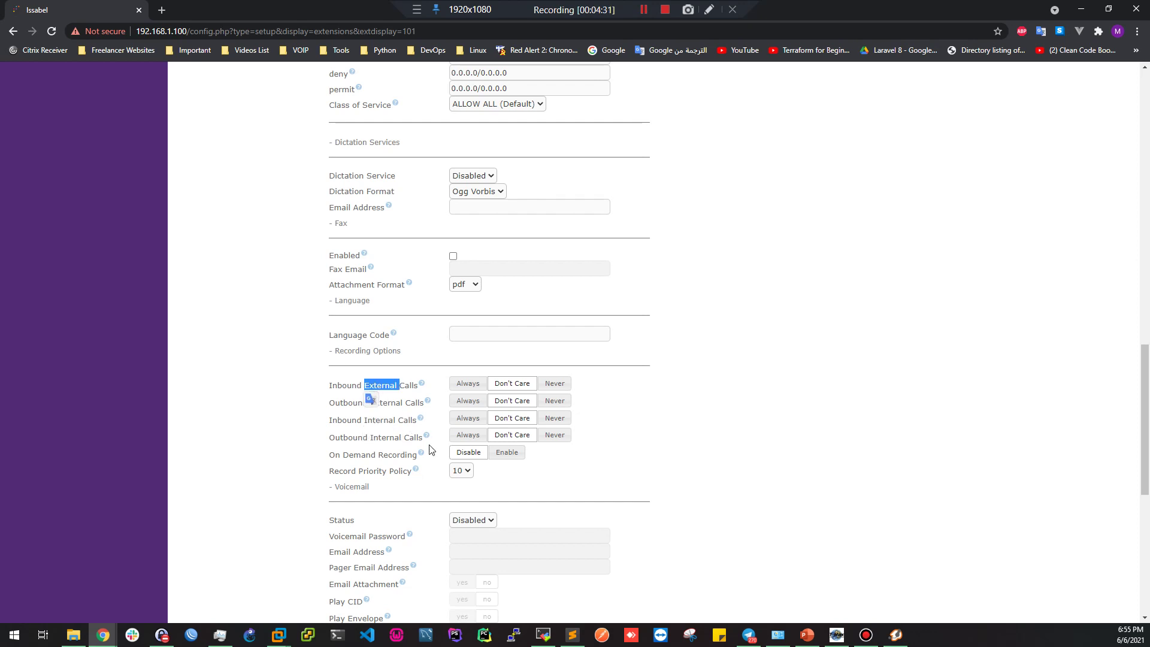
click(385, 391)
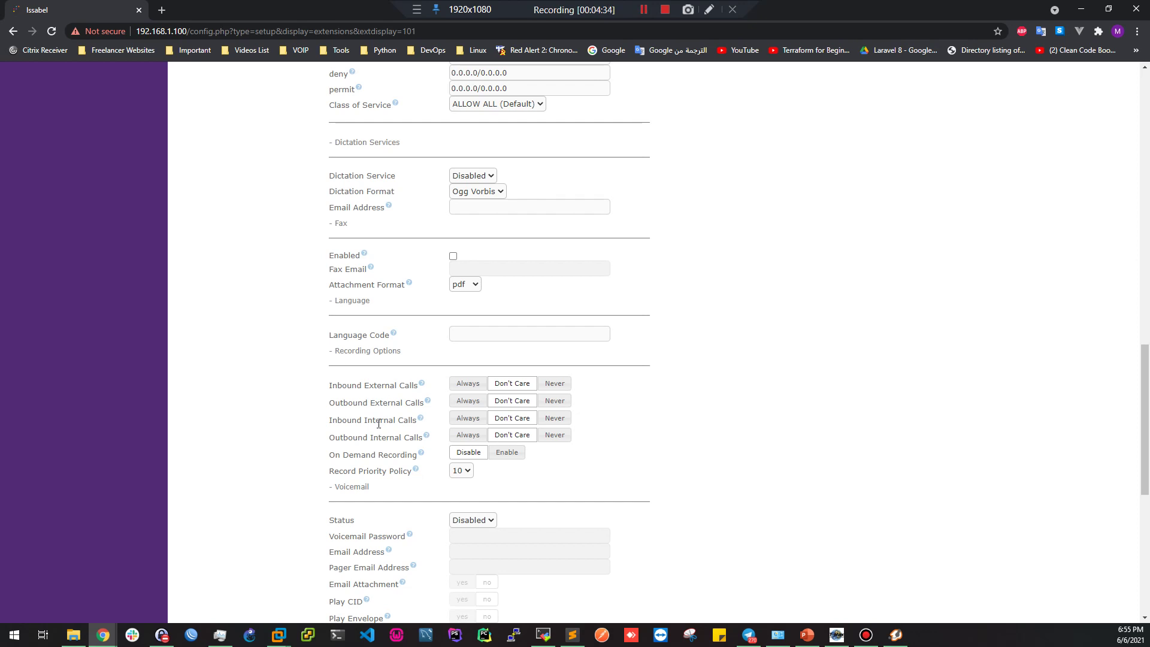
drag(332, 386, 356, 387)
drag(374, 387, 388, 382)
drag(337, 387, 390, 404)
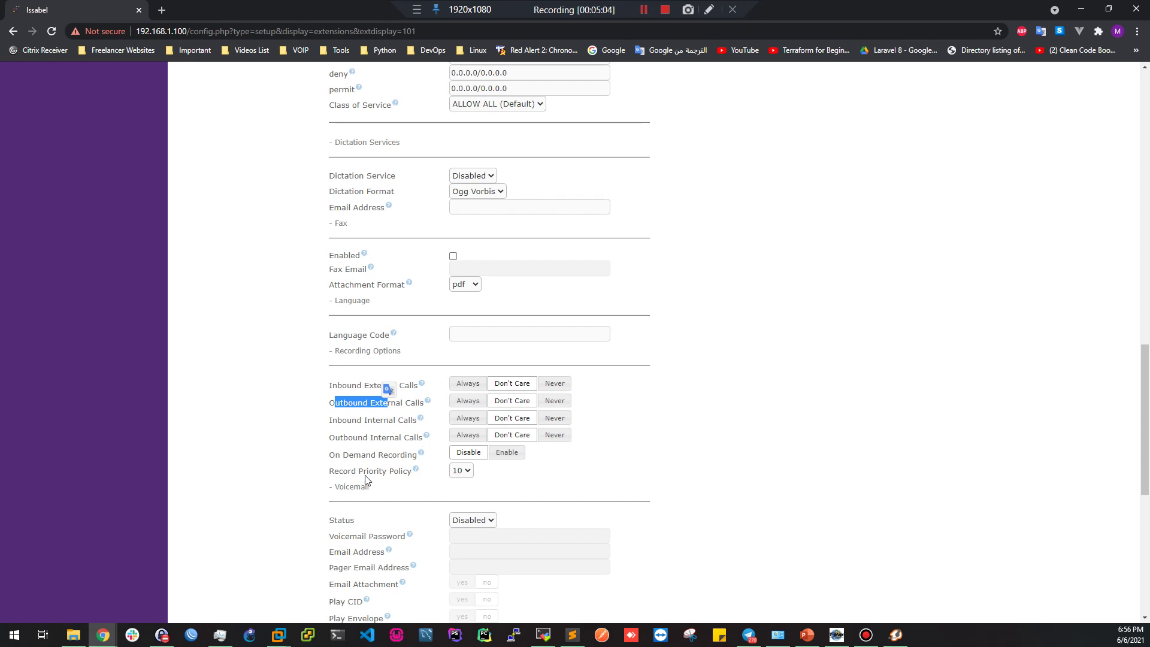
double_click(370, 420)
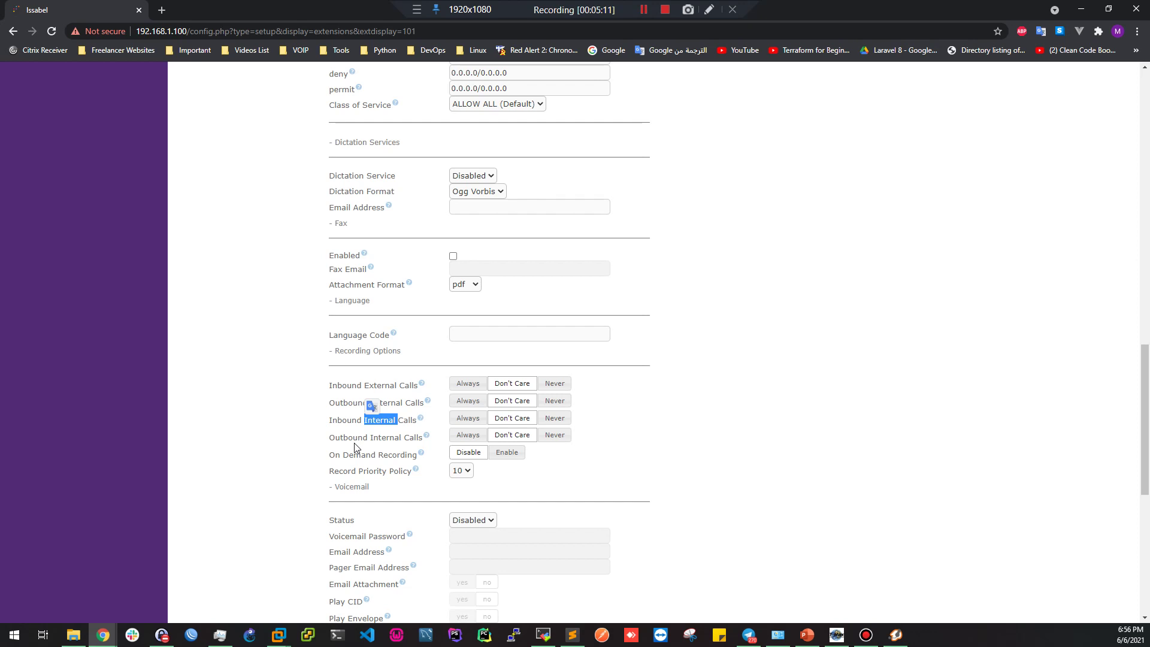
drag(337, 420, 347, 419)
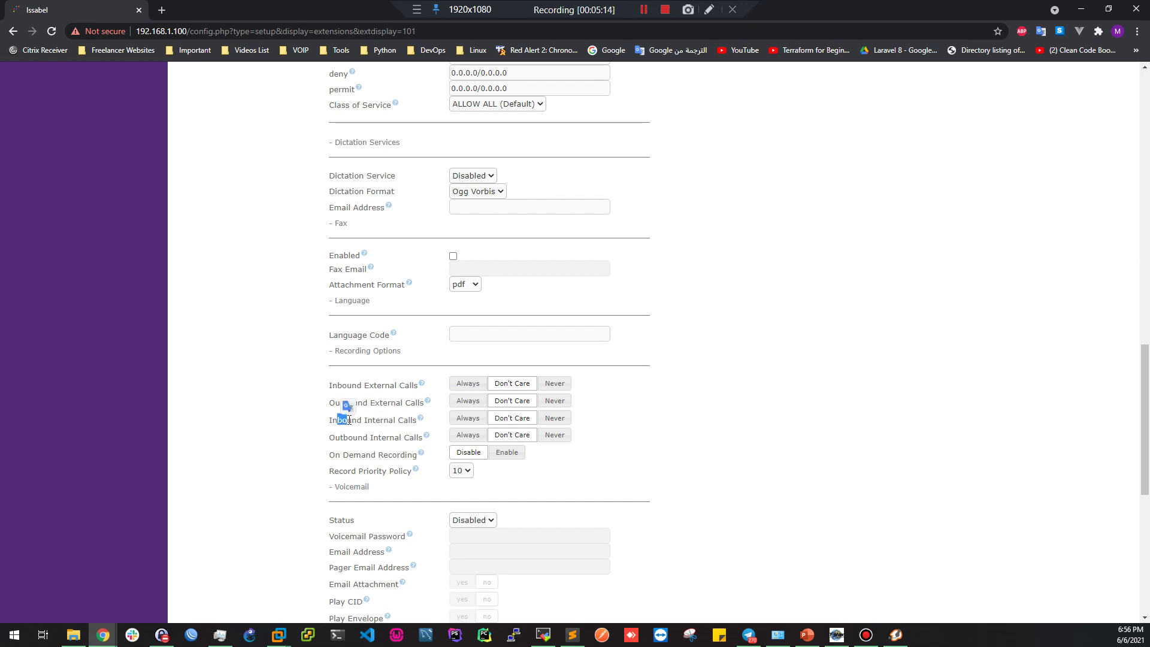
click(336, 423)
drag(336, 423, 367, 440)
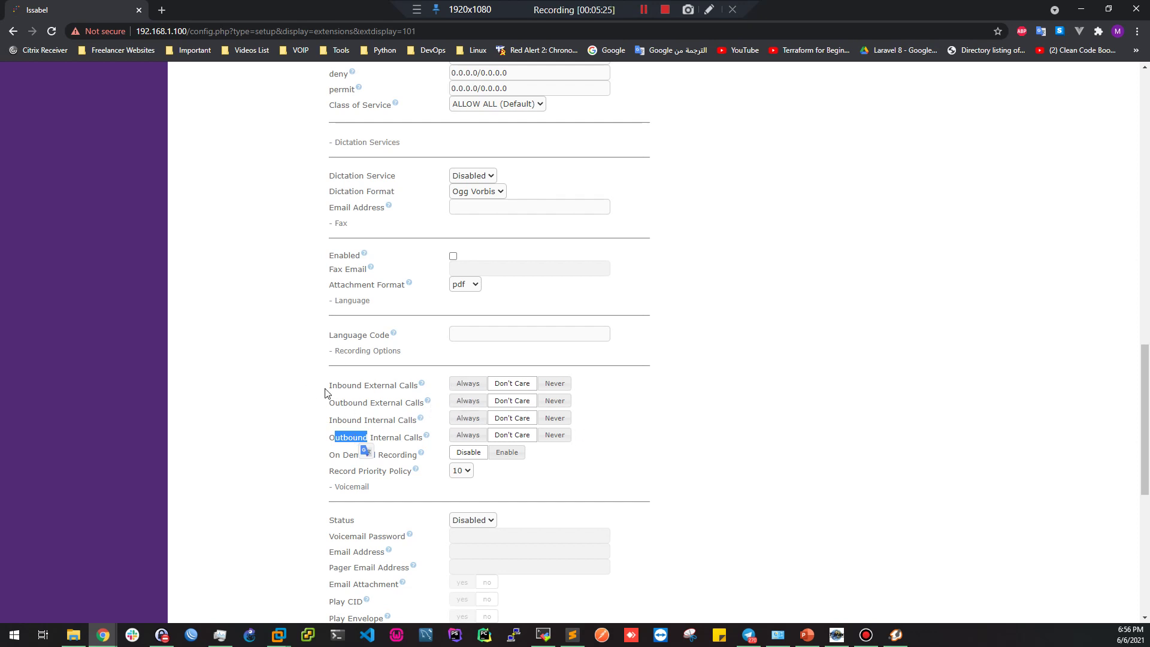
drag(342, 385, 405, 386)
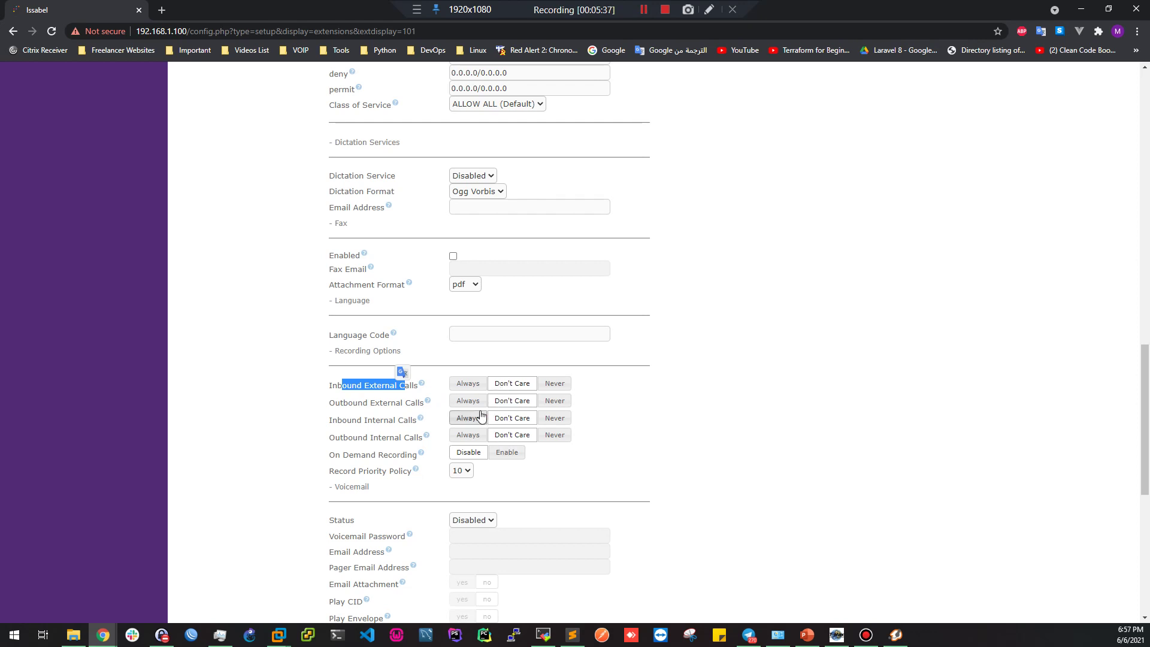
click(459, 385)
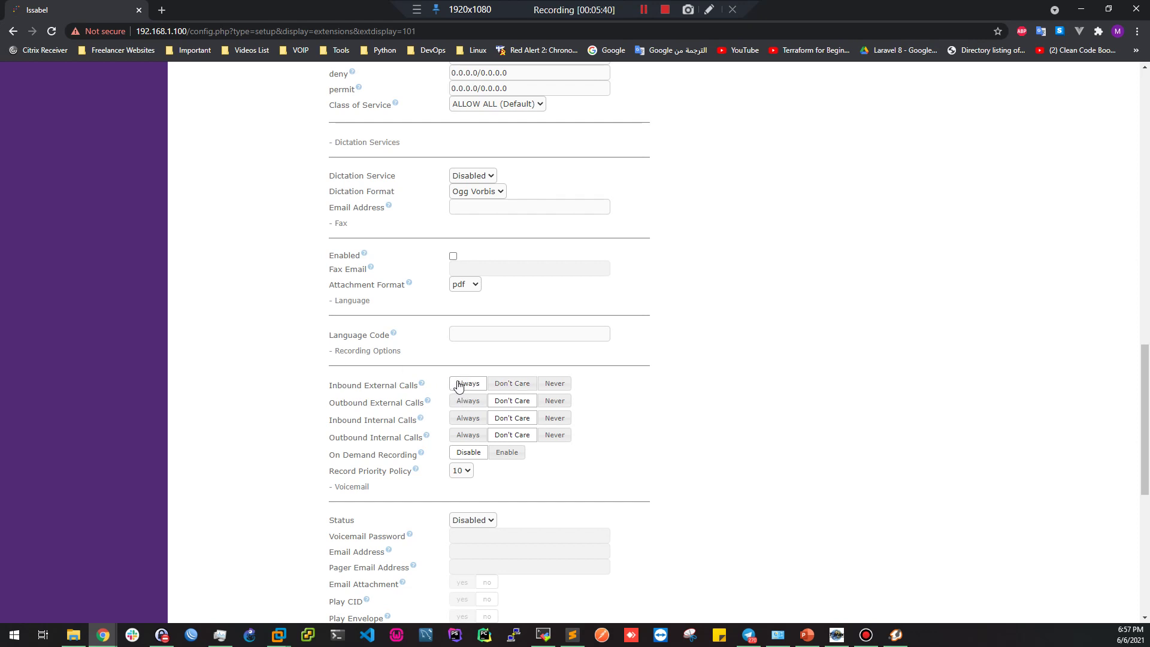
click(554, 390)
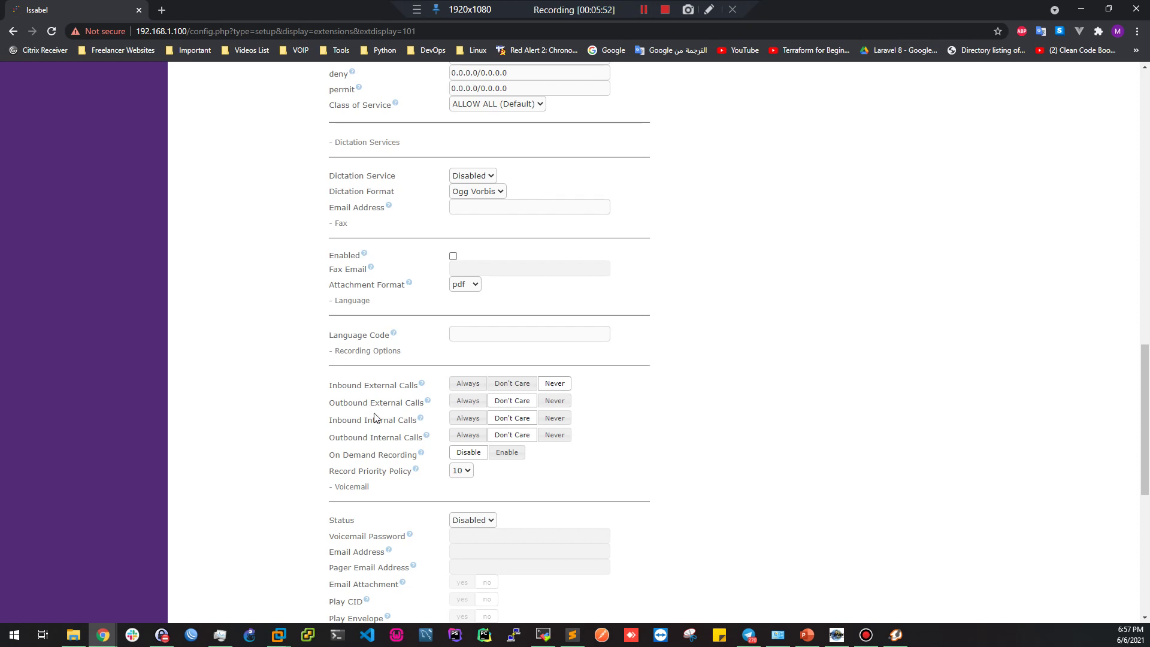
double_click(369, 386)
click(512, 384)
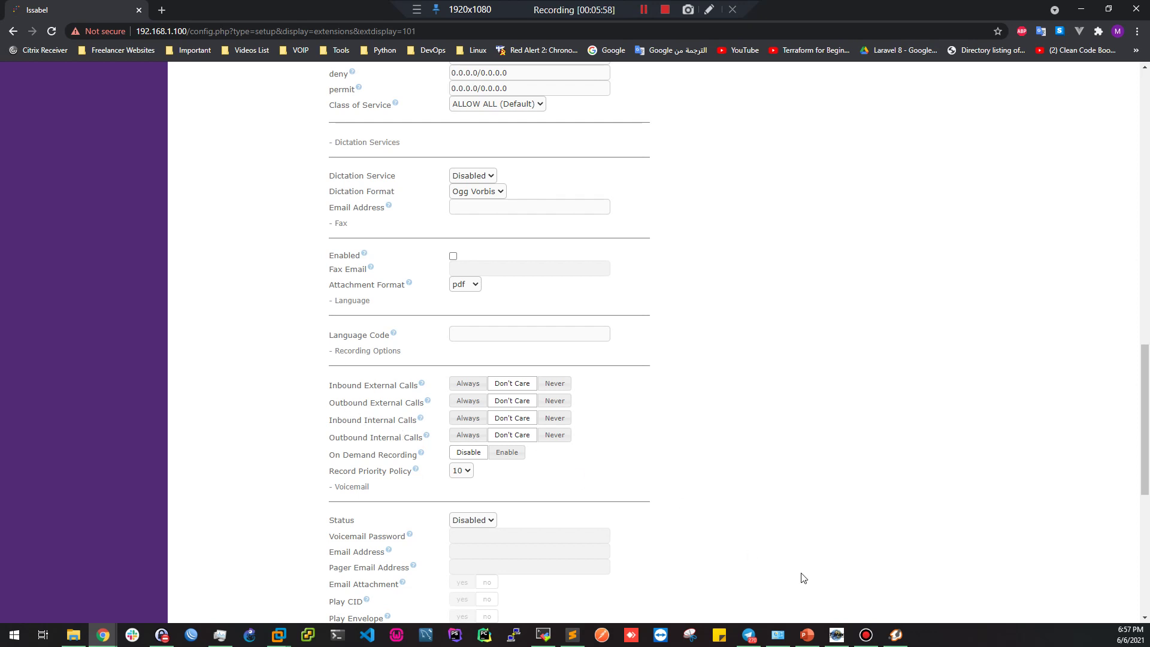
click(896, 634)
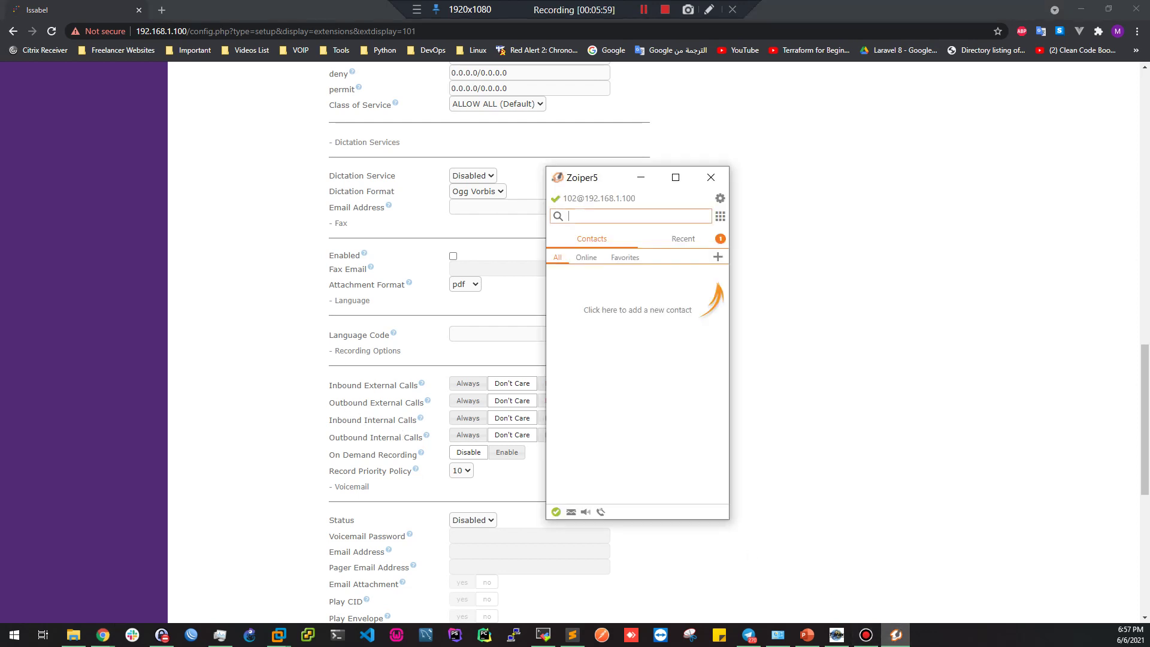
click(837, 635)
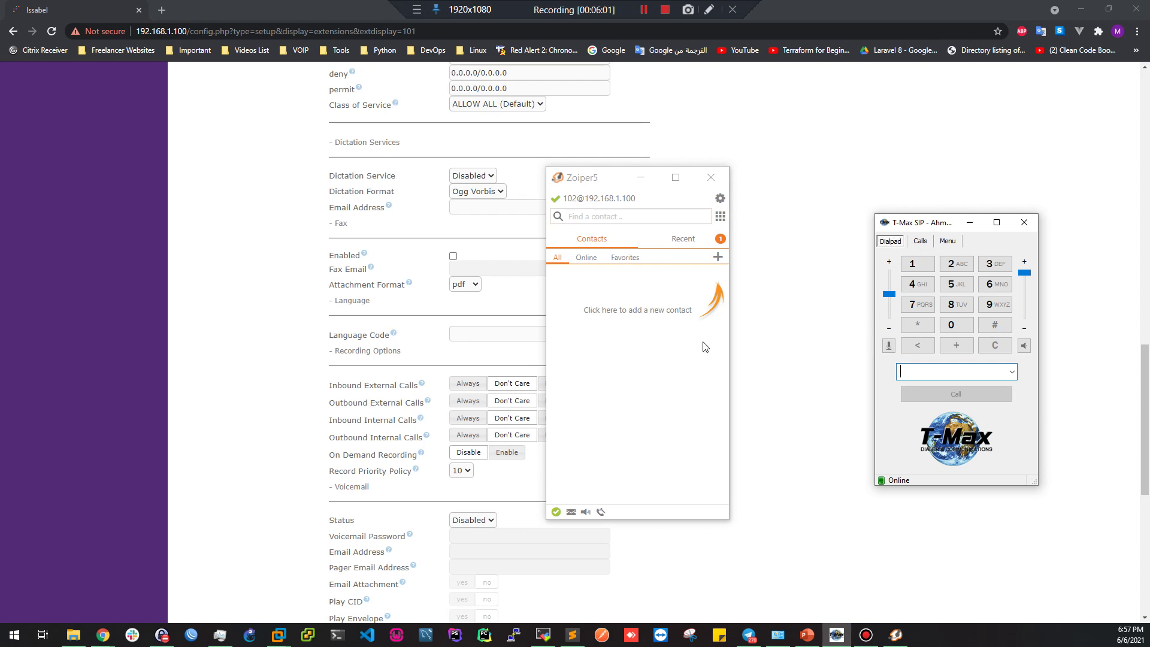
drag(337, 420, 387, 438)
drag(364, 385, 384, 400)
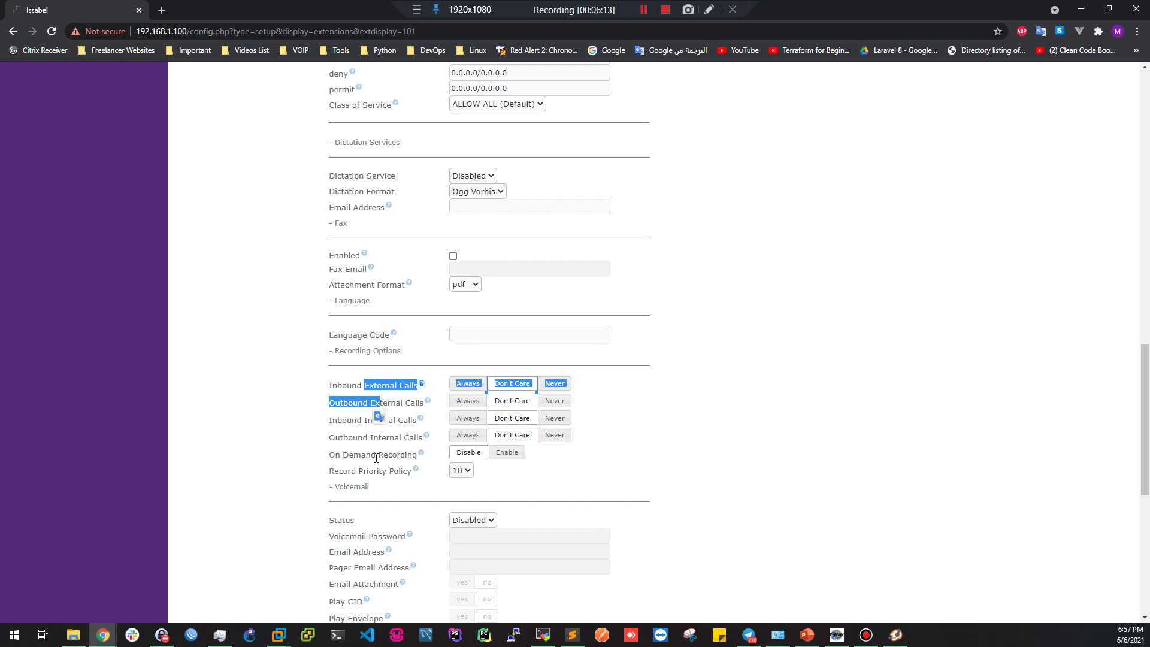
Keep extension 101's Recording Options in view, marking the Outbound Internal Calls label
click(347, 452)
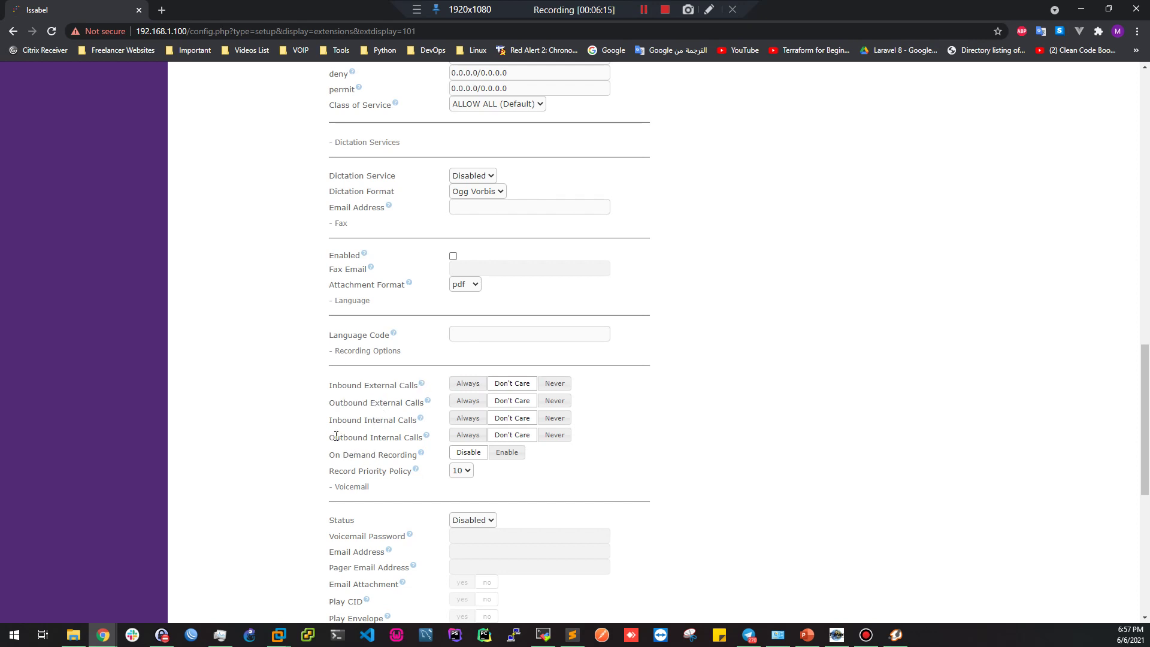
drag(337, 438, 391, 437)
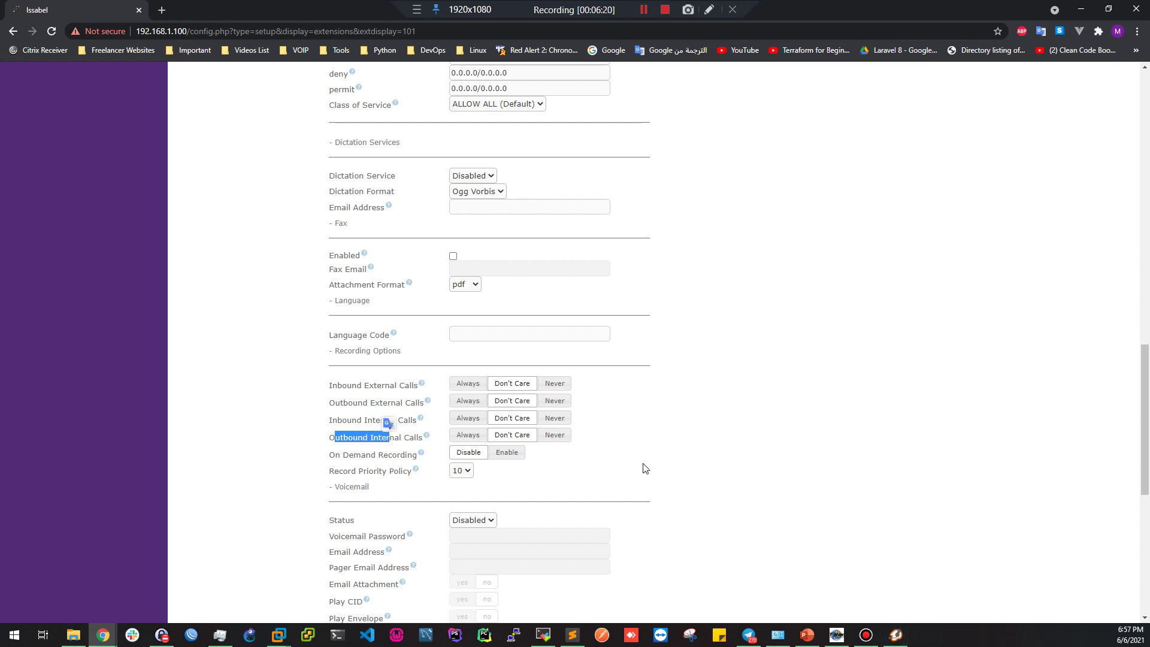
scroll(791, 362, up, 10)
scroll(899, 275, up, 7)
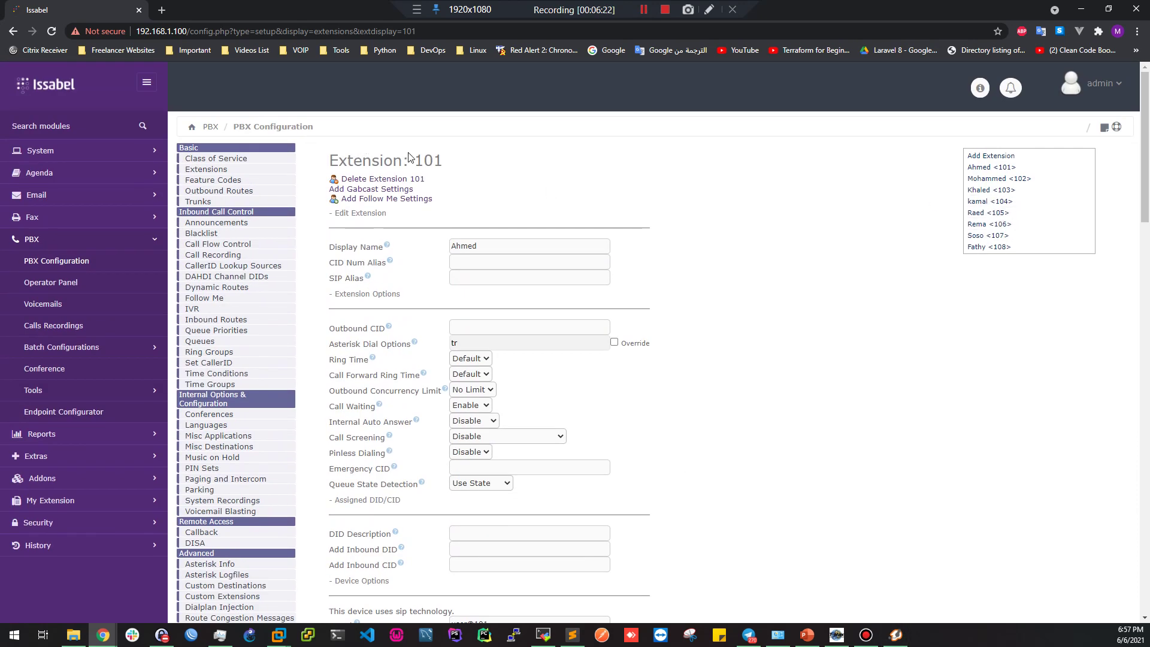
scroll(505, 282, down, 15)
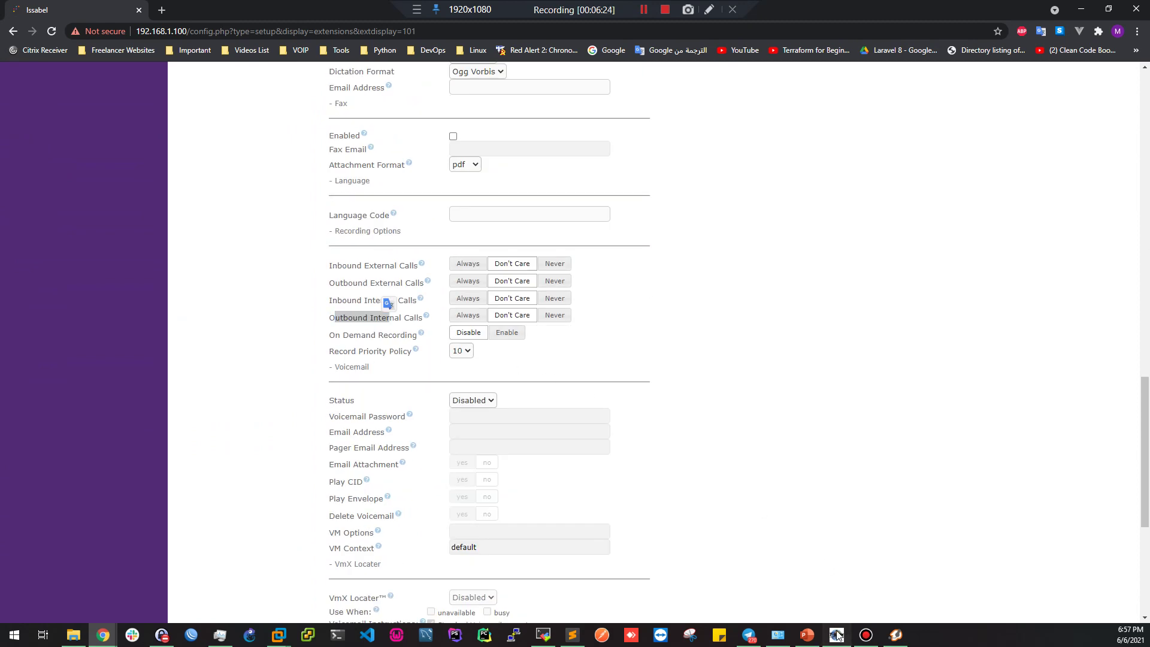
Bring up T-Max SIP, widened and moved left, and Zoiper5 beside the settings page
click(837, 635)
drag(1039, 298, 1070, 298)
drag(935, 231, 887, 236)
click(905, 637)
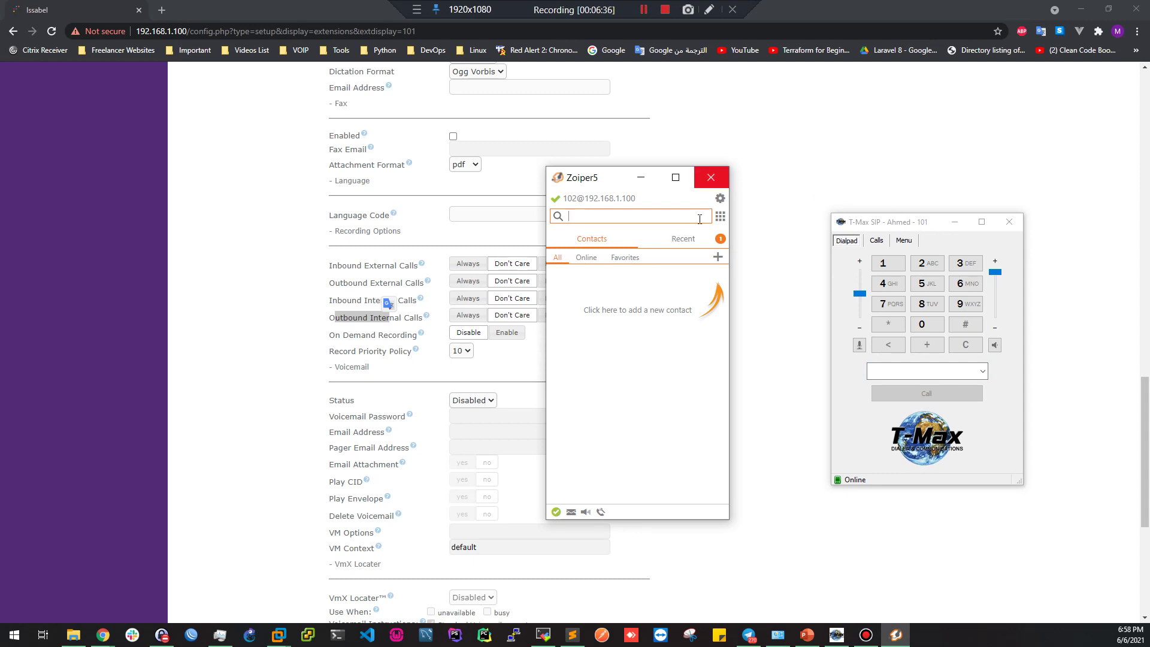
Set extension 101's Outbound Internal Calls recording to Always
click(342, 323)
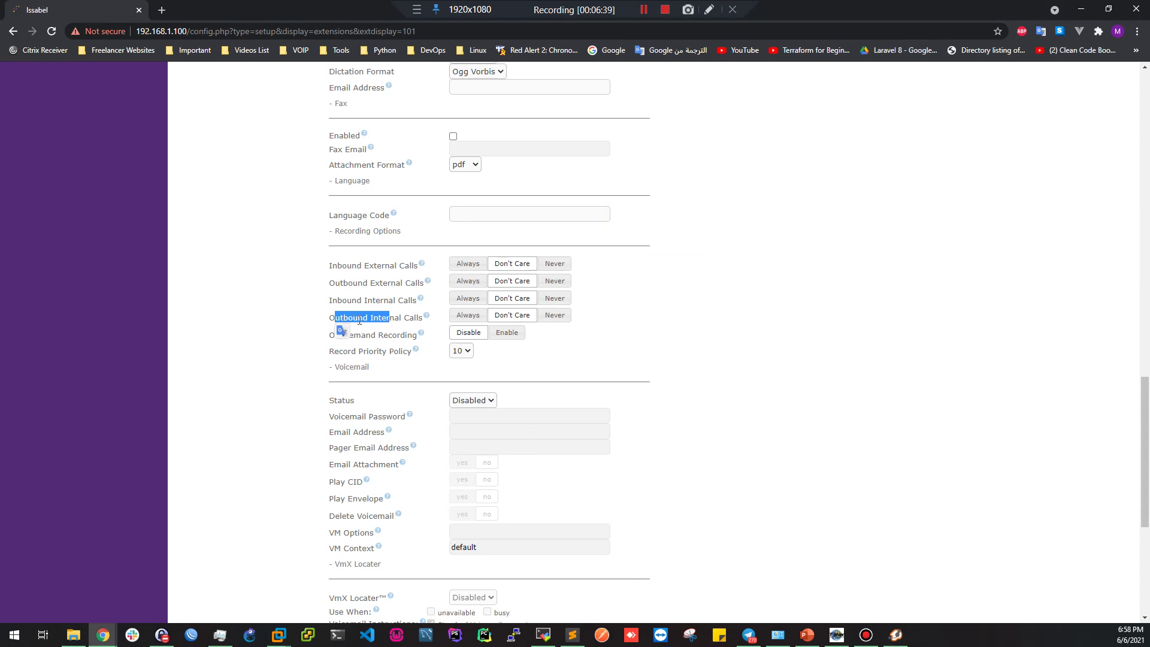
click(359, 321)
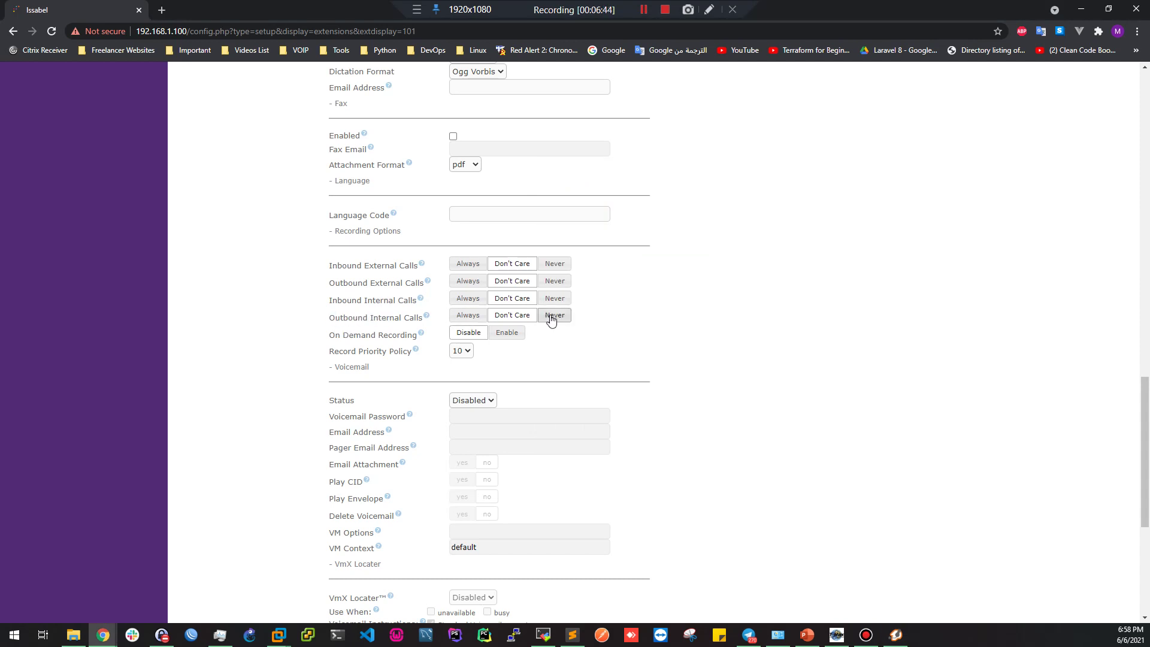
click(468, 316)
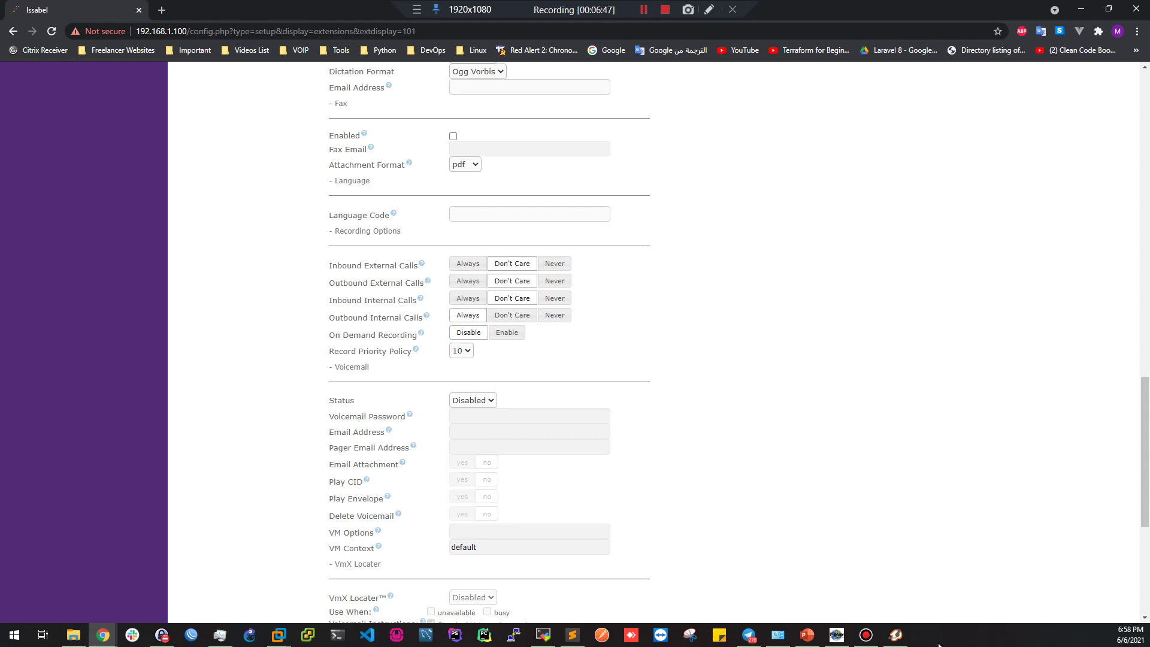
click(896, 635)
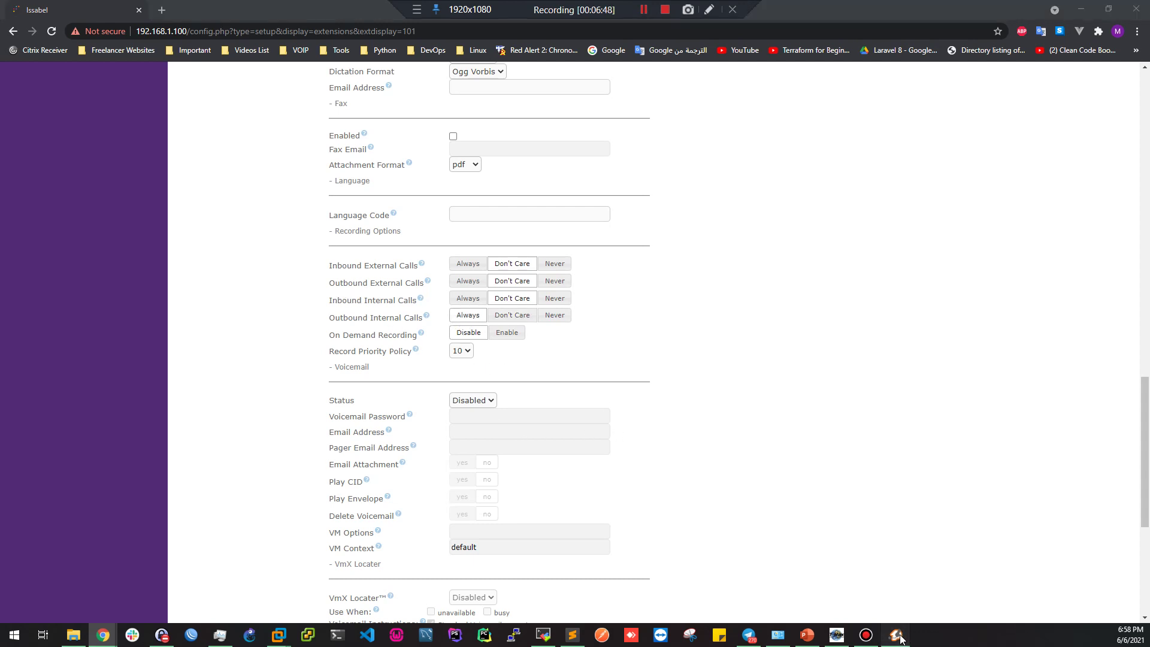
Place Zoiper5 on the left and T-Max SIP on the right, then return to extension 101's page
click(837, 635)
mouse_move(889, 224)
mouse_down()
mouse_move(913, 207)
mouse_move(850, 230)
mouse_move(889, 213)
mouse_up()
drag(603, 184, 223, 191)
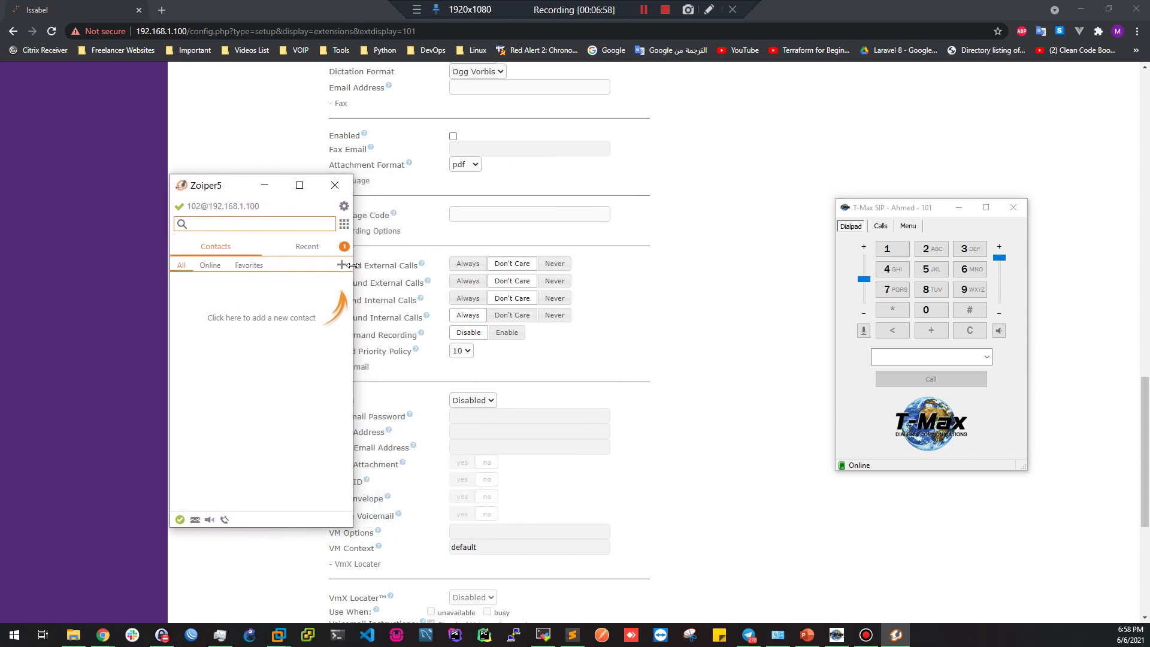
mouse_move(892, 211)
mouse_down()
mouse_move(893, 228)
mouse_move(842, 215)
mouse_move(903, 213)
mouse_up()
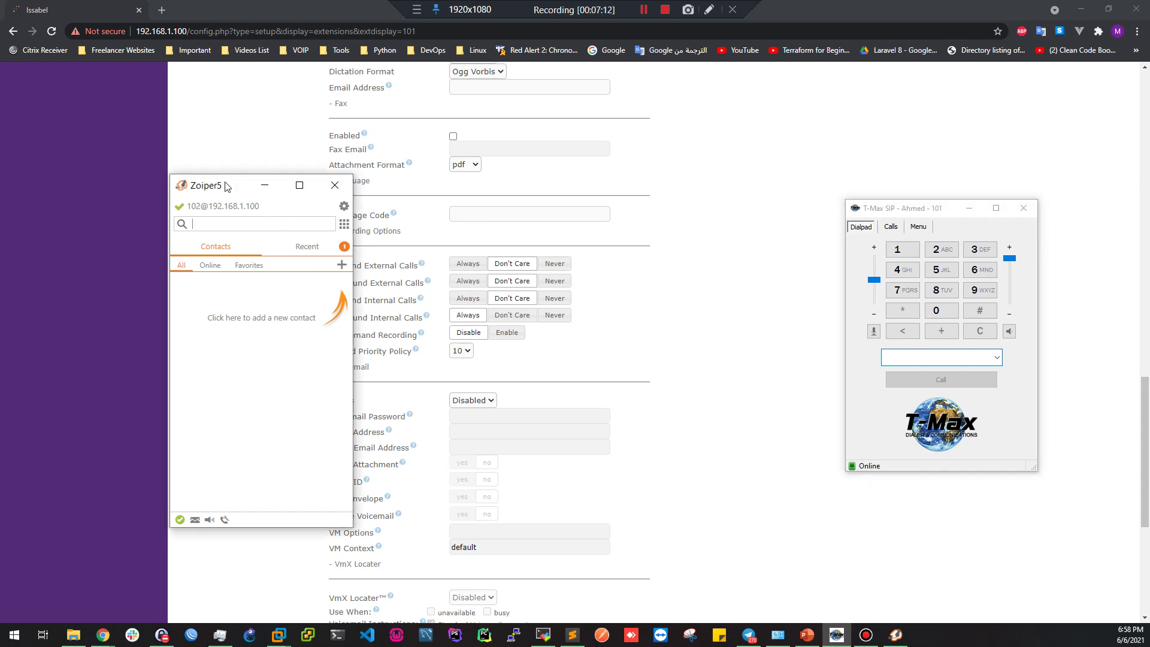
drag(228, 187, 163, 194)
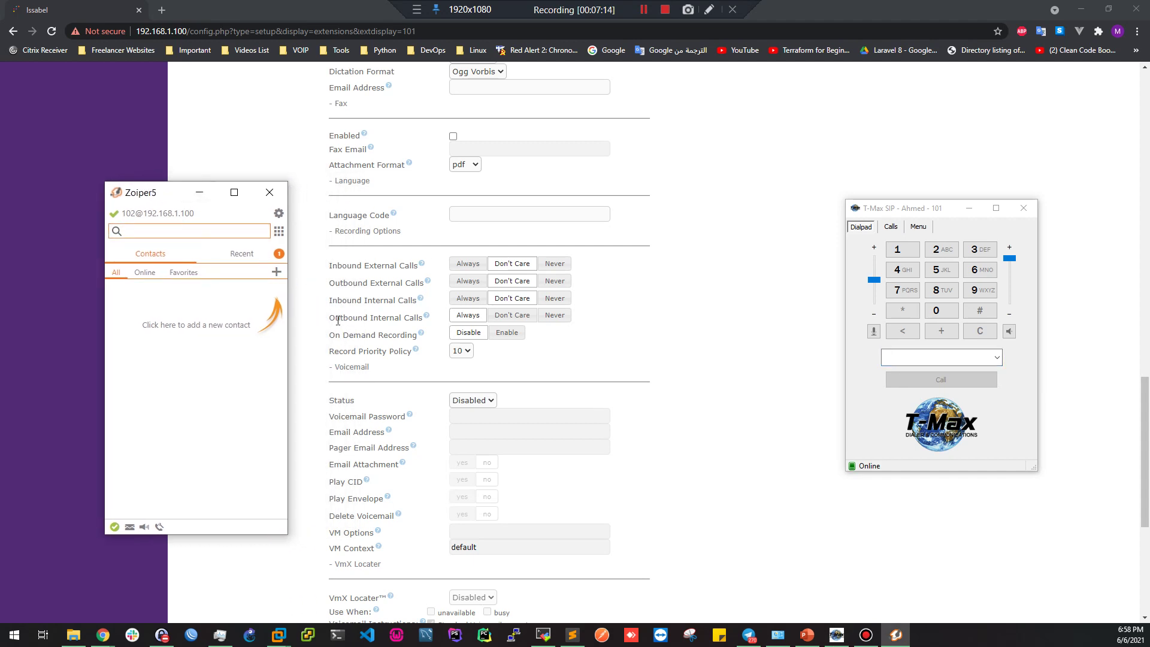
drag(343, 301, 395, 301)
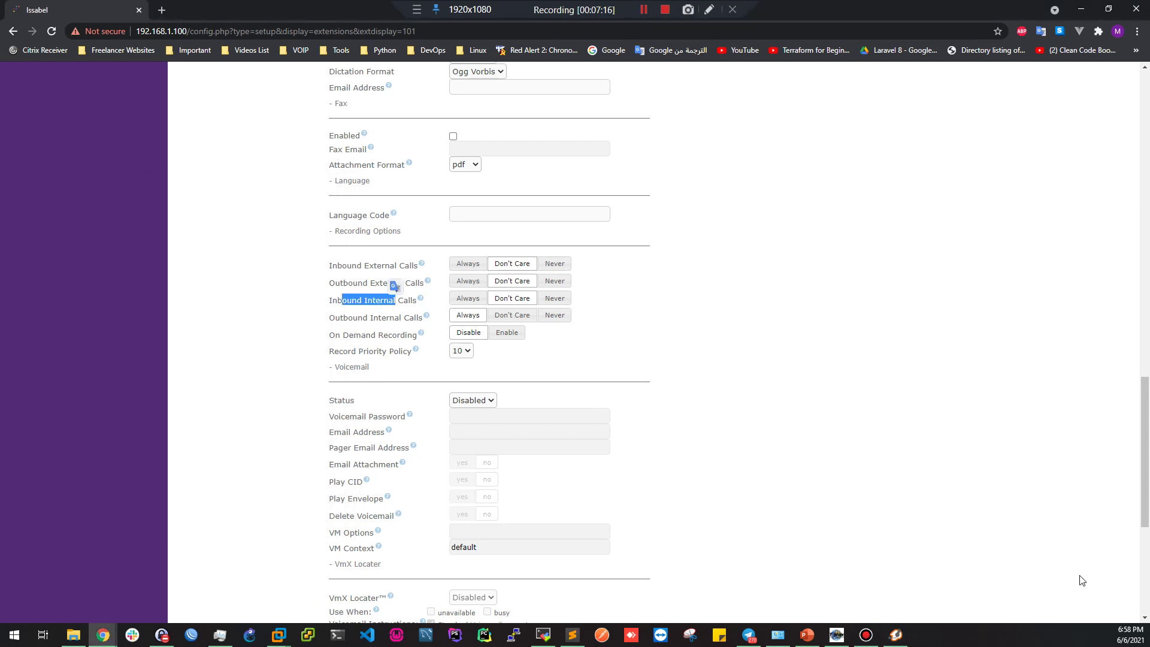
Set extension 101's Inbound Internal Calls recording to Always
click(896, 634)
click(837, 635)
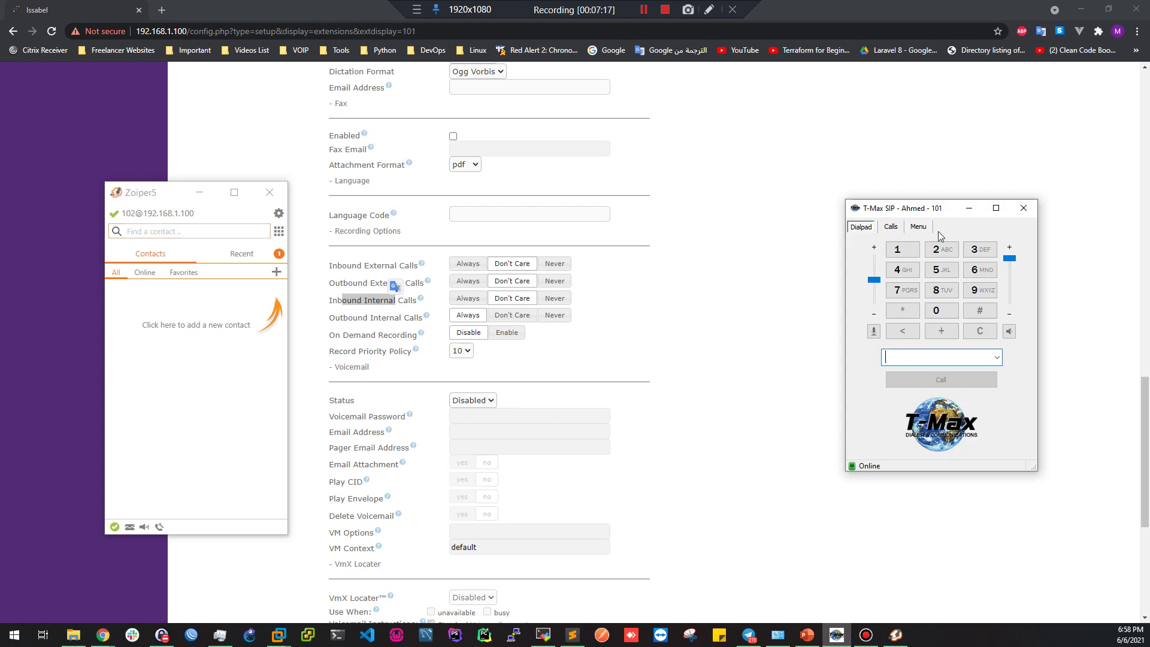
drag(906, 214, 887, 196)
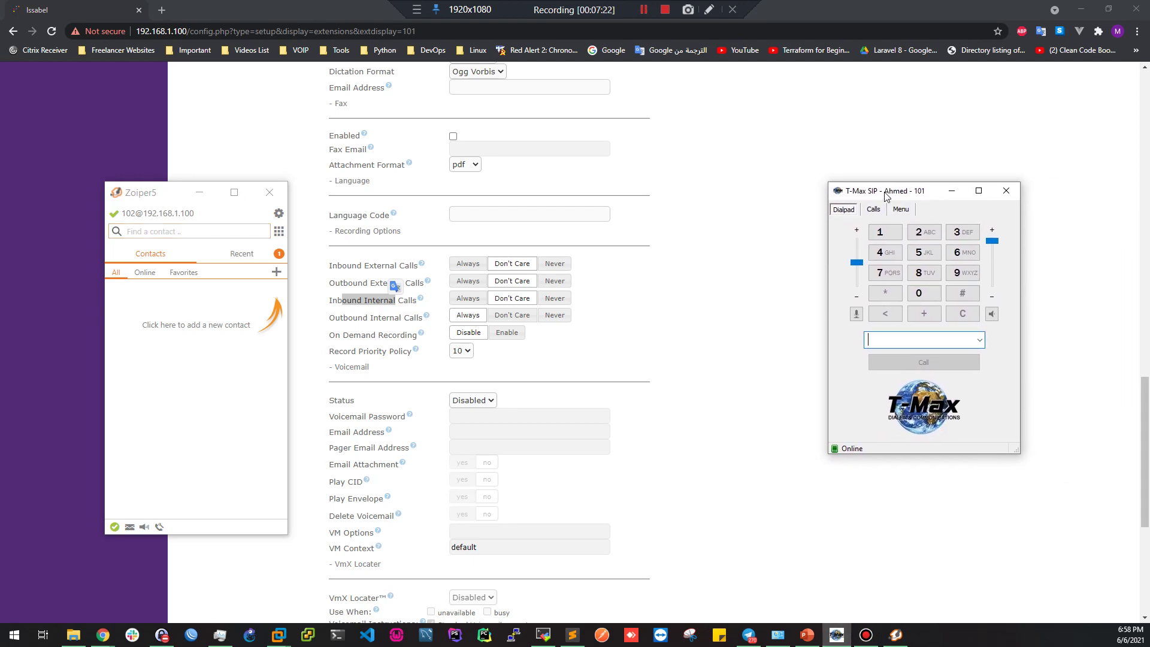
drag(149, 201, 175, 192)
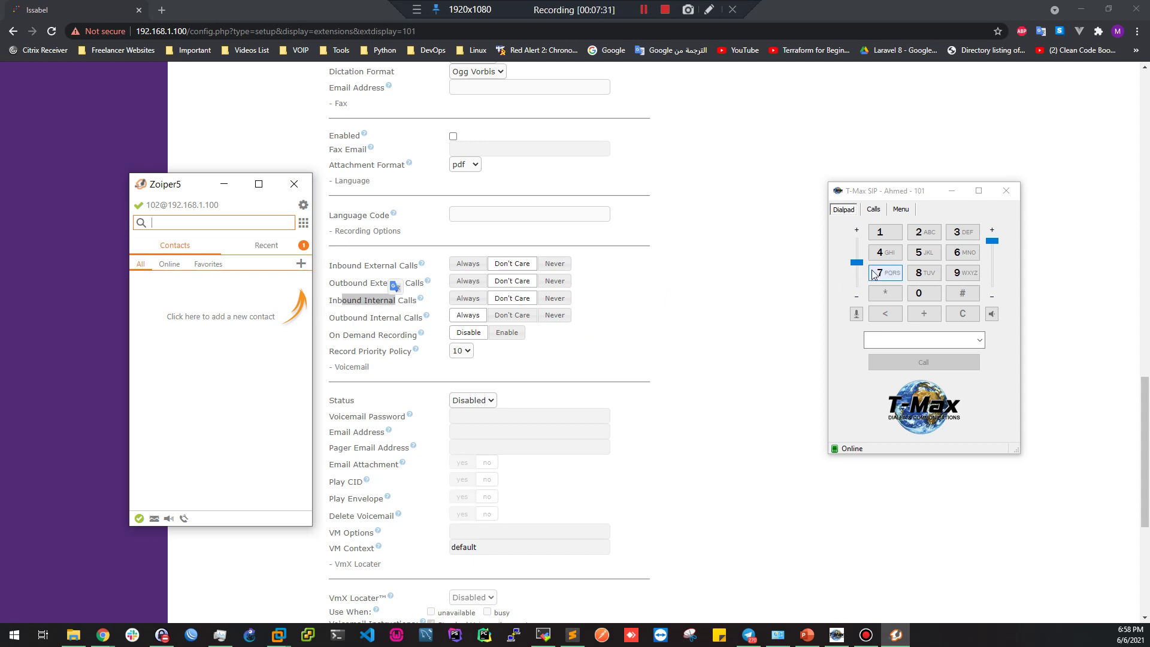
click(470, 301)
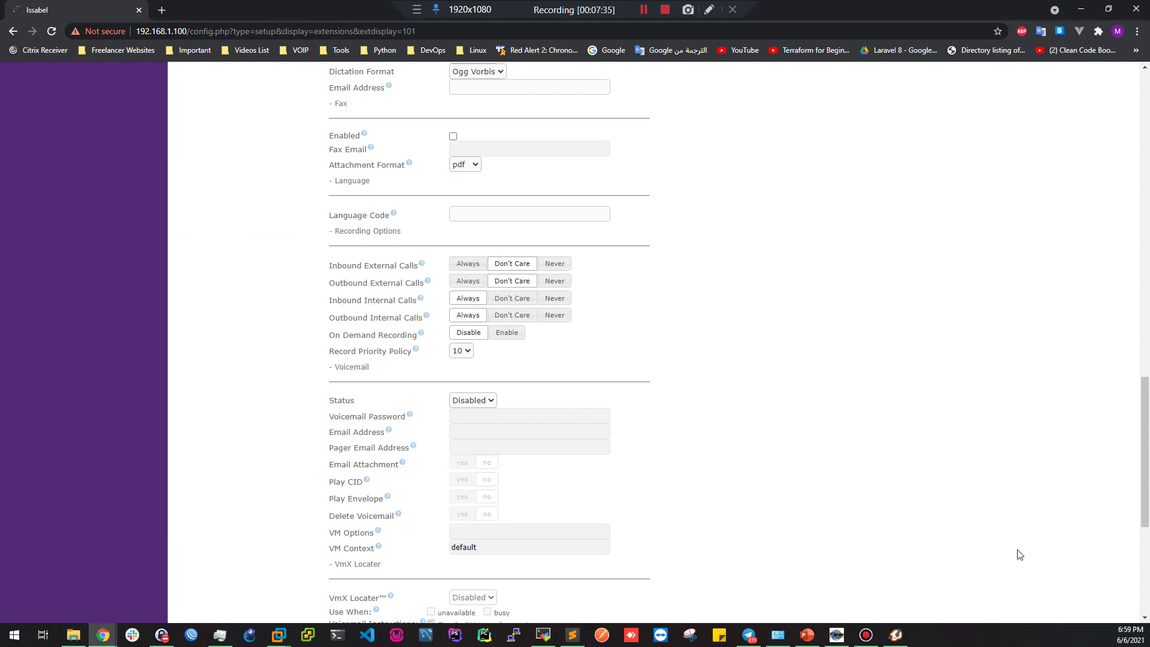
click(897, 634)
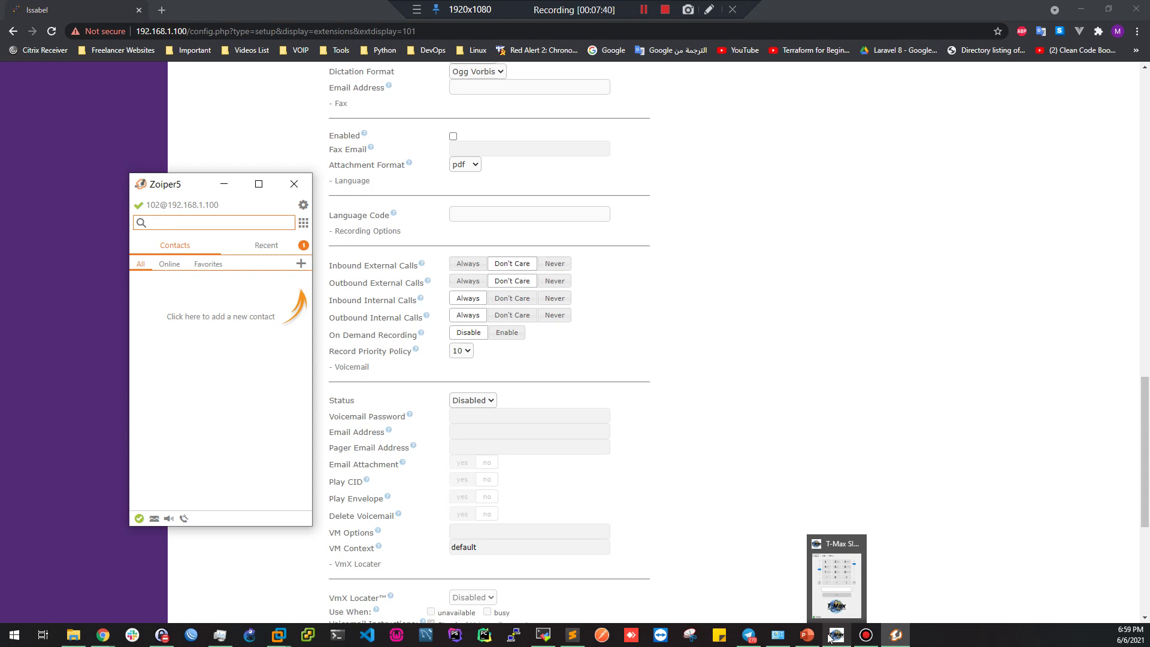
click(480, 323)
drag(343, 303, 389, 301)
click(537, 361)
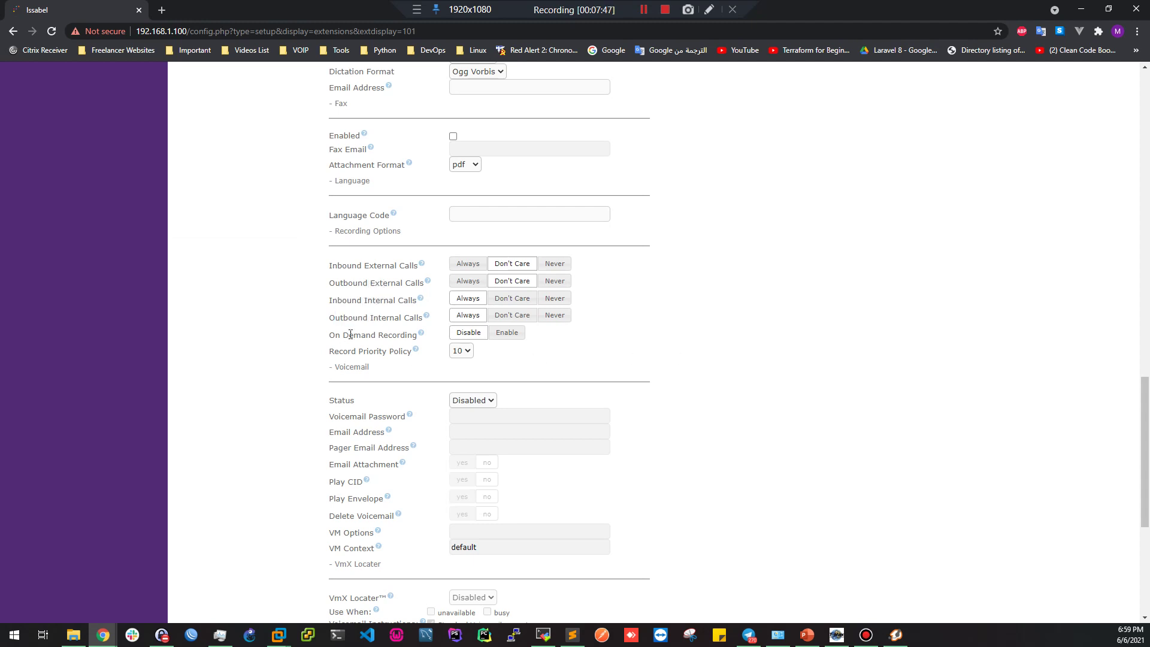
Switch On Demand Recording to Enable, then back to Disable
drag(332, 336, 396, 342)
click(386, 345)
click(508, 334)
mouse_move(422, 340)
shift+click(329, 335)
drag(334, 329, 364, 338)
drag(330, 333, 396, 351)
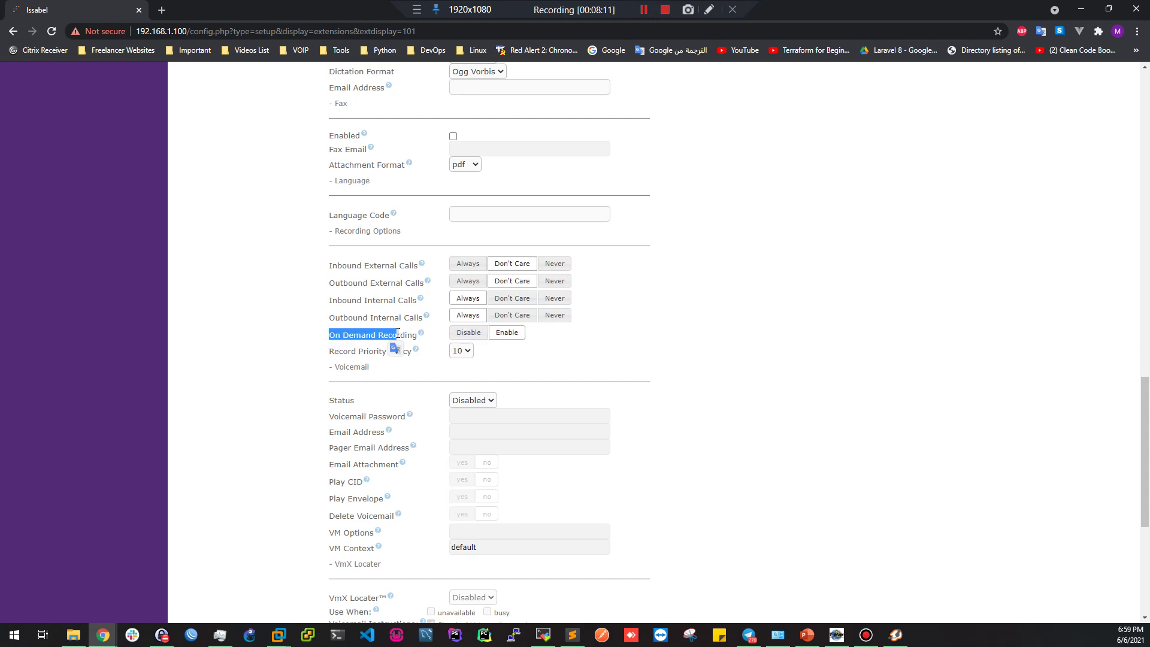
click(348, 336)
click(454, 339)
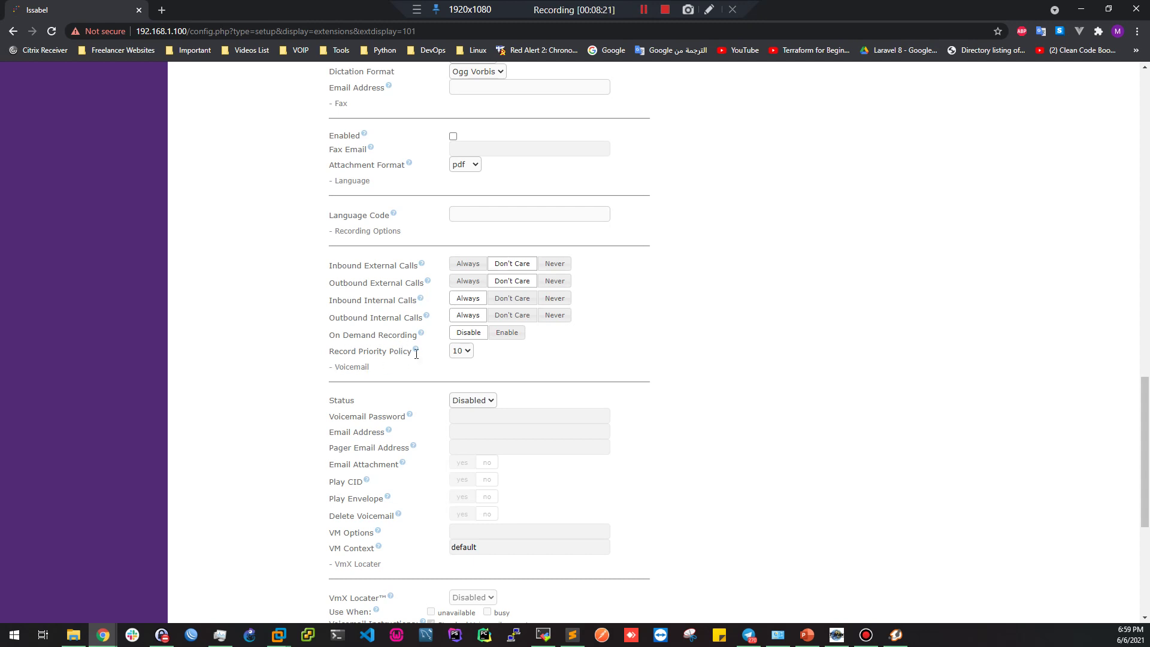
click(460, 353)
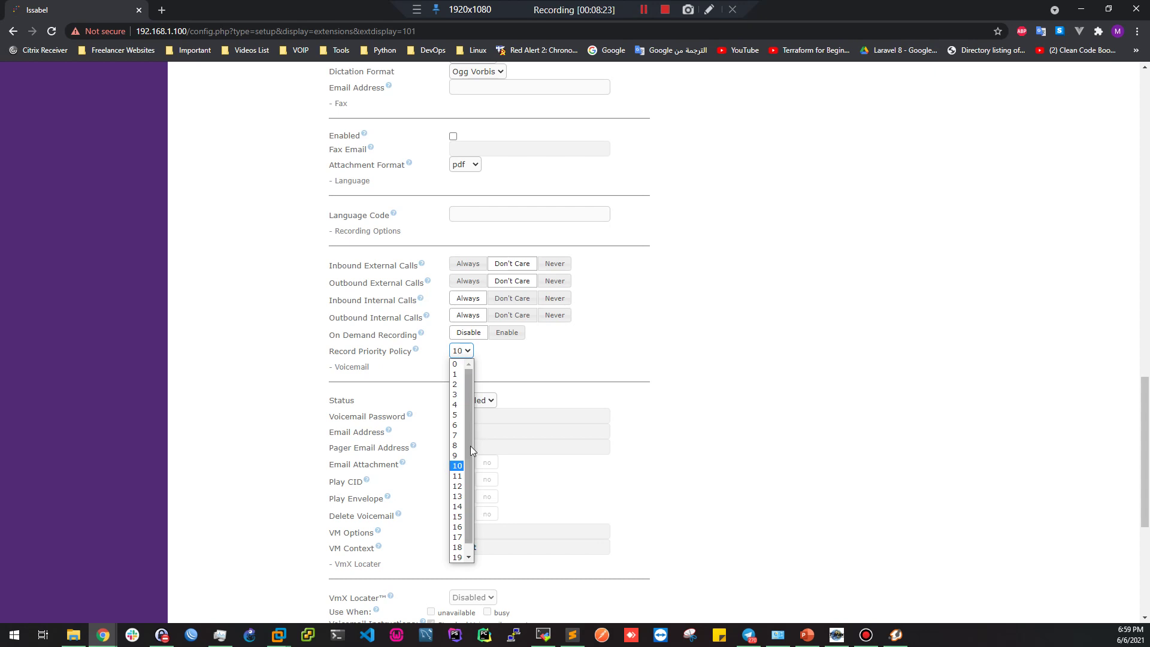
click(872, 360)
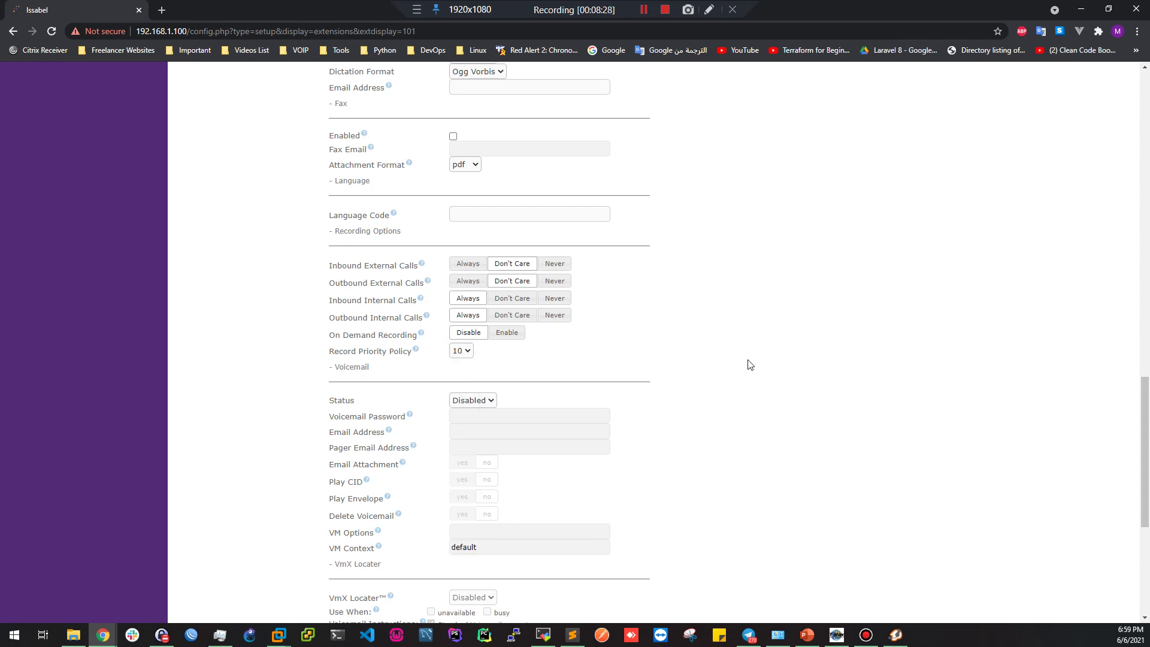
scroll(812, 342, up, 1)
scroll(802, 363, down, 5)
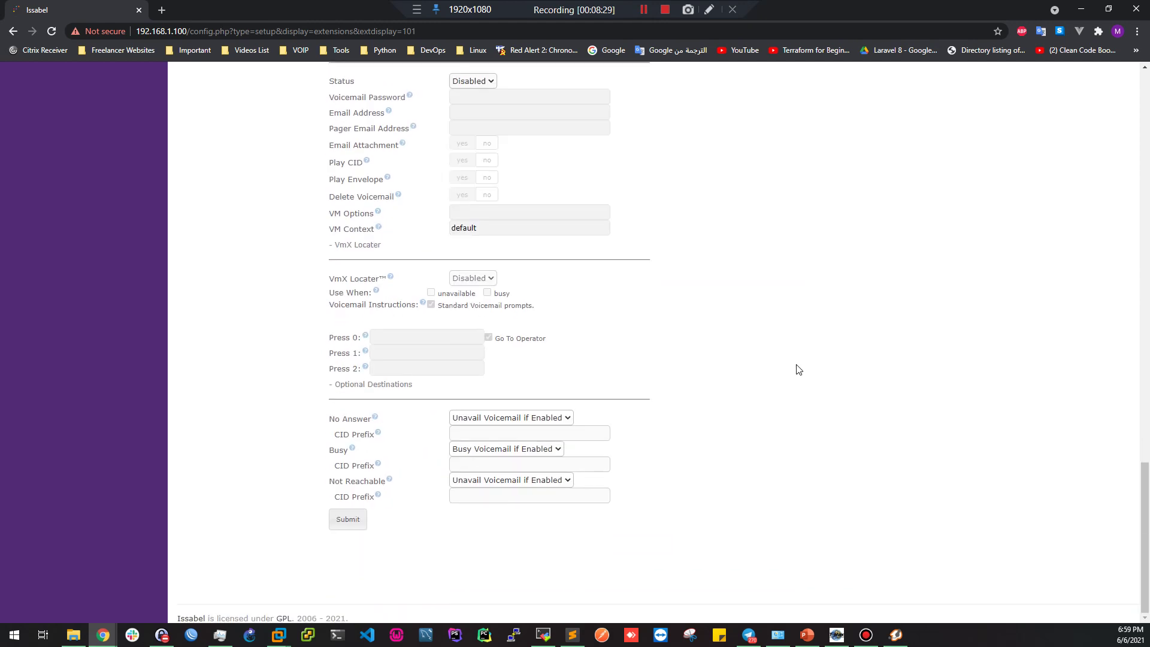
scroll(537, 259, up, 6)
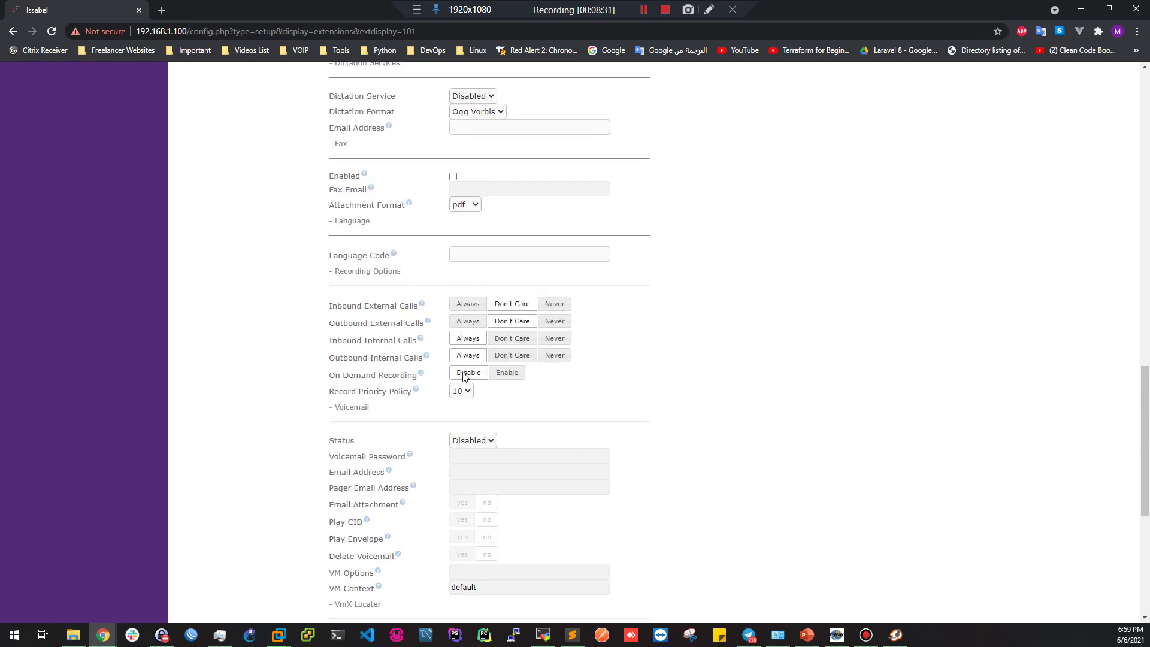
drag(336, 341, 444, 362)
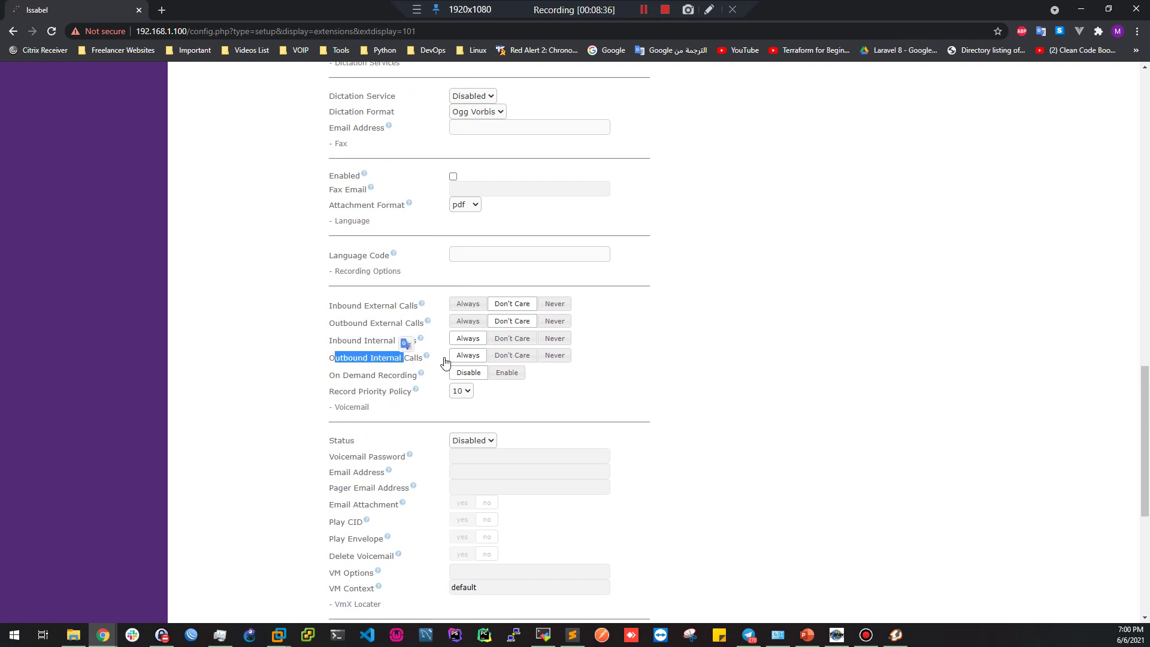
scroll(919, 316, up, 20)
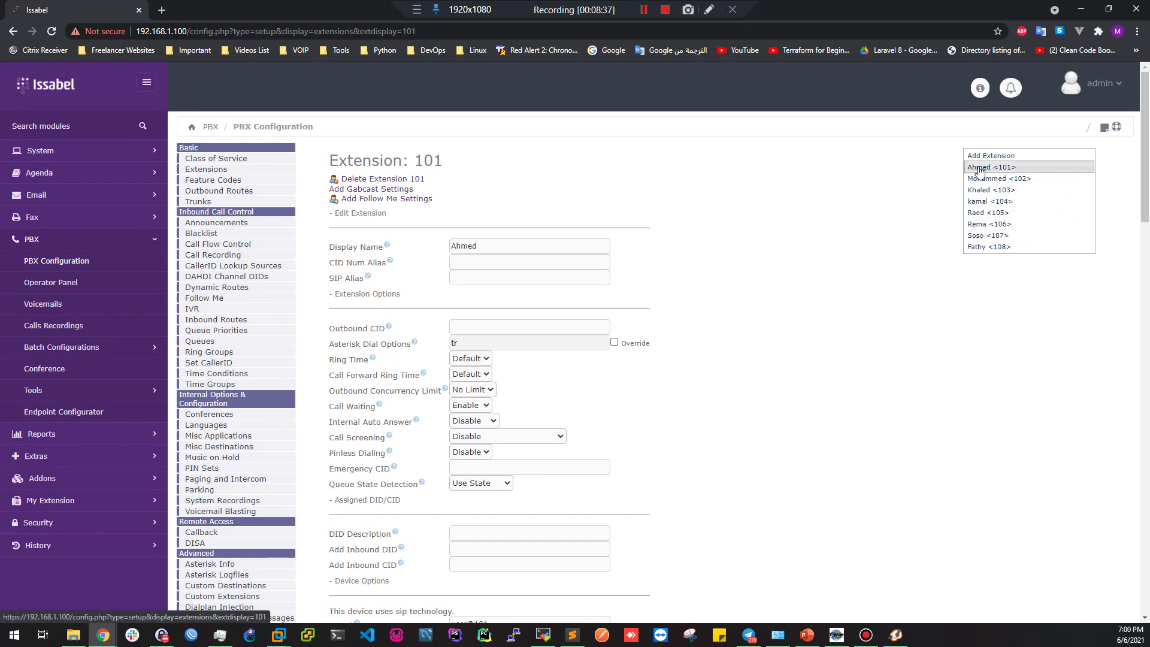
scroll(606, 398, down, 20)
Submit and apply extension 101's recording settings, and open extension 102 for editing
click(344, 527)
click(718, 151)
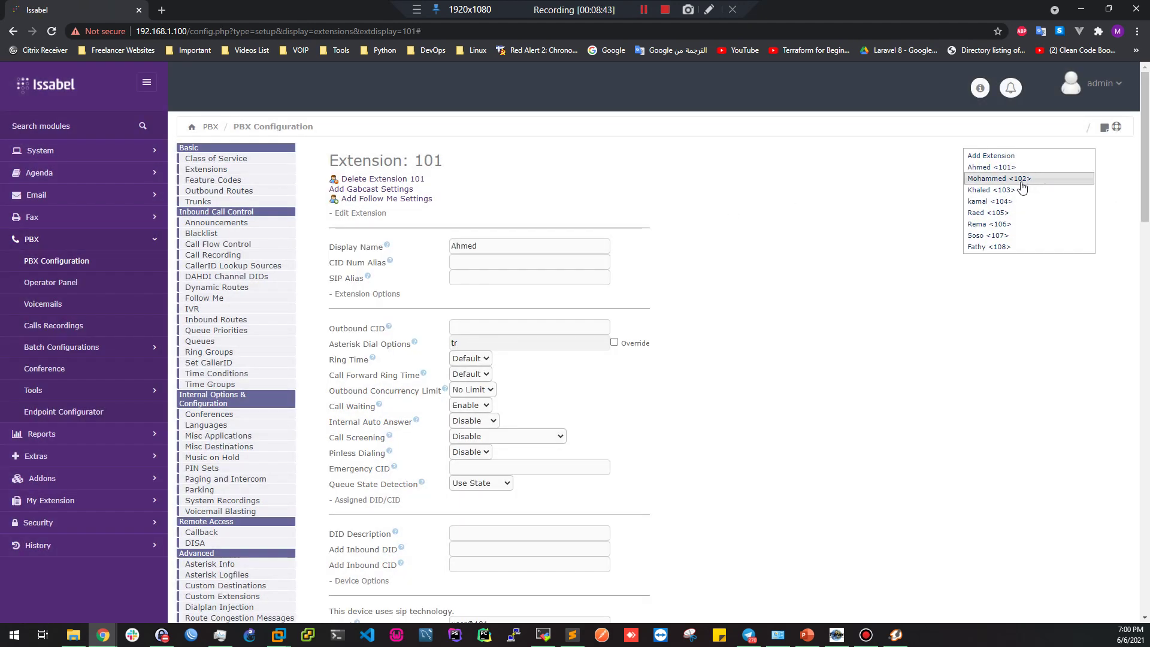
click(1022, 182)
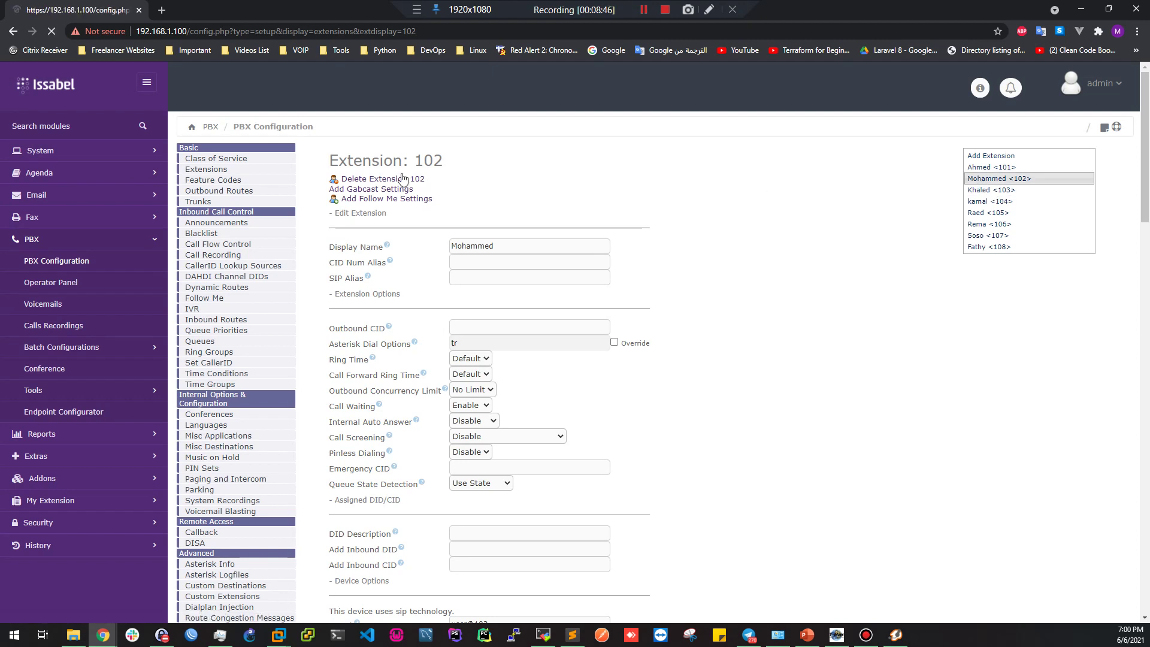
double_click(431, 160)
scroll(855, 326, down, 15)
scroll(680, 306, down, 7)
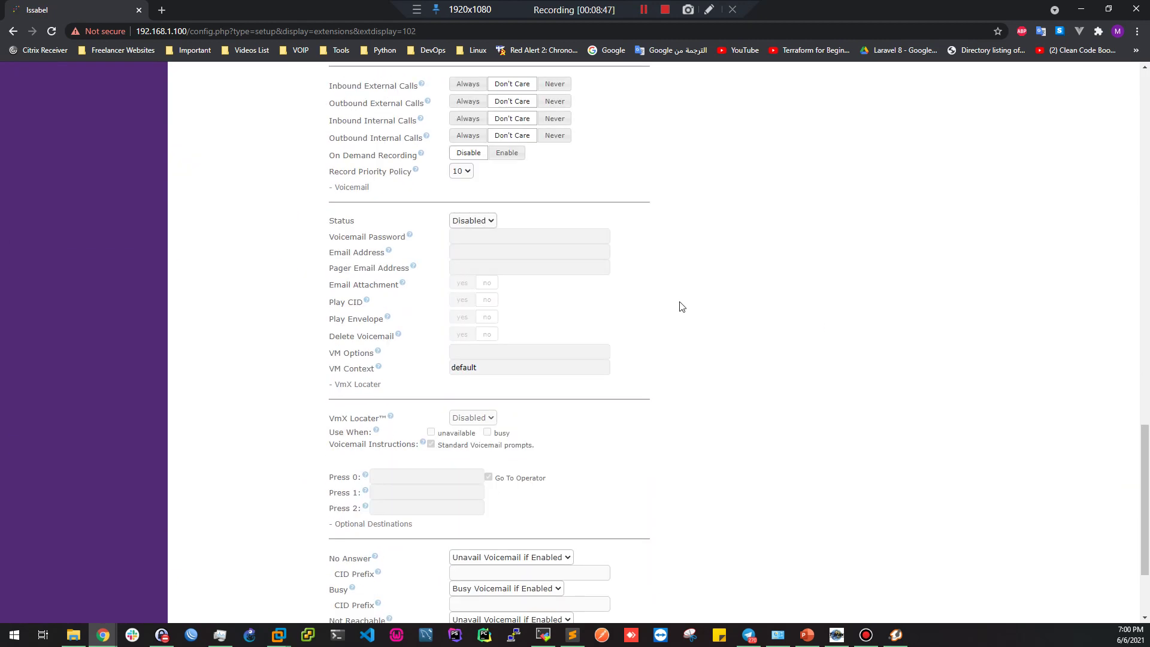
scroll(554, 251, up, 3)
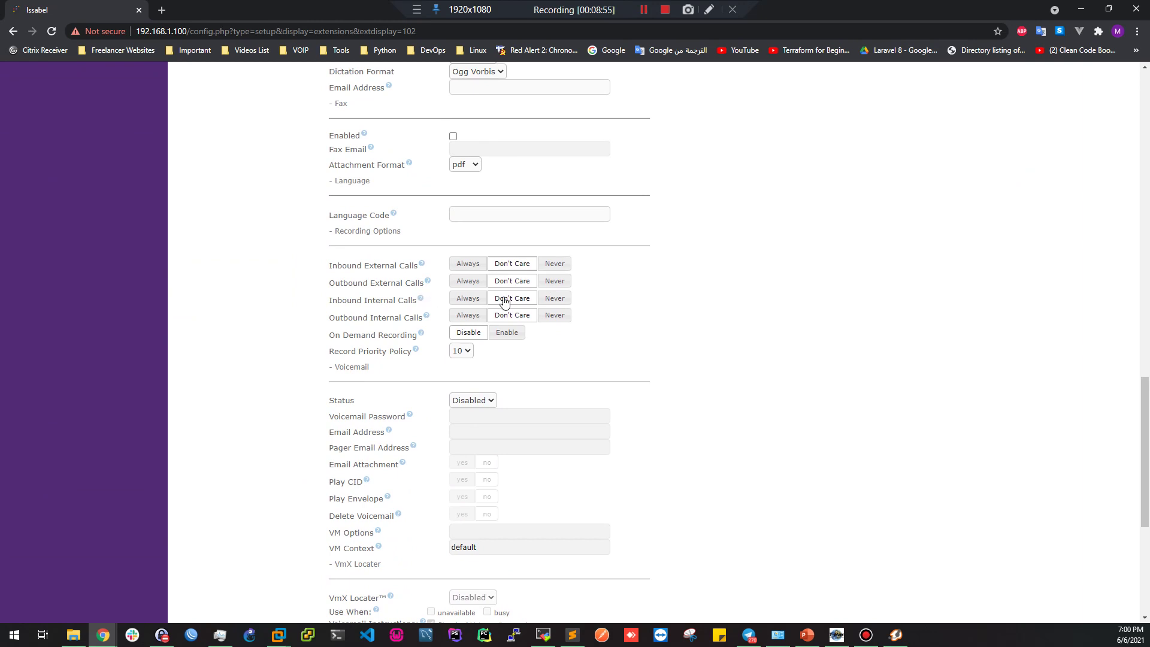
Set extension 102's Inbound and Outbound Internal Calls recording to Always and submit
click(469, 299)
click(472, 318)
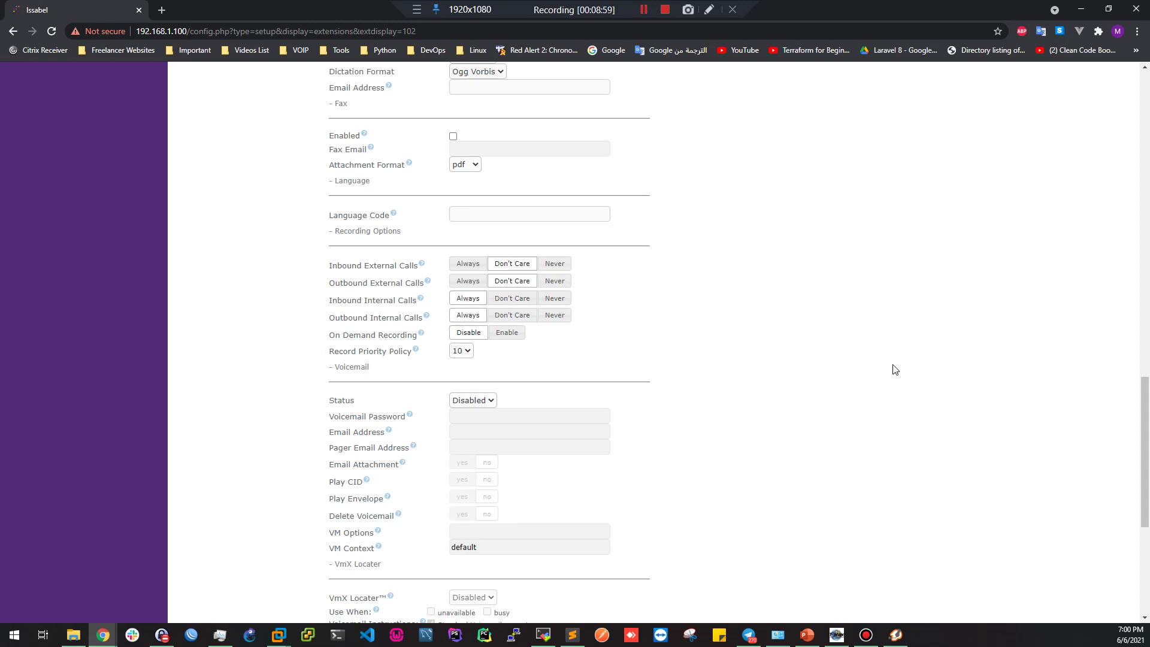
scroll(894, 367, down, 4)
scroll(895, 369, down, 2)
click(344, 519)
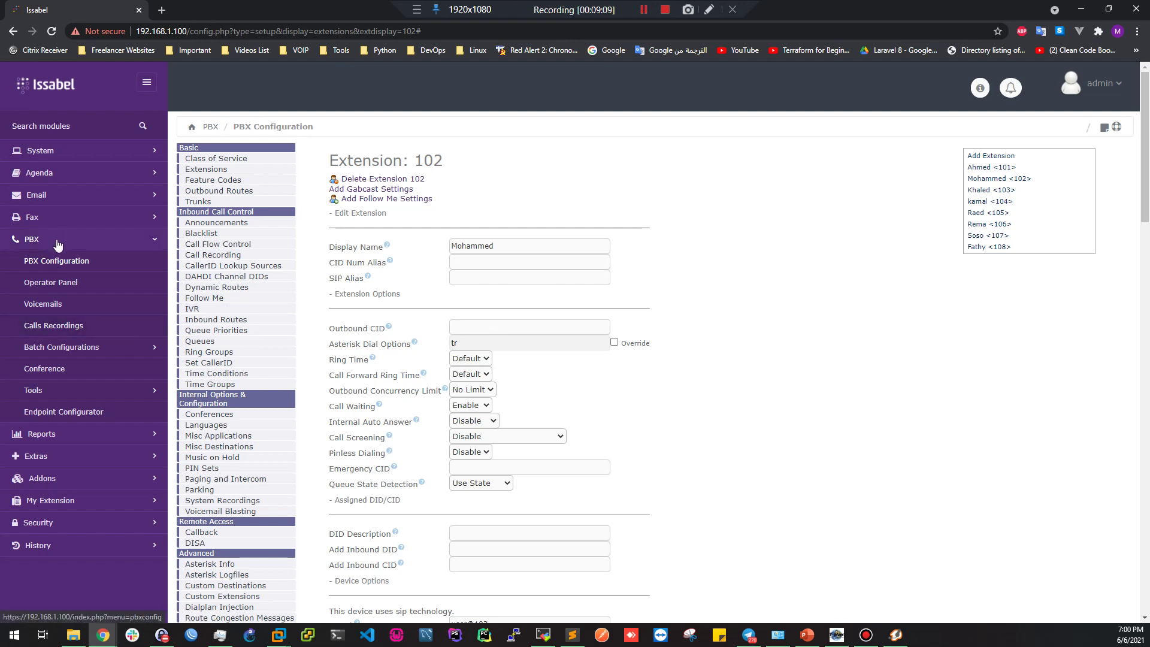
Open the Calls Recordings list and bring up both softphones, entering 1
click(66, 330)
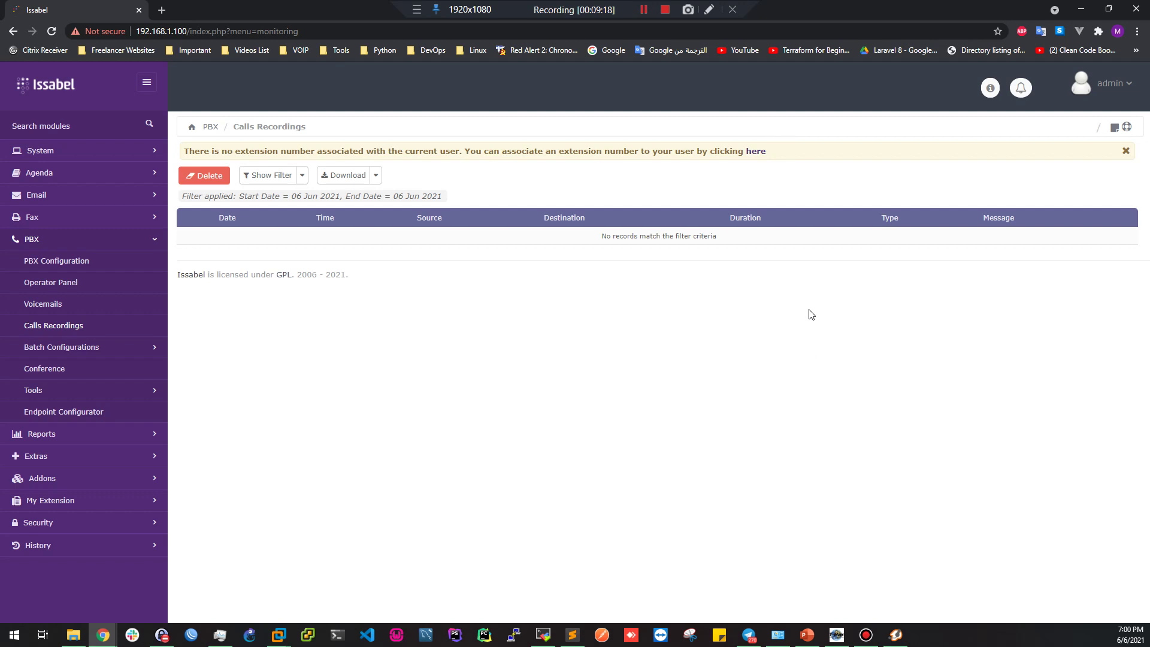
click(894, 635)
click(837, 635)
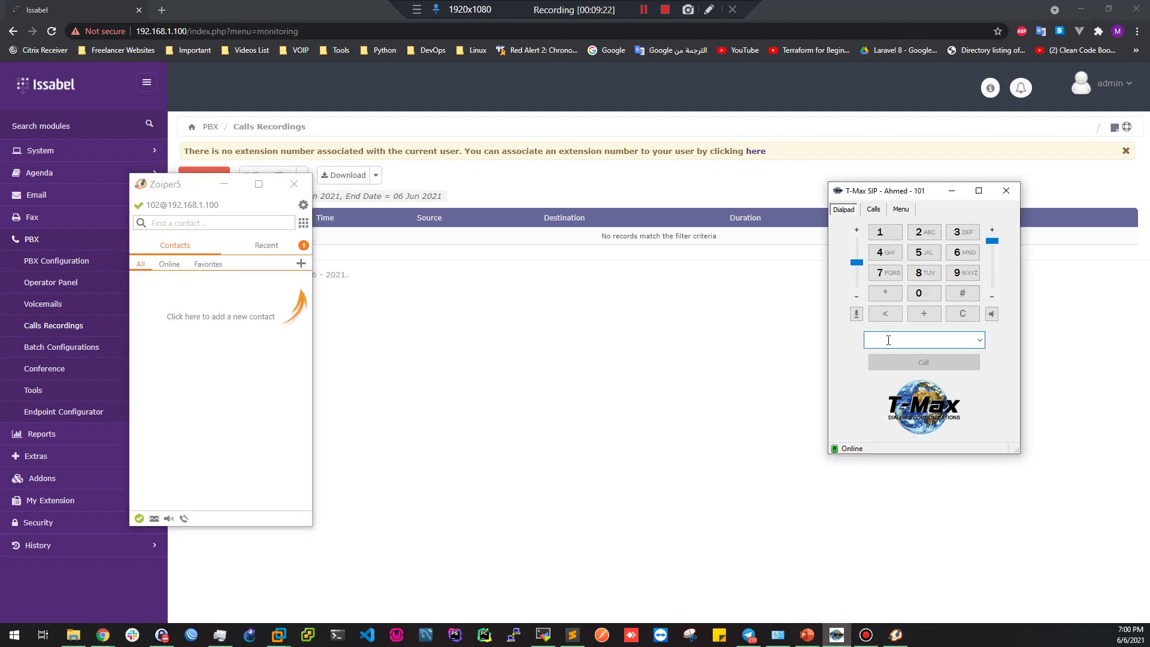
text(102)
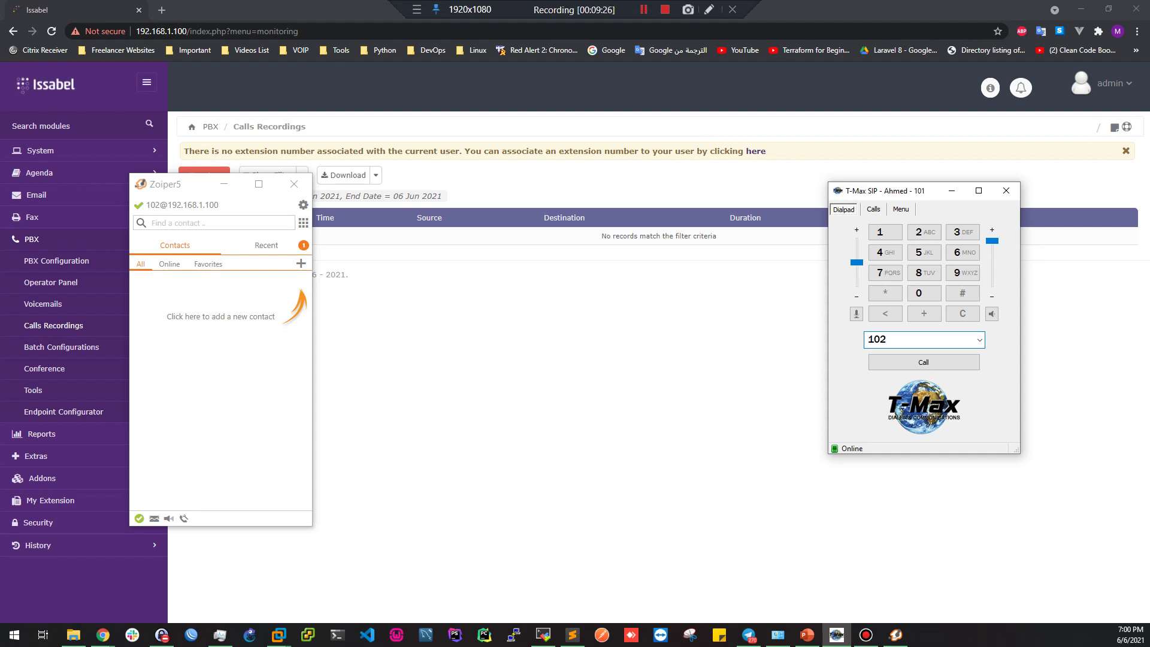
Re-save extension 102's adjusted recording option via PBX Configuration, then reopen Calls Recordings
click(593, 262)
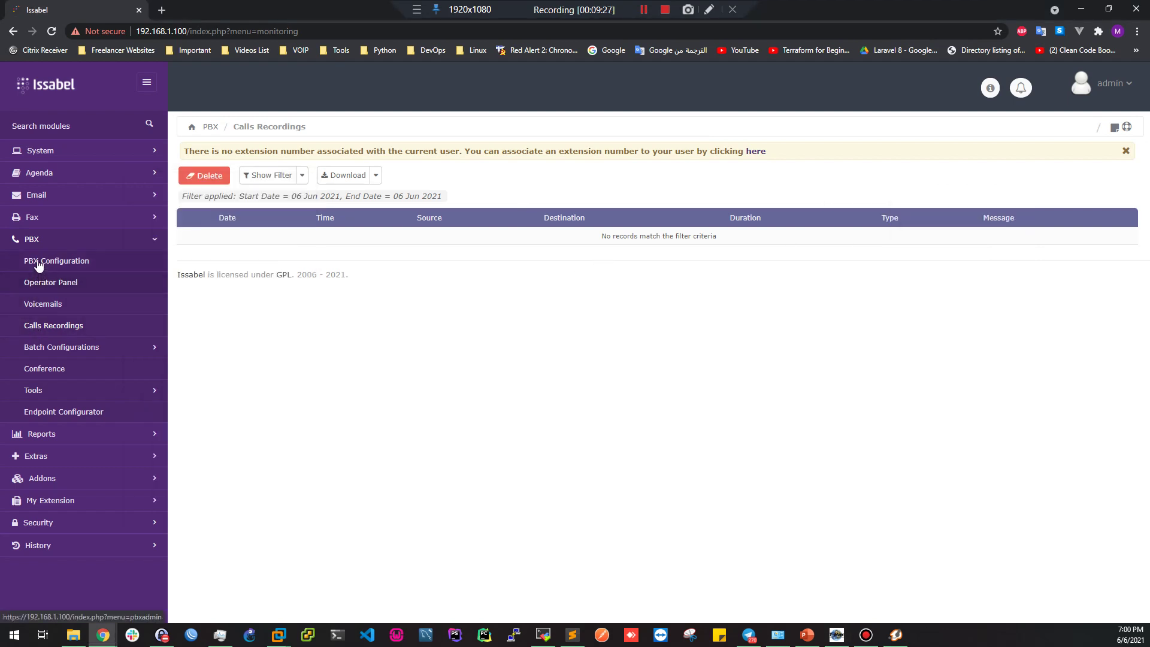
click(39, 260)
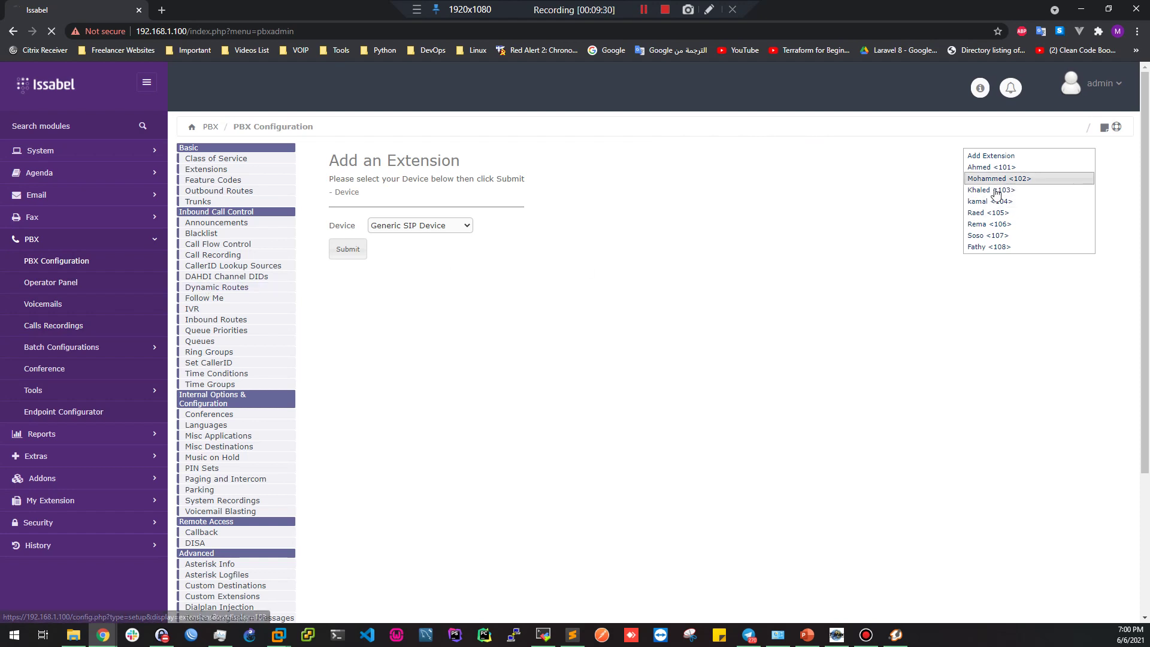
click(999, 179)
scroll(686, 377, down, 9)
scroll(686, 377, down, 9)
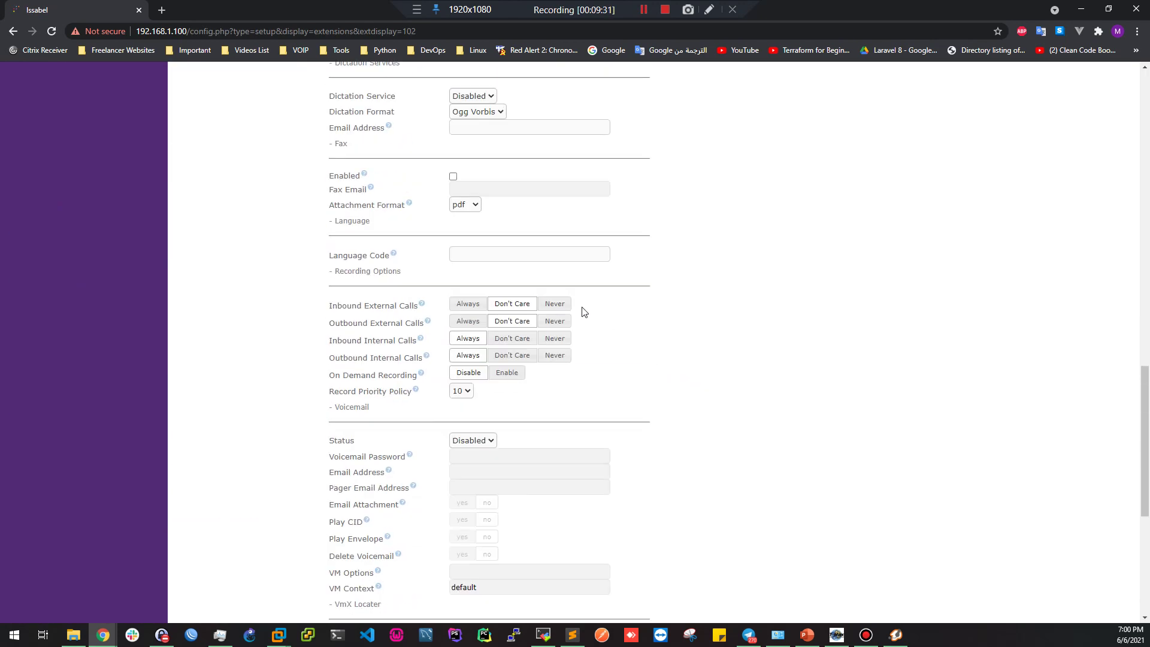
click(523, 362)
scroll(721, 387, down, 6)
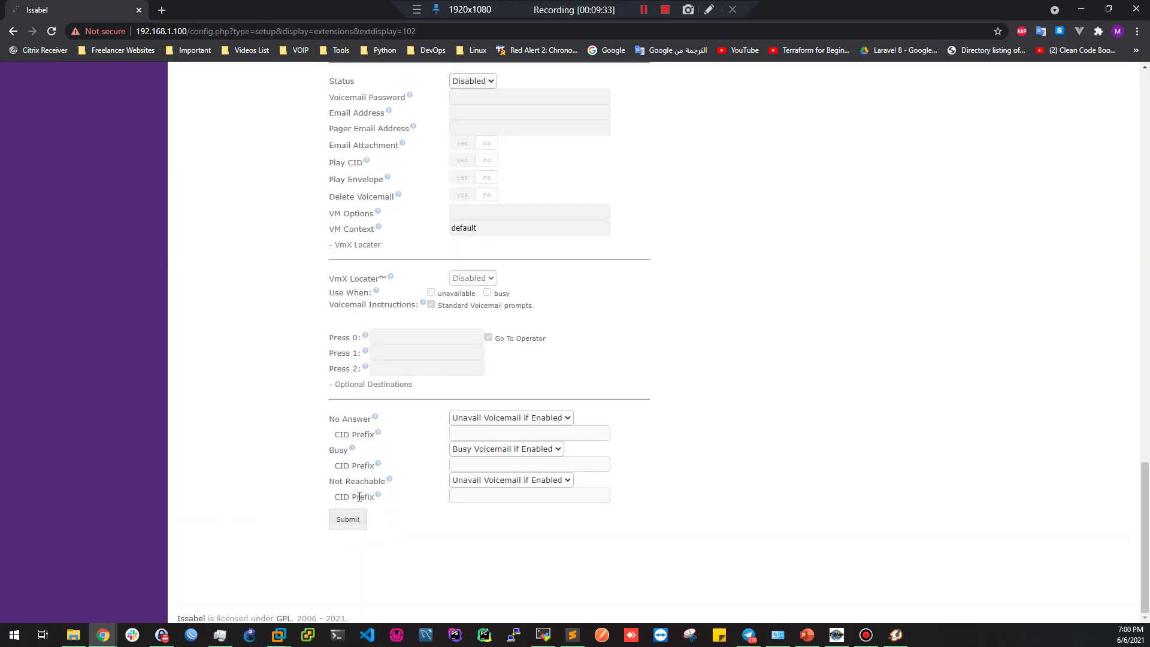
click(348, 519)
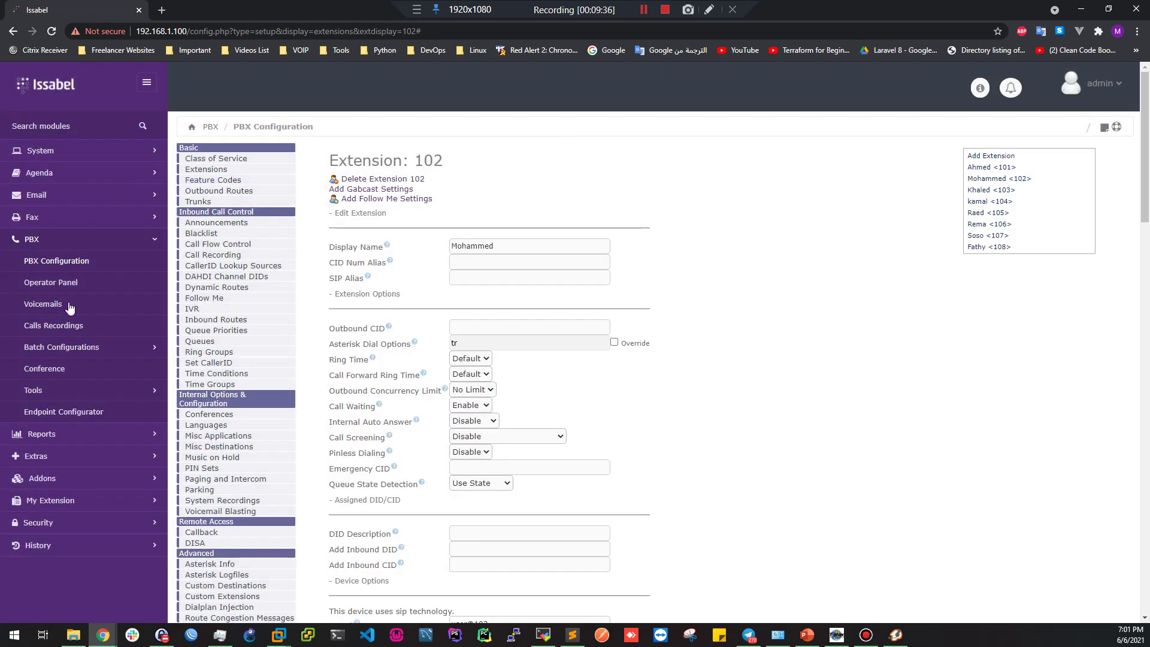
click(77, 325)
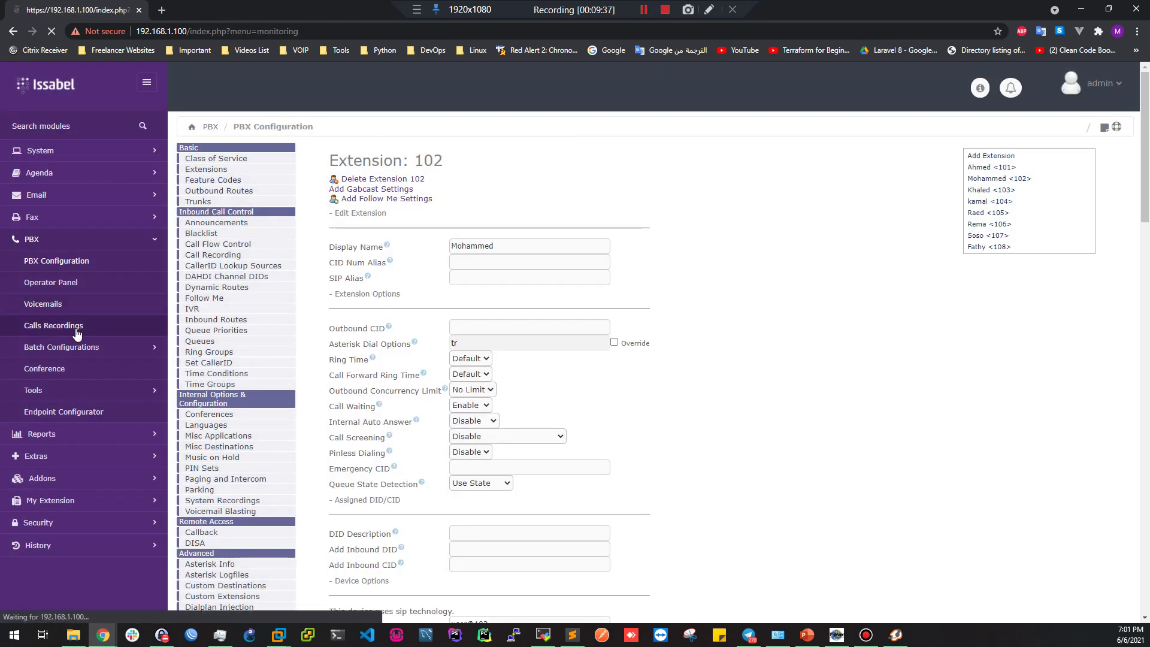
click(866, 635)
Dial 102 from T-Max extension 101, answer in Zoiper5, and hang up after 4 seconds
click(896, 635)
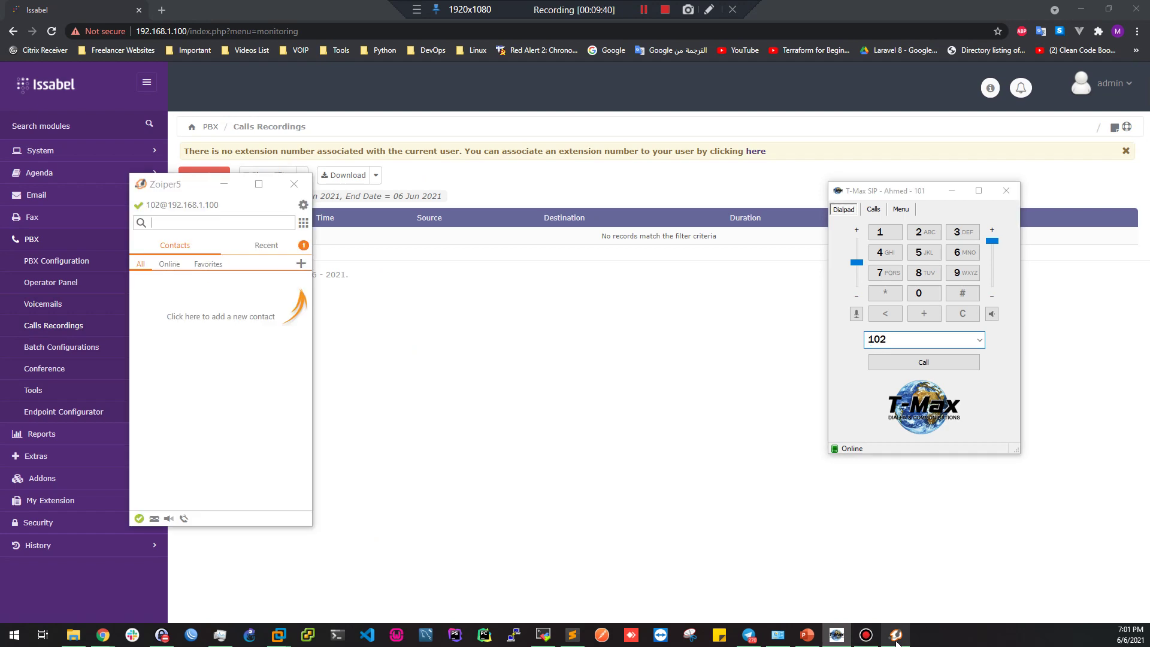
click(897, 344)
drag(901, 191, 845, 195)
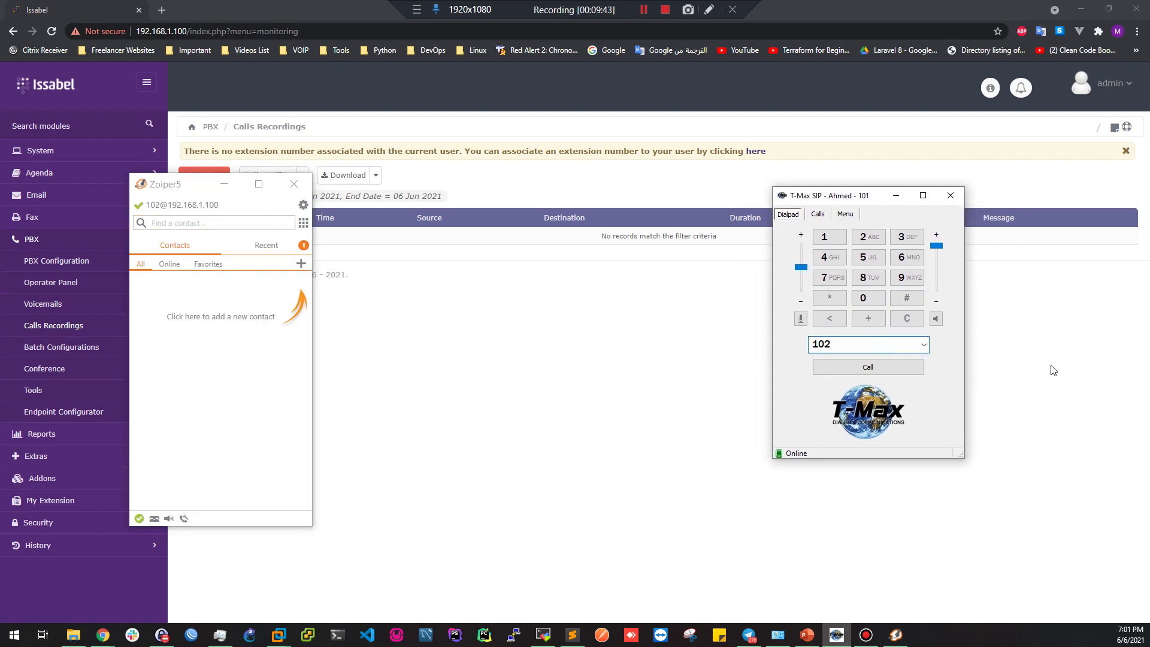
key(Return)
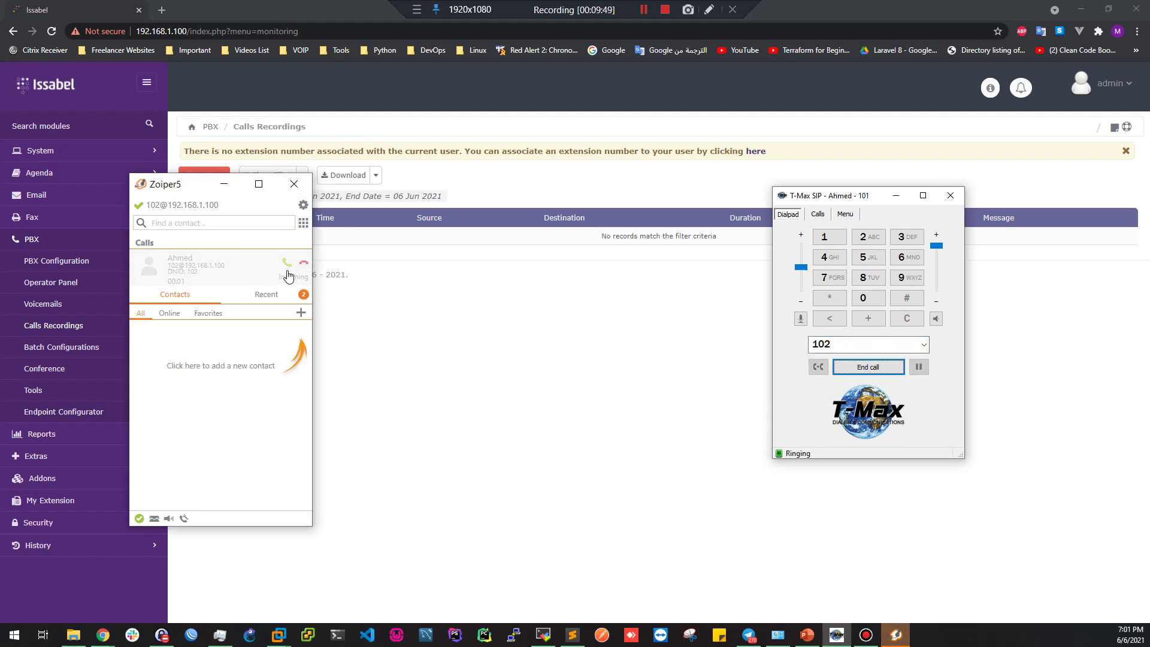
click(287, 264)
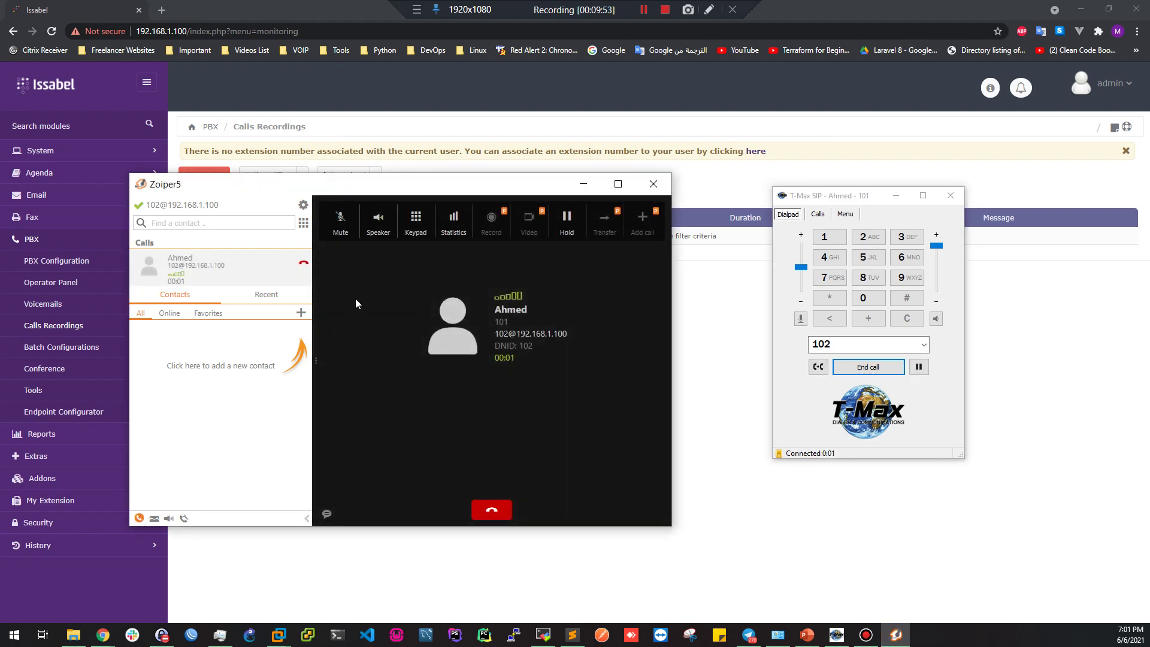
click(493, 512)
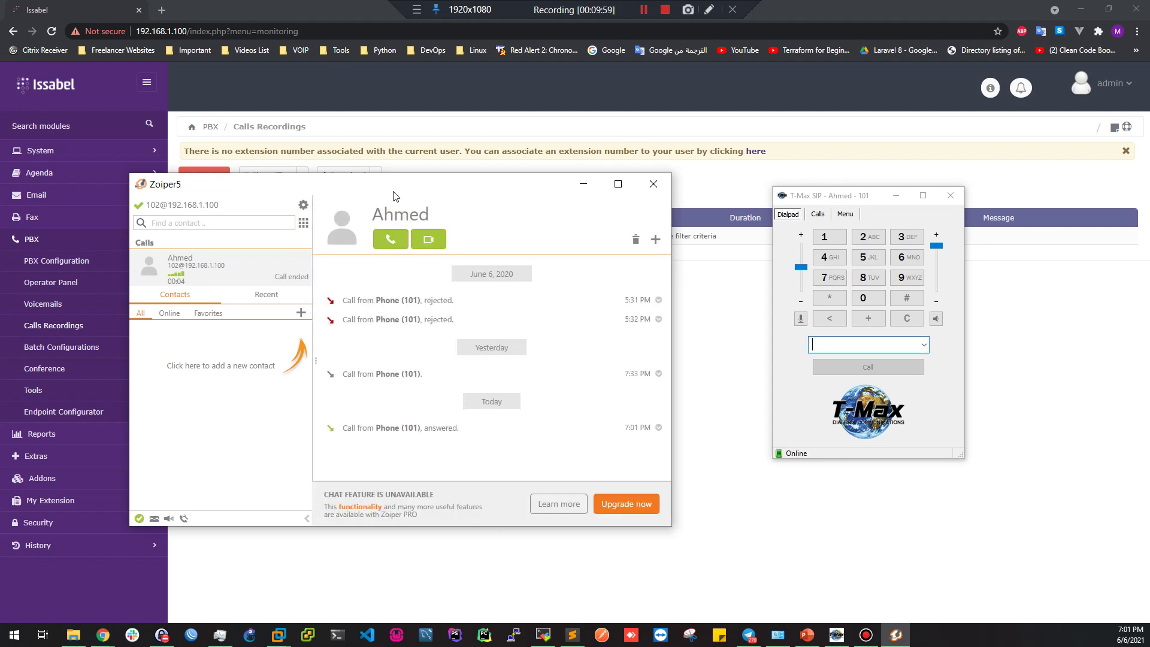
drag(867, 200, 872, 194)
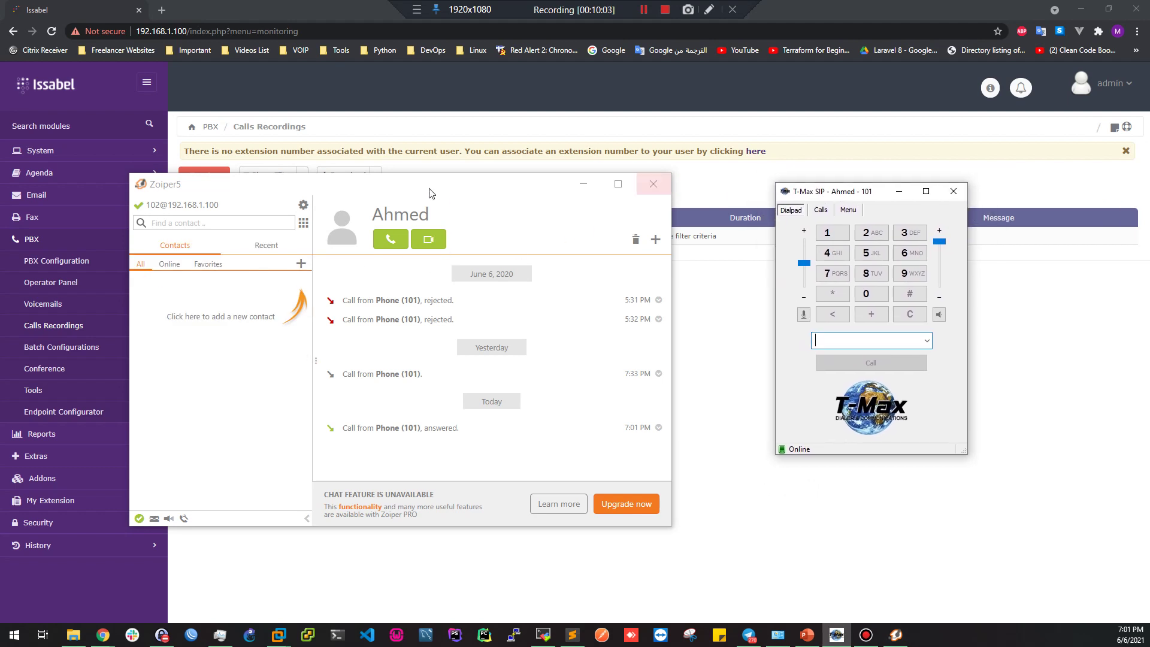
drag(424, 191, 479, 223)
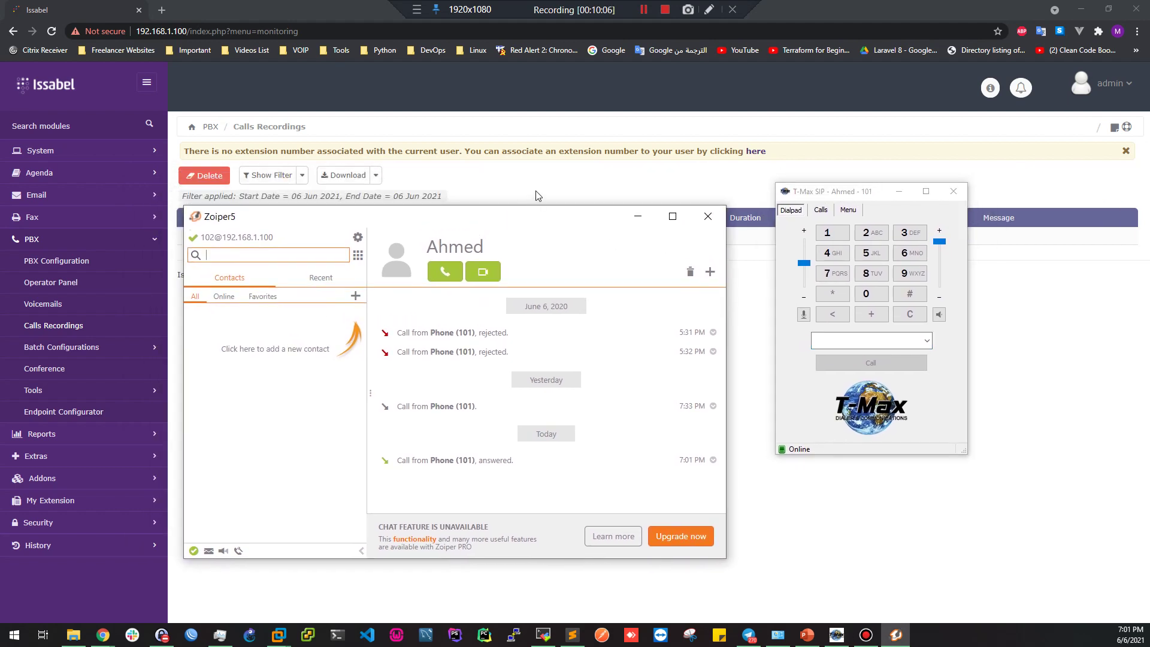
click(536, 193)
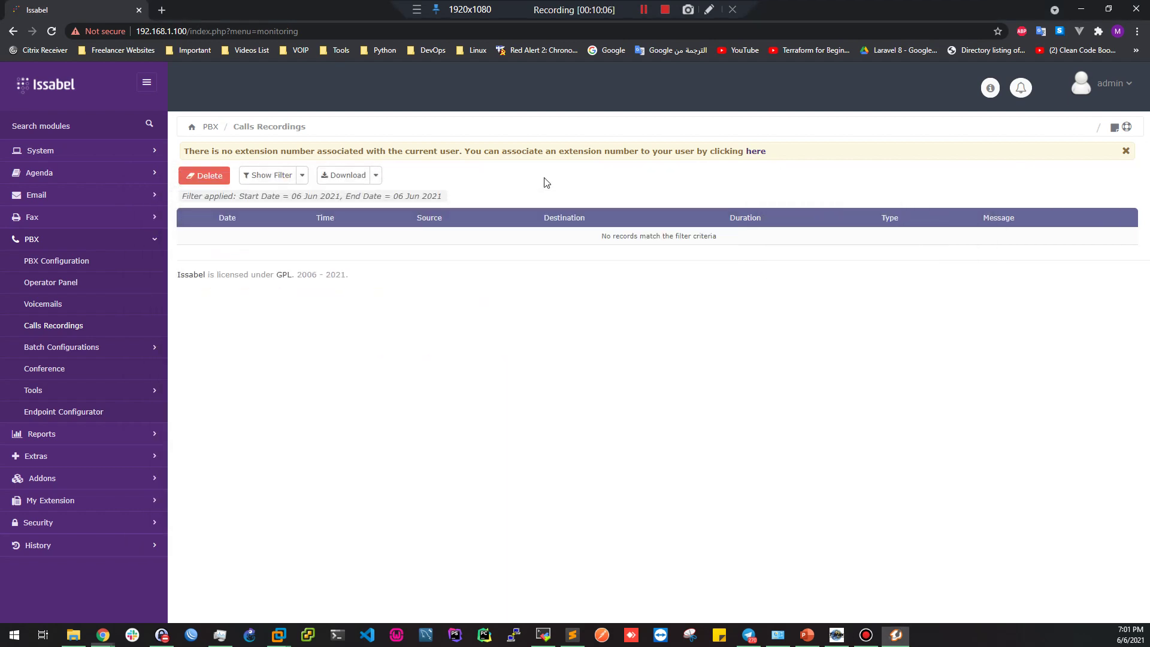
Reload Calls Recordings and inspect the new record: 19:01:14, to 102, Incoming
click(53, 32)
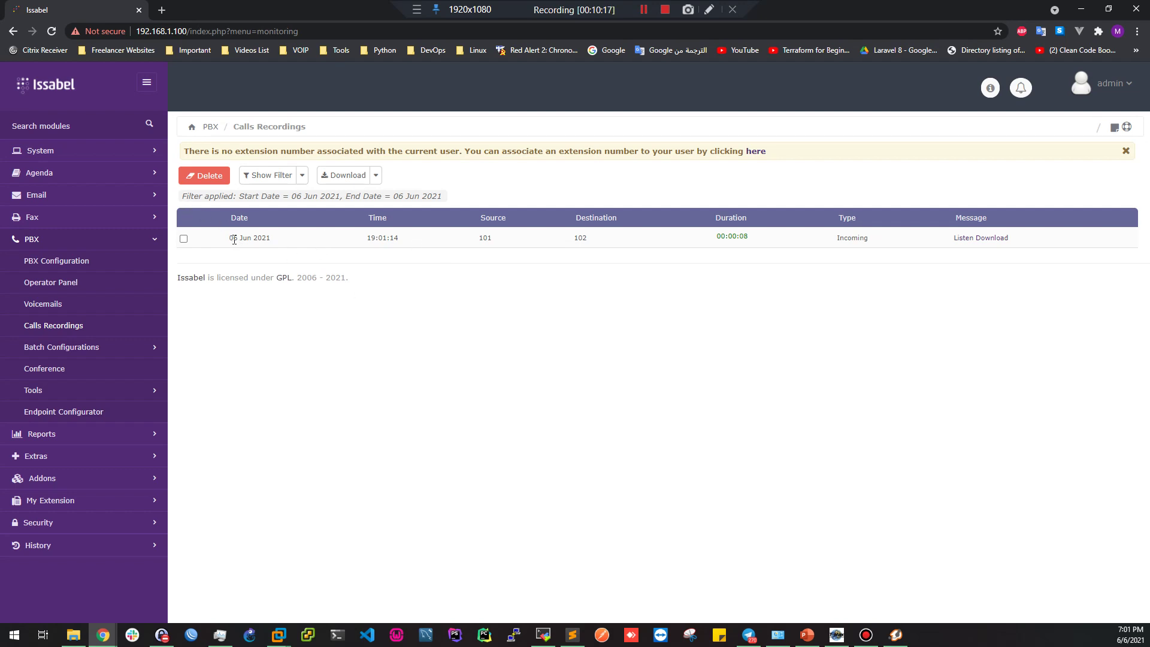
drag(243, 249, 267, 254)
click(260, 290)
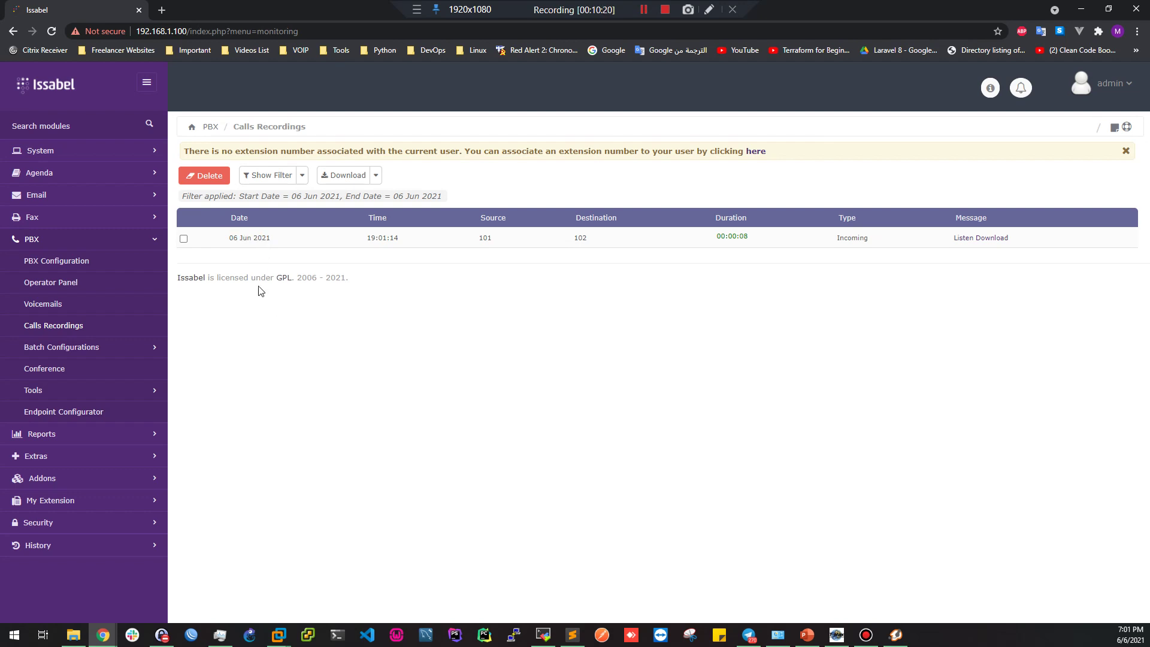
click(244, 251)
drag(242, 239, 247, 239)
click(382, 268)
drag(370, 242, 397, 239)
click(486, 358)
double_click(582, 238)
drag(722, 239, 751, 243)
double_click(853, 237)
click(758, 328)
Play back the 00:00:08 recording, close the player, and check source extension 101
click(961, 240)
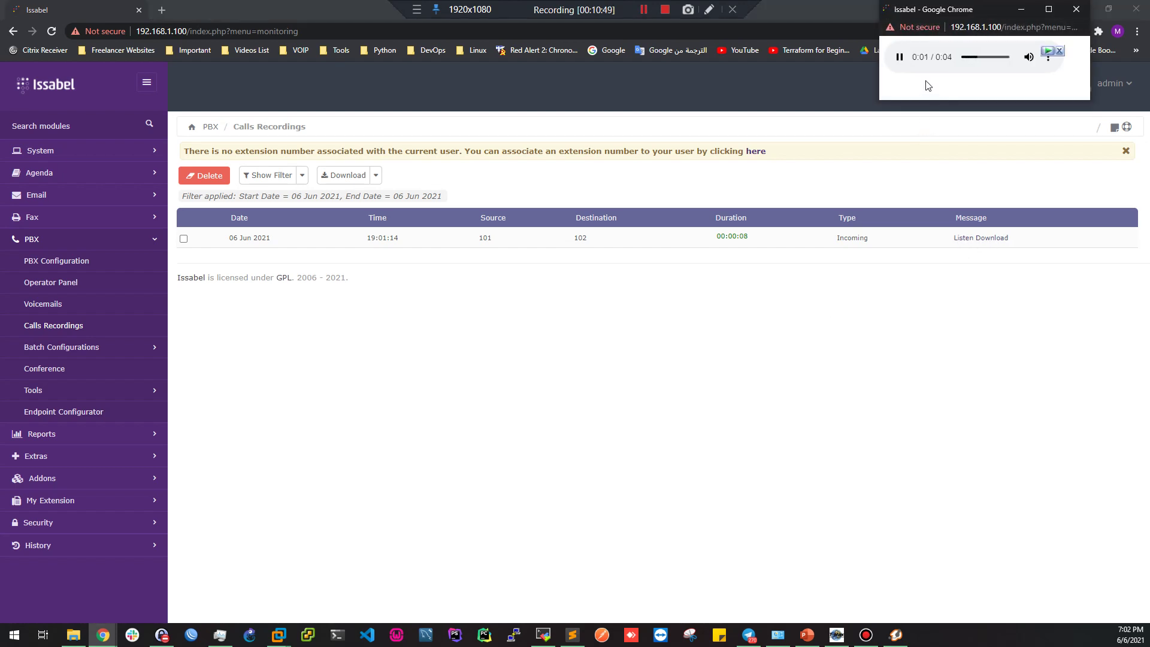
click(1076, 9)
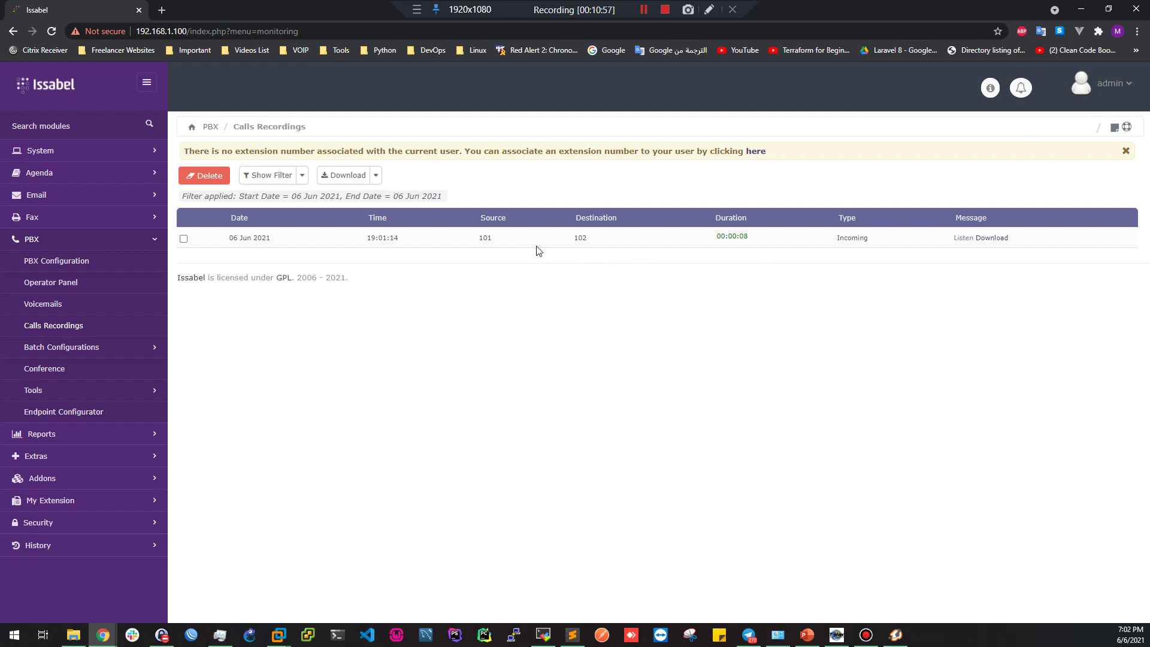
double_click(485, 238)
click(896, 634)
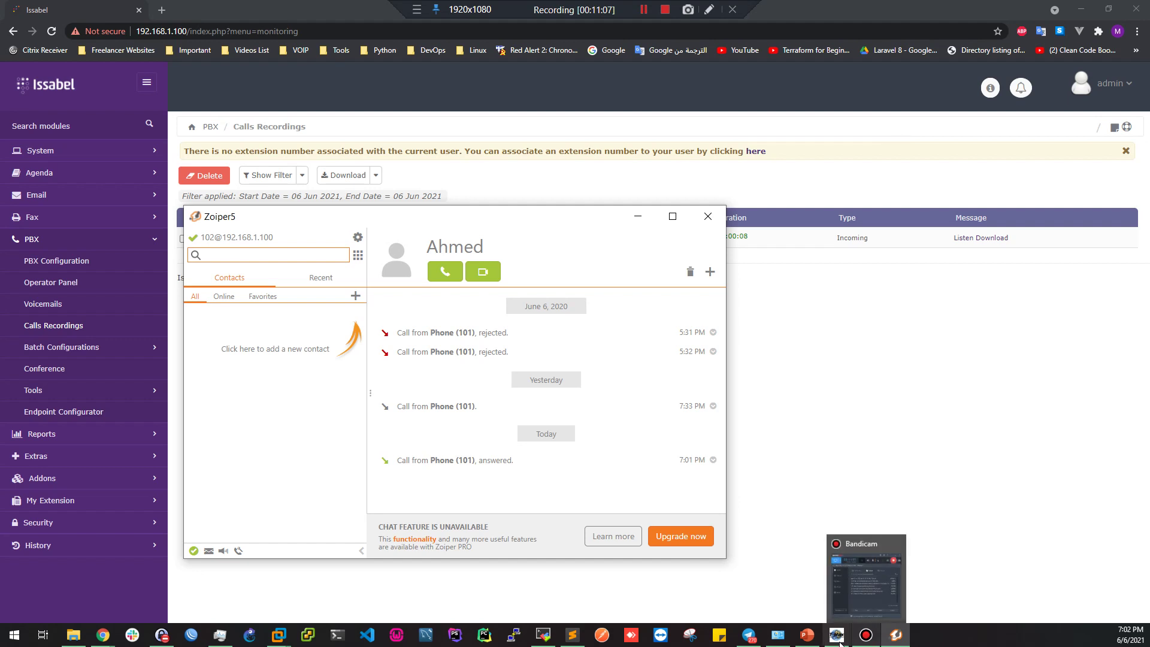
Call extension 101 from Zoiper5 extension 102
click(837, 635)
drag(809, 191, 838, 205)
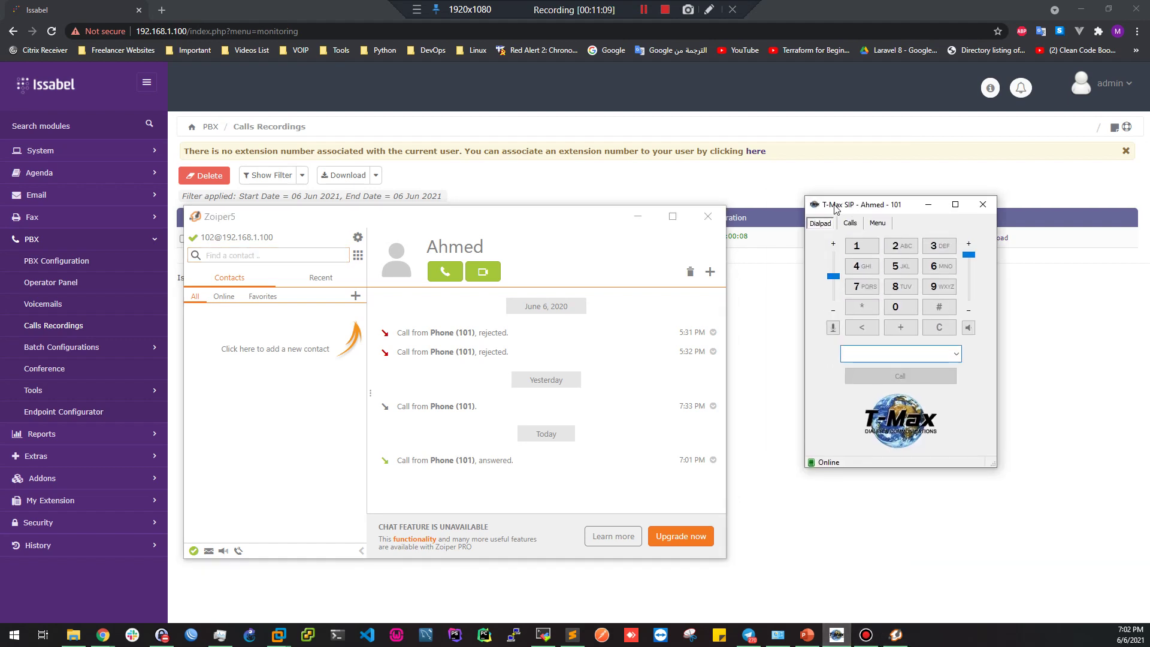
click(446, 290)
text(10)
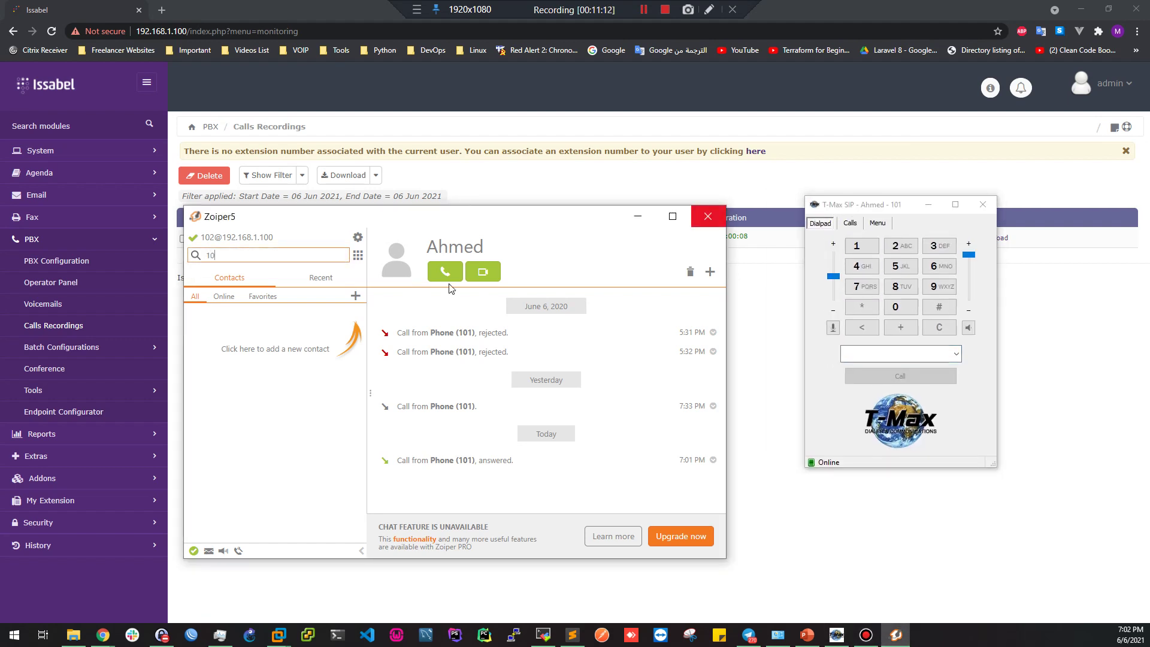
text(1)
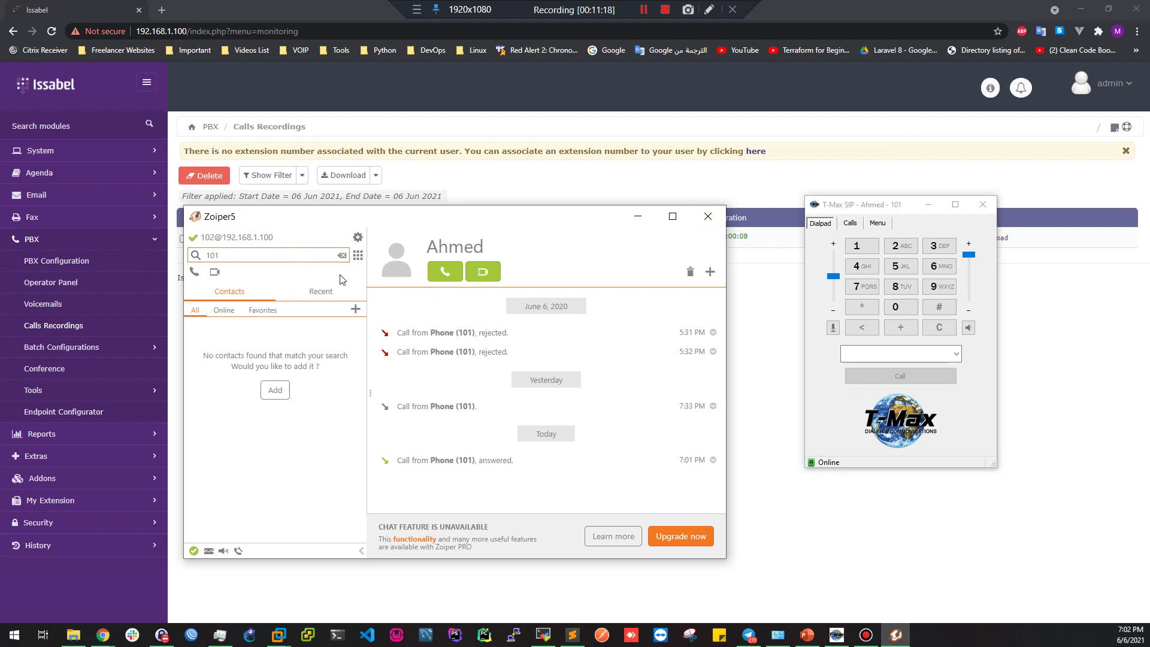
click(448, 276)
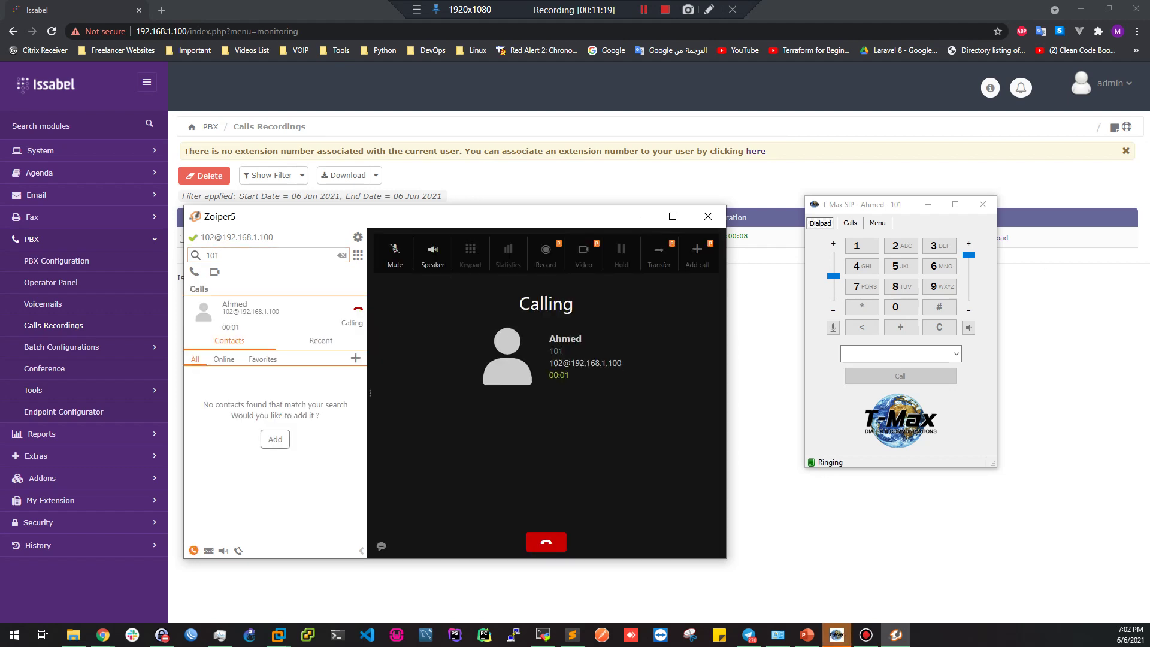
Answer the call in T-Max's Incoming call popup, then hang up after 3 seconds
drag(1012, 107, 667, 289)
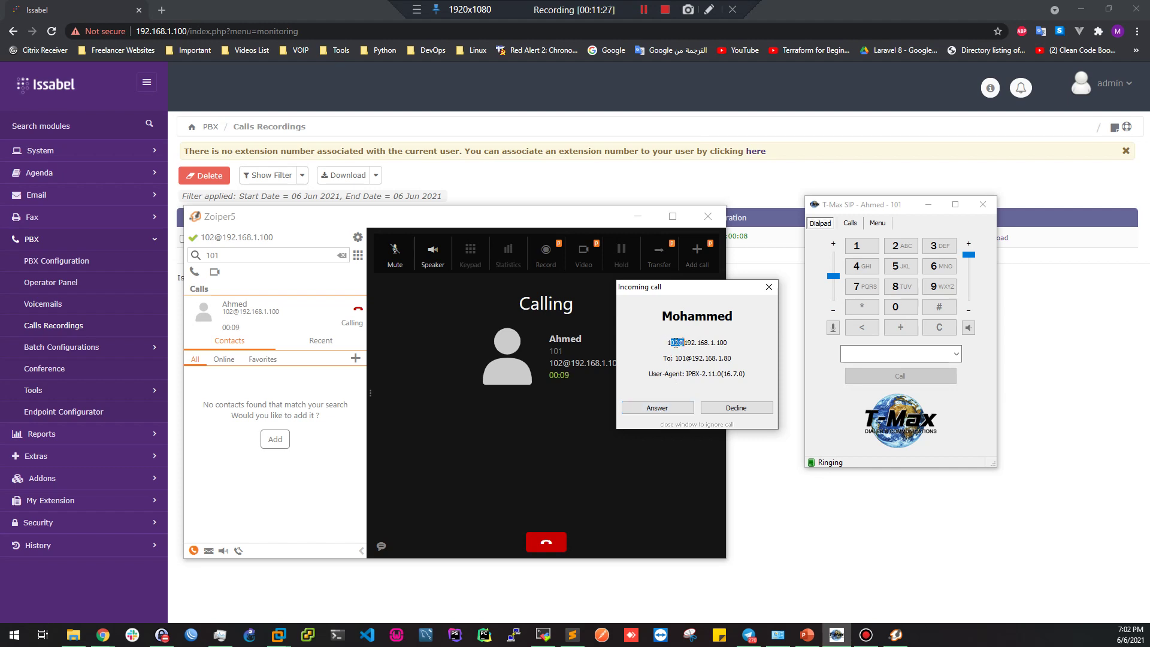
click(674, 344)
drag(663, 361, 705, 360)
click(731, 358)
click(644, 410)
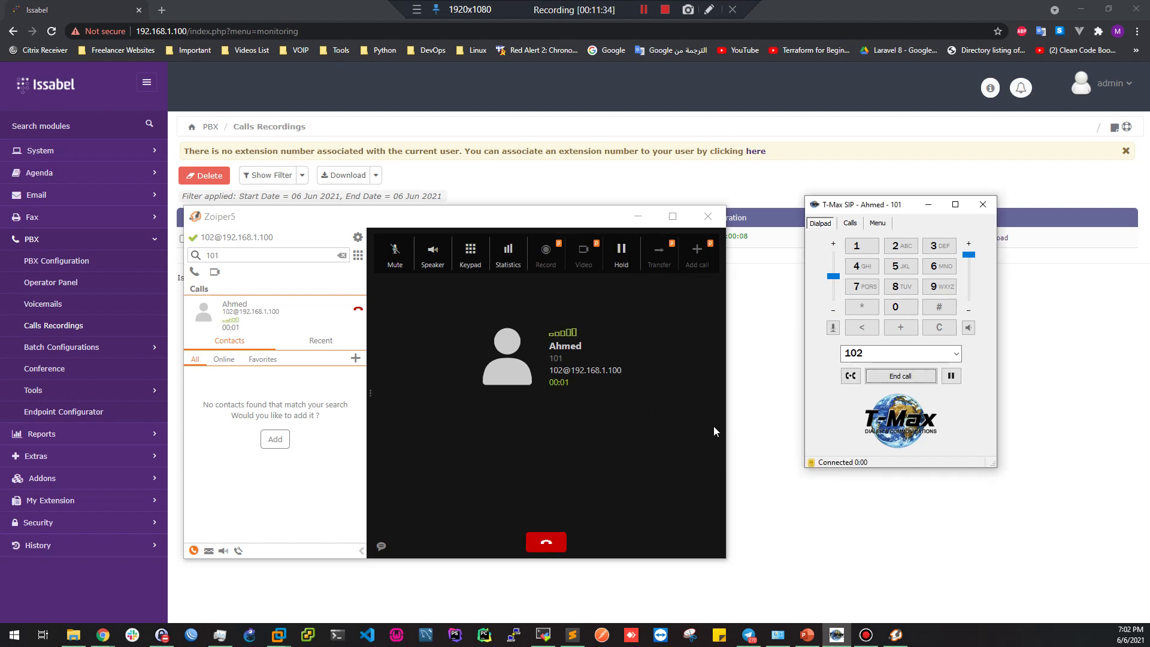
click(543, 553)
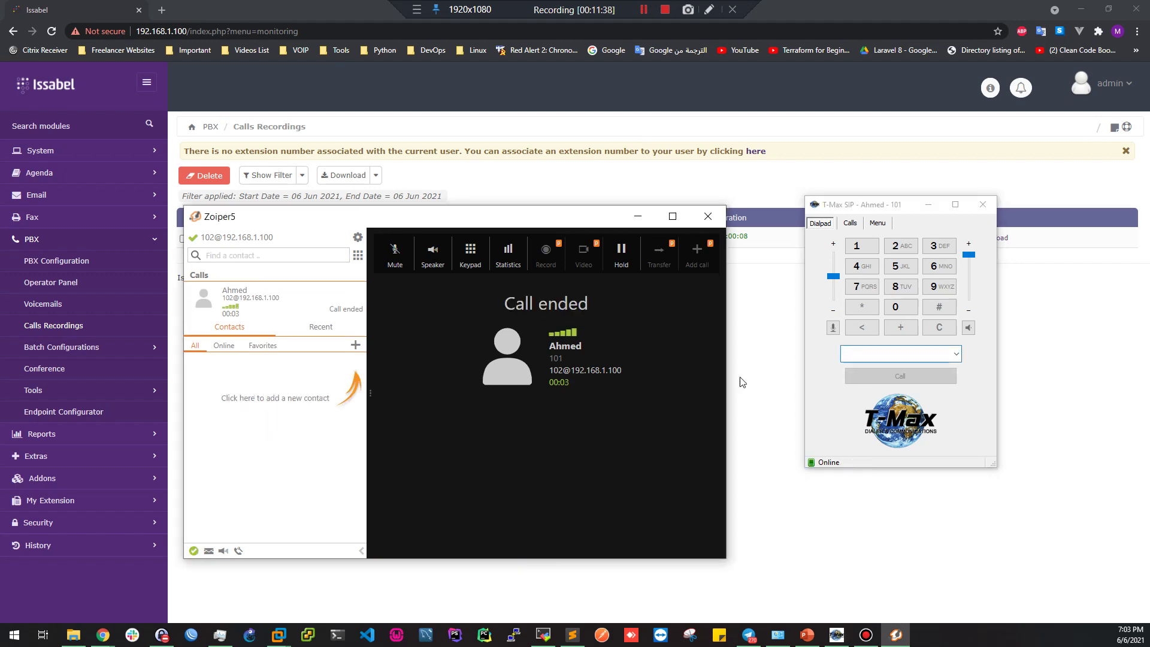
click(738, 383)
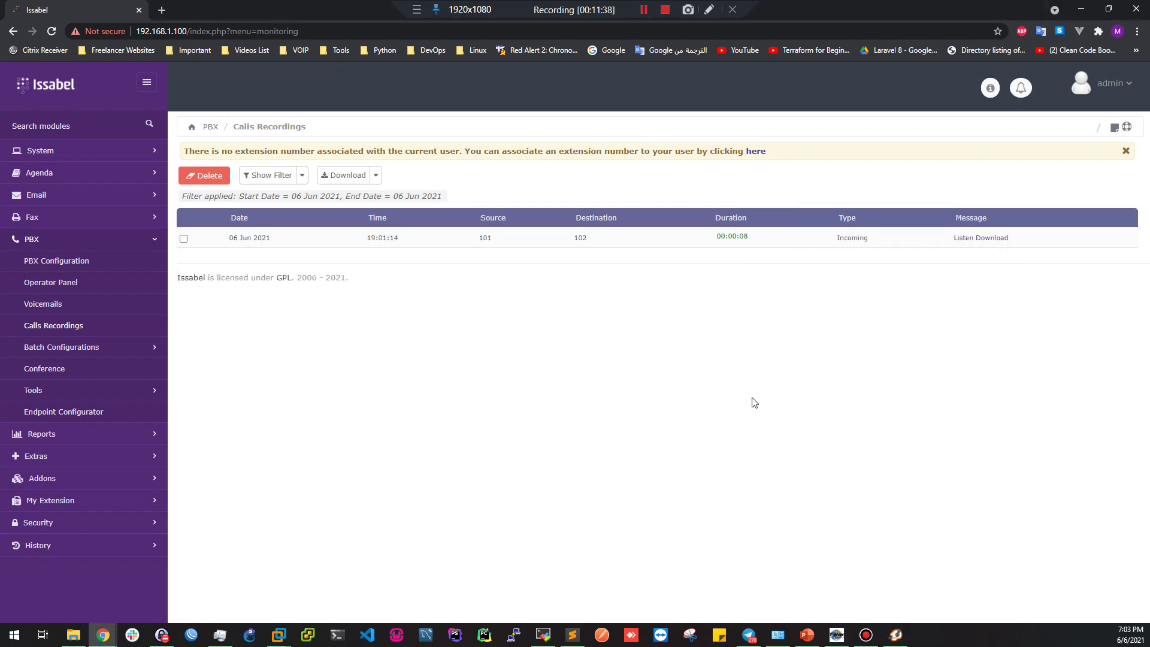
Reload the recordings list and check the new 19:02:45 row: 102 to 101, 00:00:17
click(52, 32)
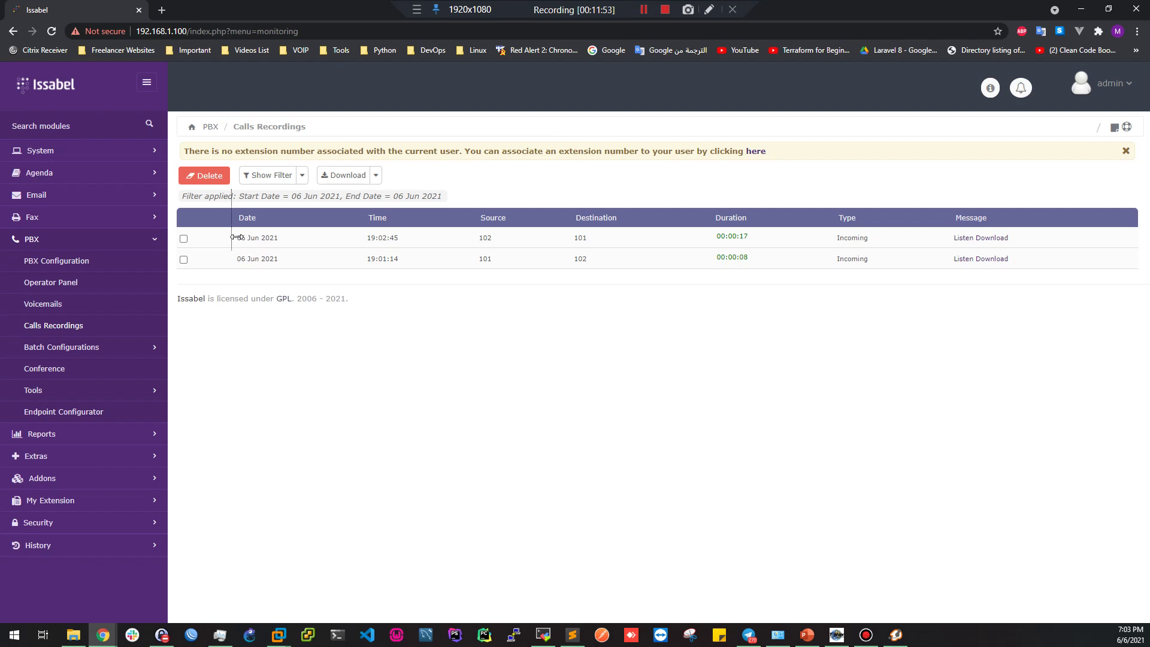
double_click(250, 238)
click(379, 238)
double_click(486, 237)
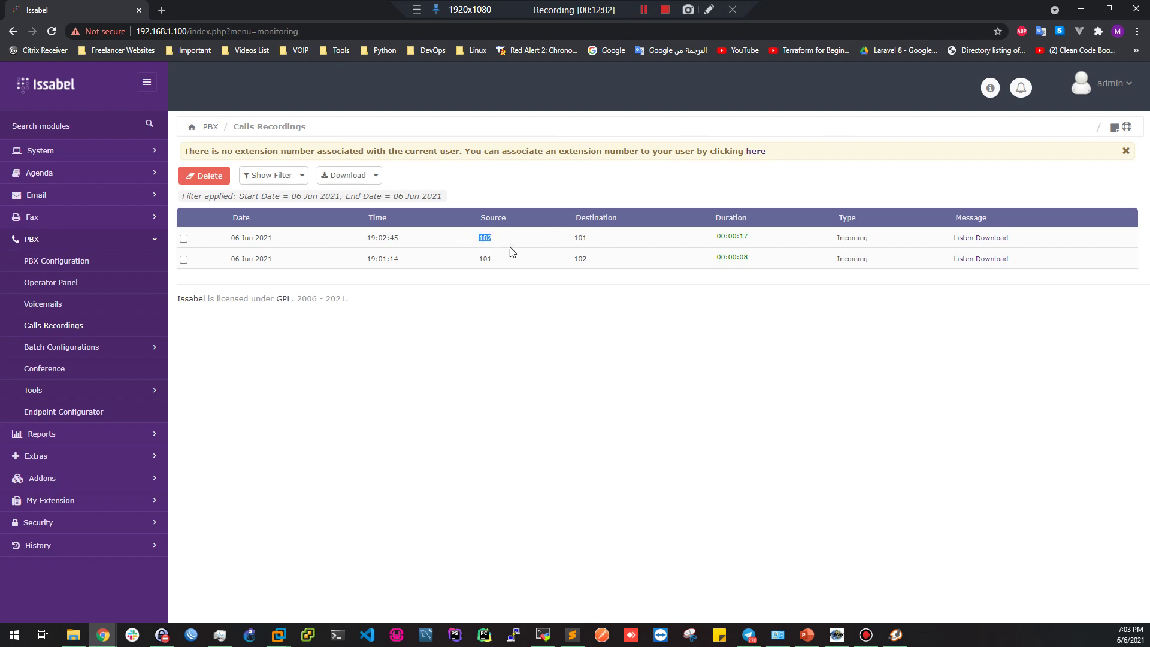
click(583, 220)
double_click(582, 238)
drag(732, 236, 745, 238)
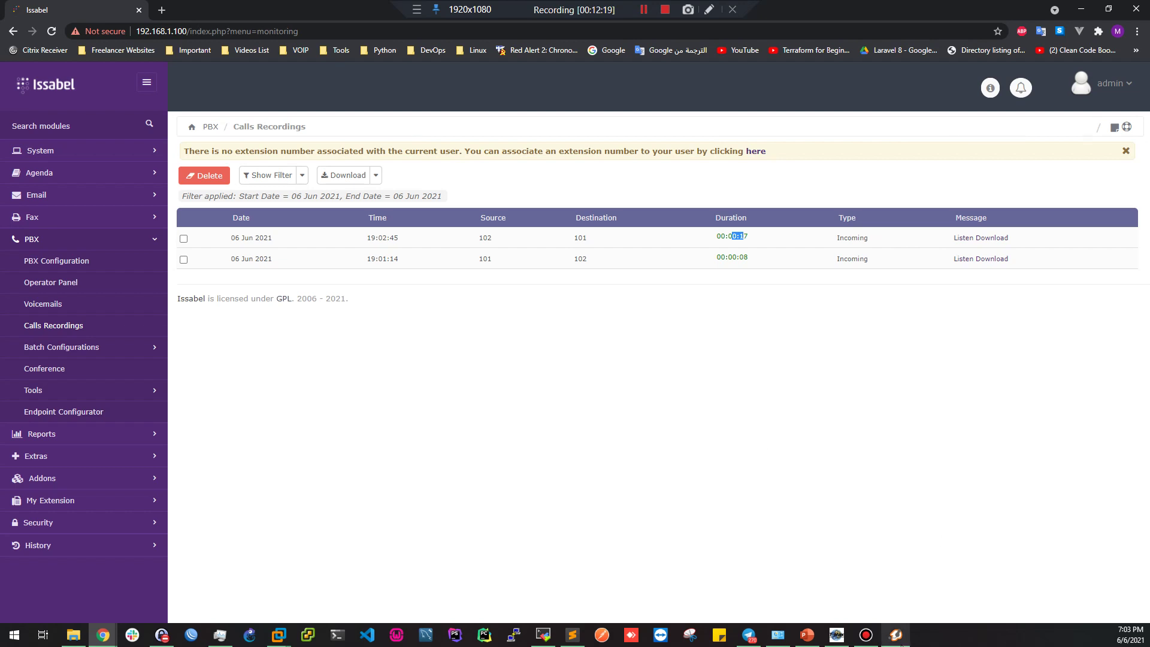
Arrange the Zoiper5 and T-Max softphones side by side, then return to PBX configuration
mouse_move(897, 644)
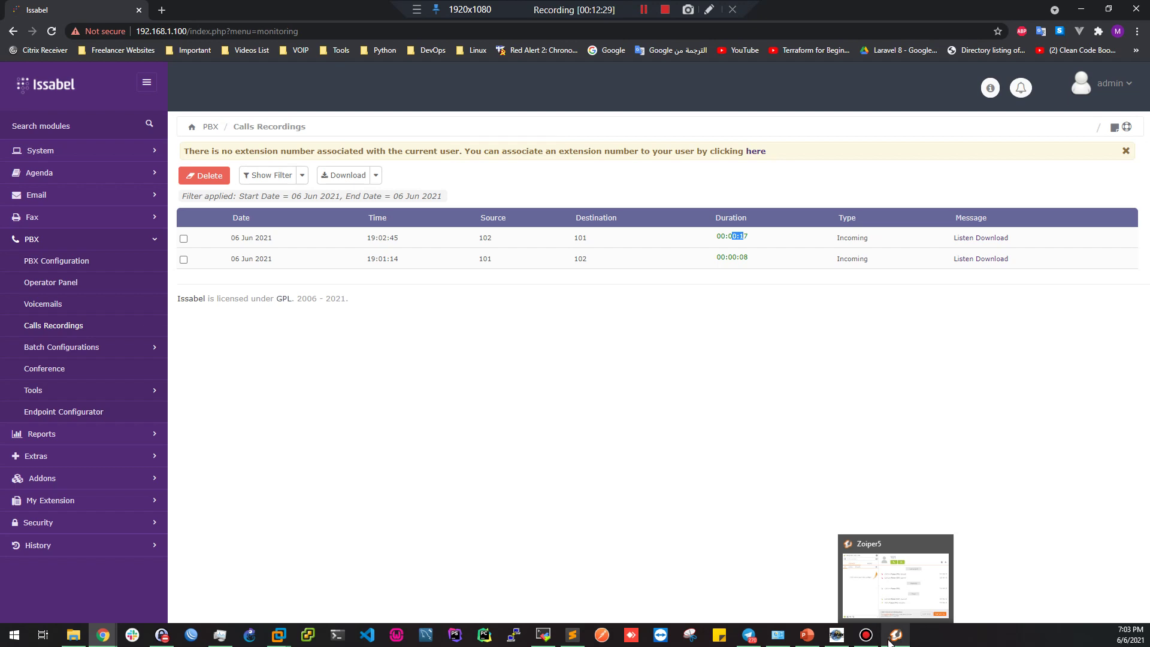
click(891, 644)
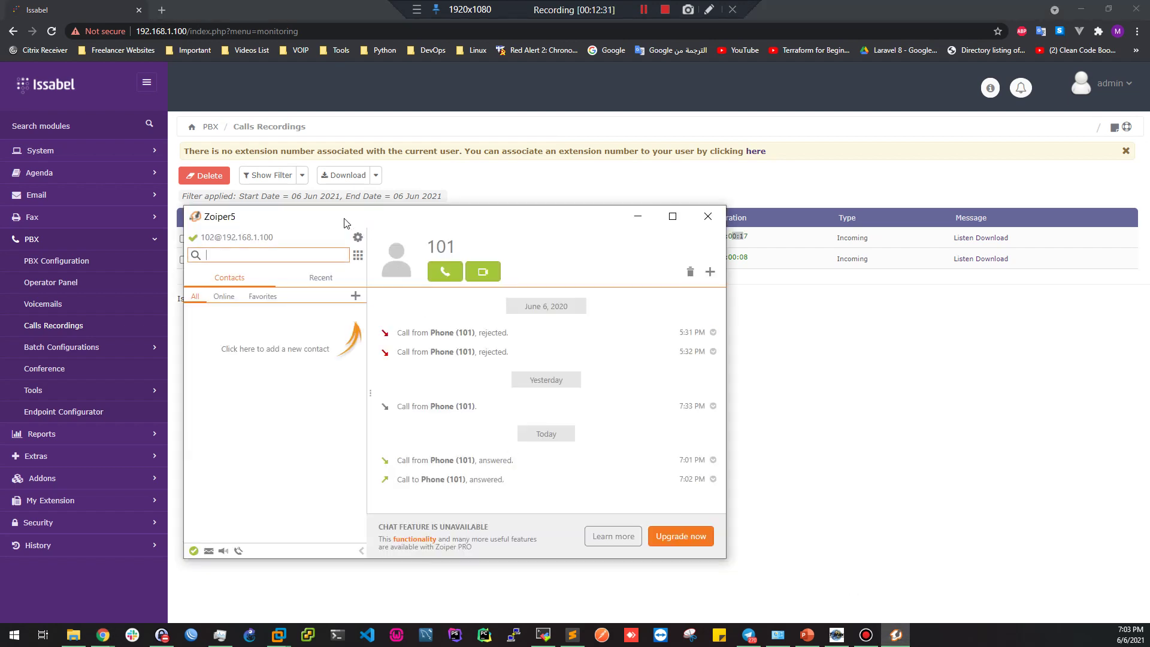
drag(344, 223, 264, 220)
click(837, 635)
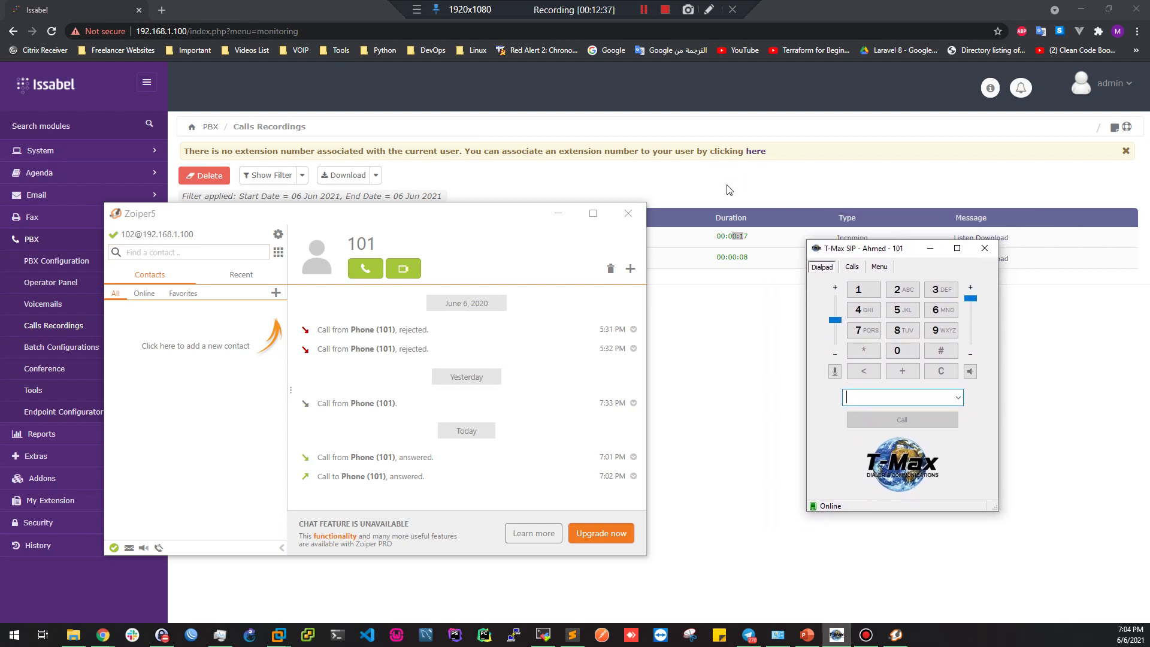
click(680, 194)
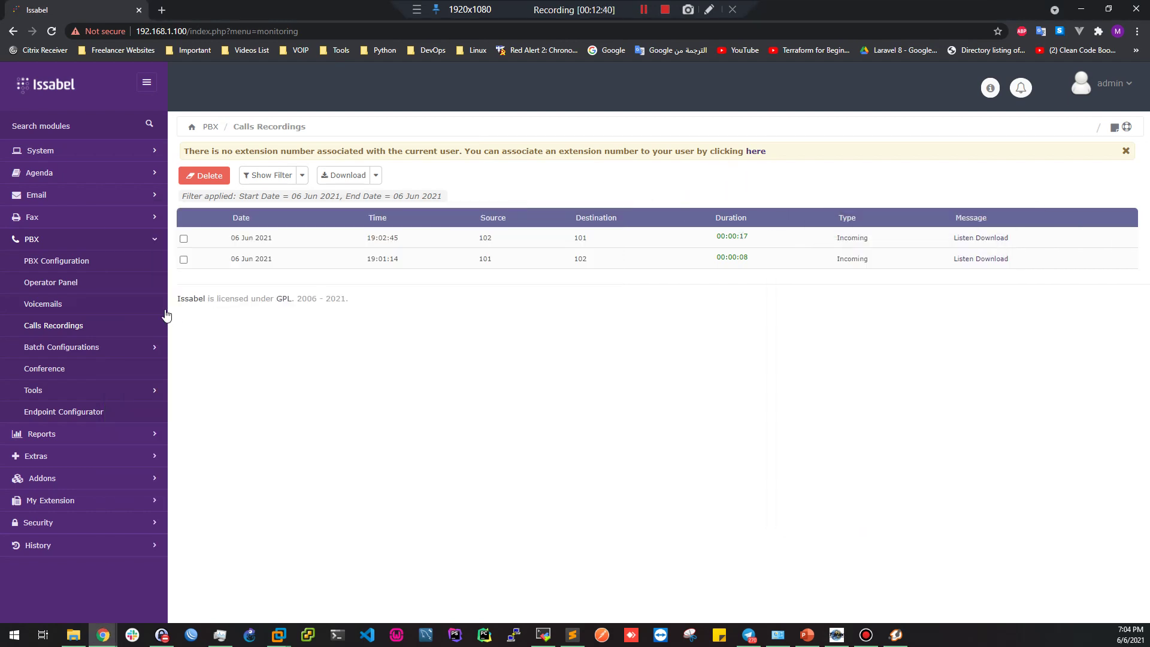
click(52, 264)
Open extension 101 and review its Inbound and Outbound Internal Calls recording options
click(1022, 167)
scroll(719, 309, down, 20)
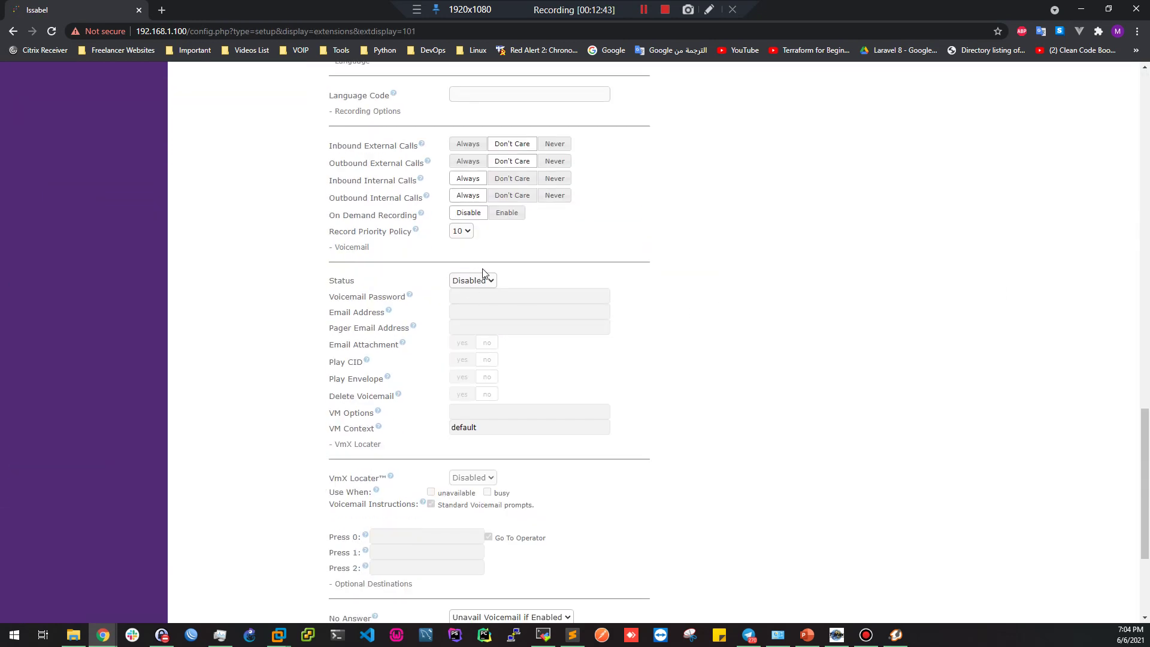
drag(346, 181, 405, 180)
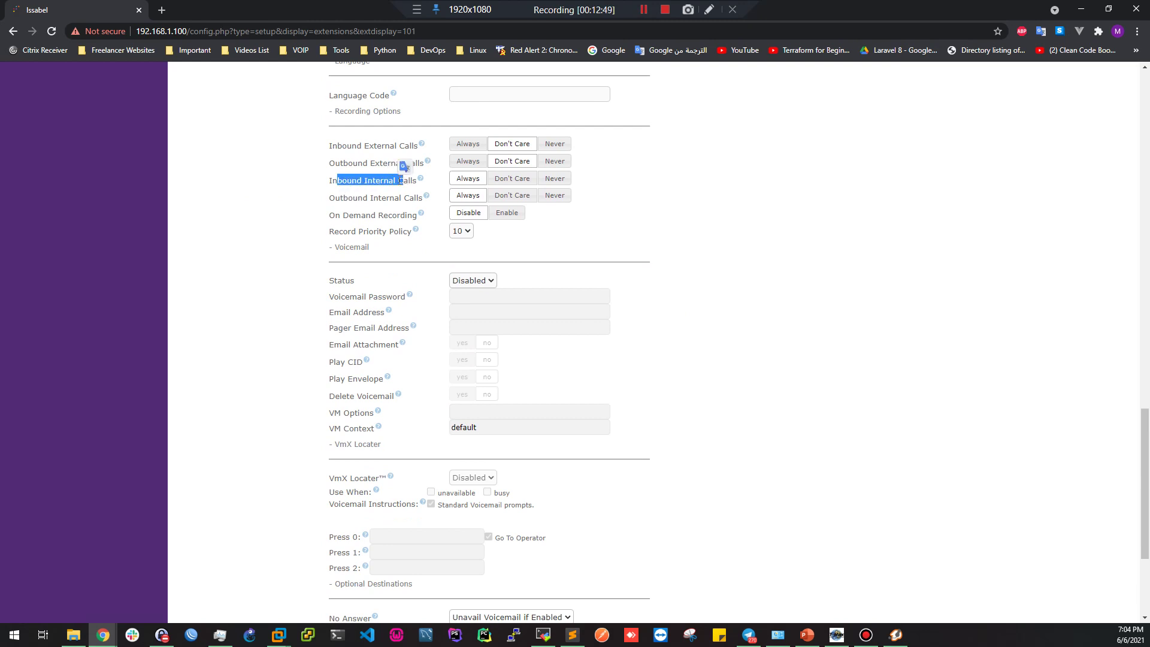
click(339, 180)
drag(331, 179, 420, 186)
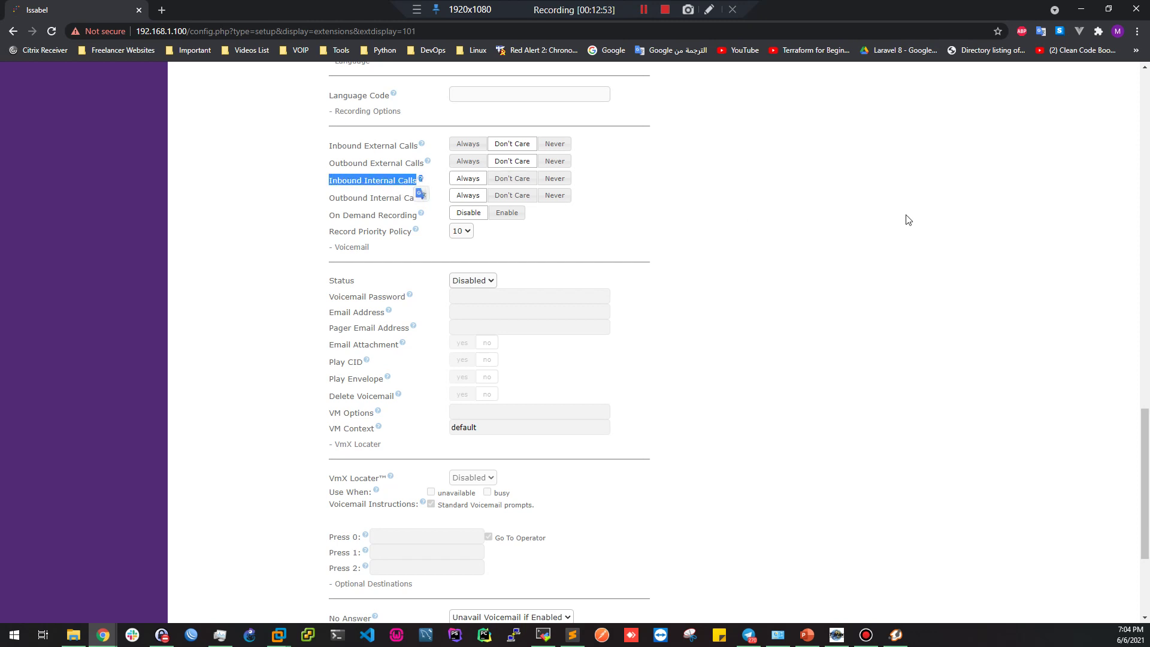
click(640, 216)
drag(342, 198, 395, 198)
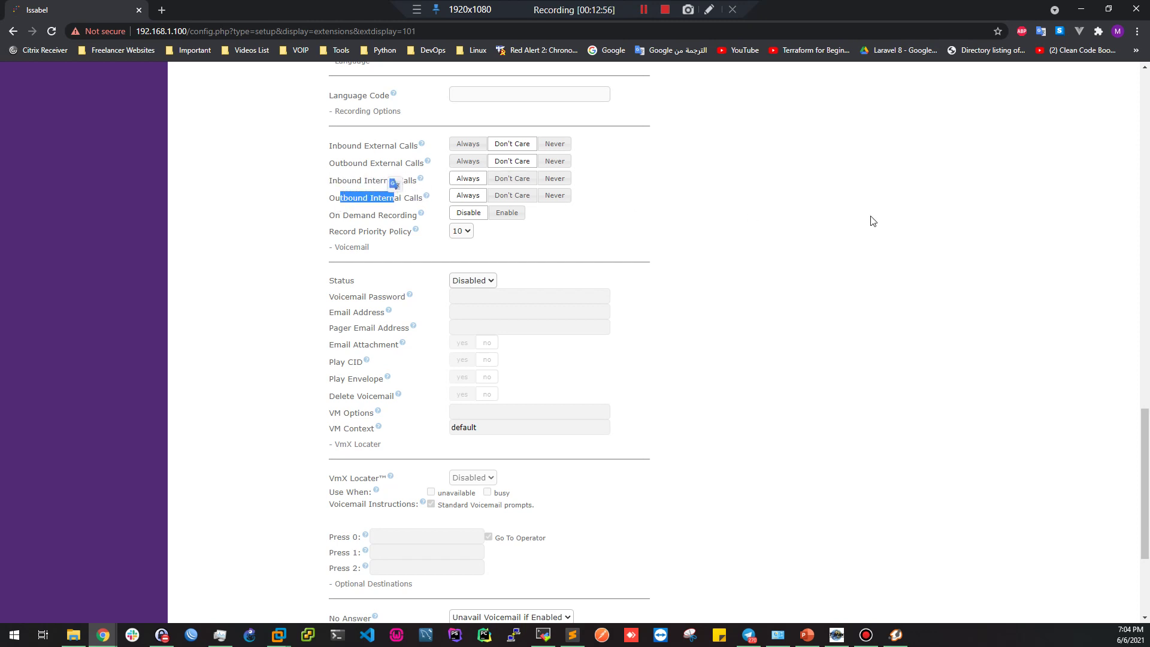
drag(328, 91, 383, 180)
click(381, 201)
click(876, 231)
scroll(835, 260, up, 20)
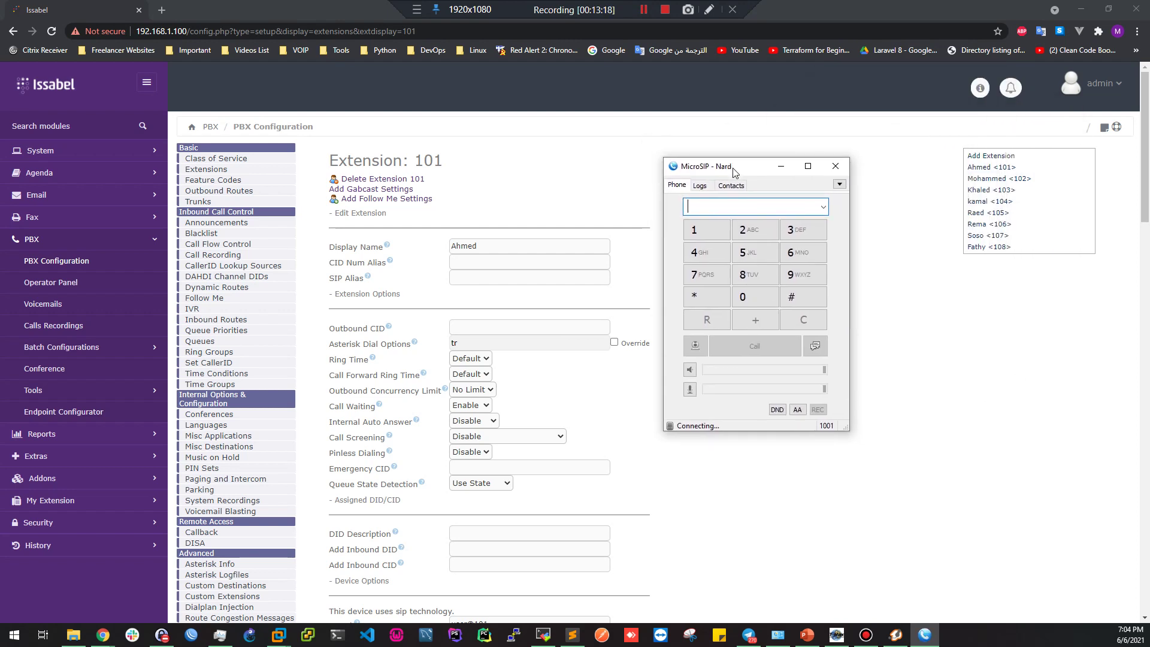
Start a new MicroSIP account with SIP server and domain 192.168.1.100
click(847, 209)
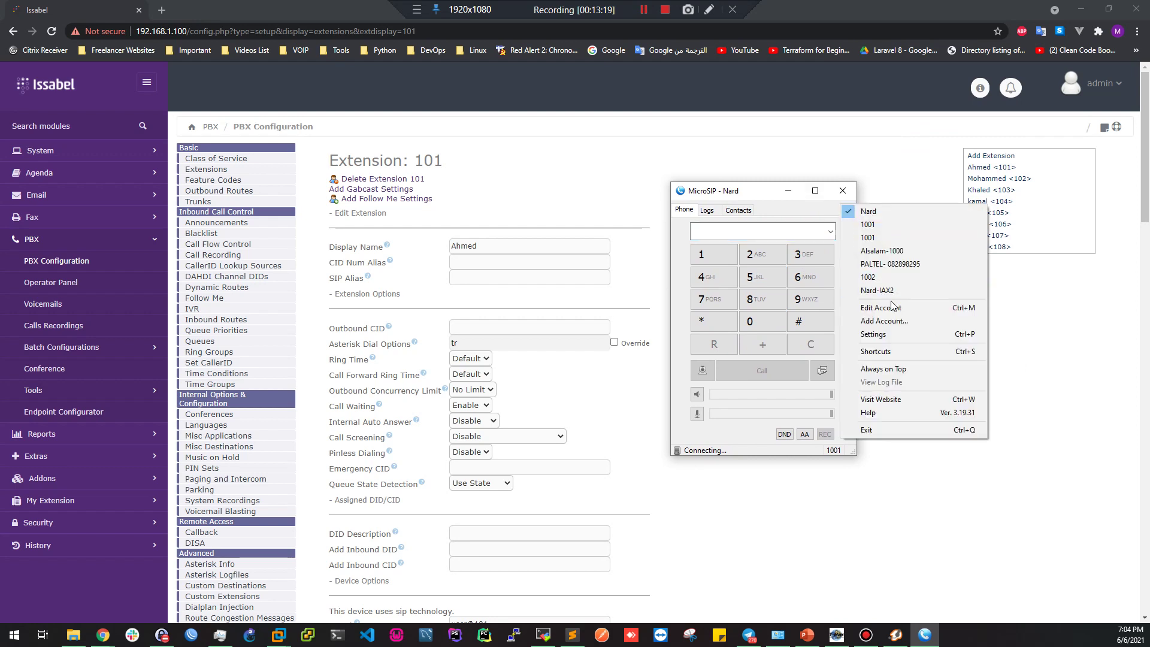
click(871, 309)
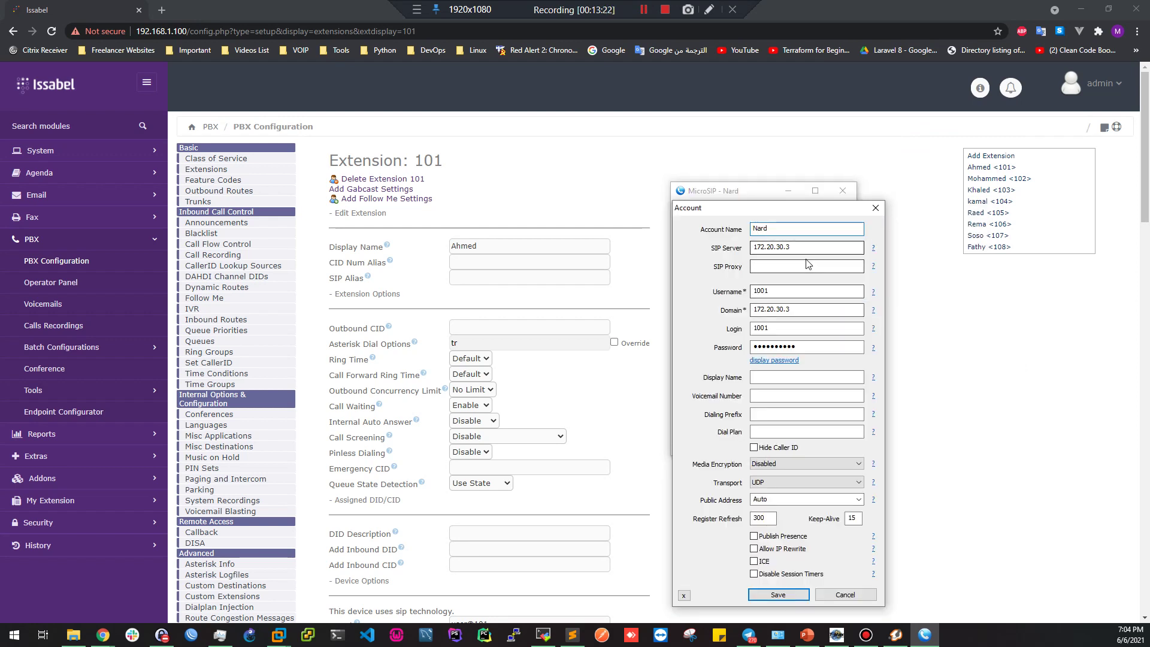
click(875, 209)
click(853, 210)
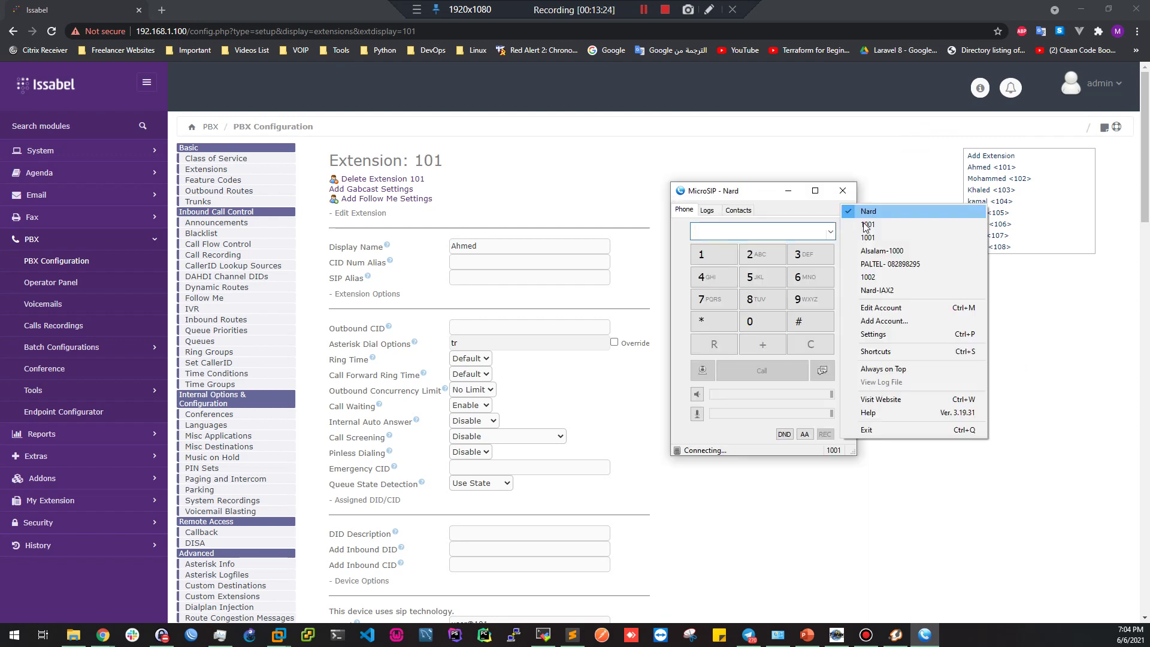
click(884, 323)
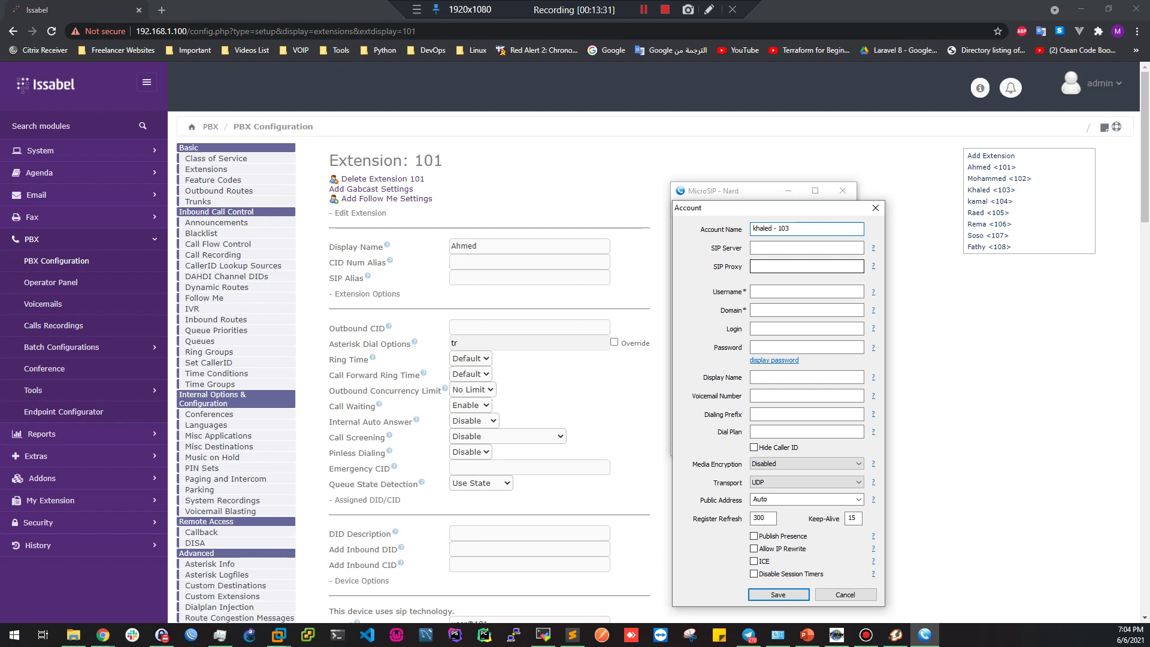
click(776, 243)
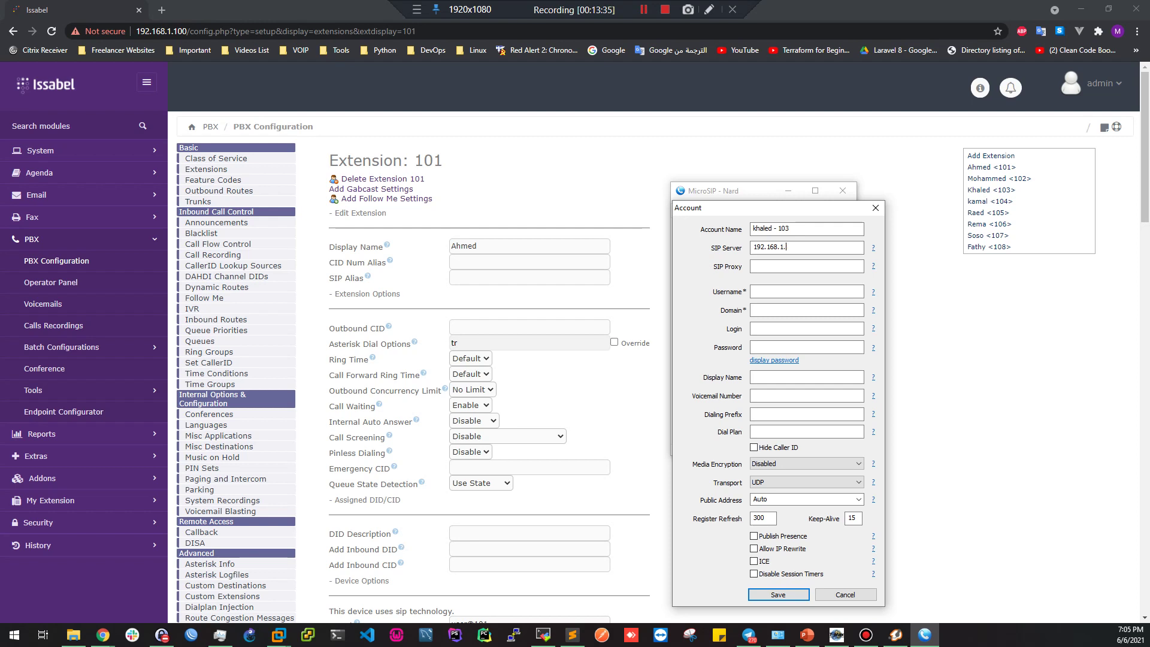
double_click(771, 246)
key(ctrl+c)
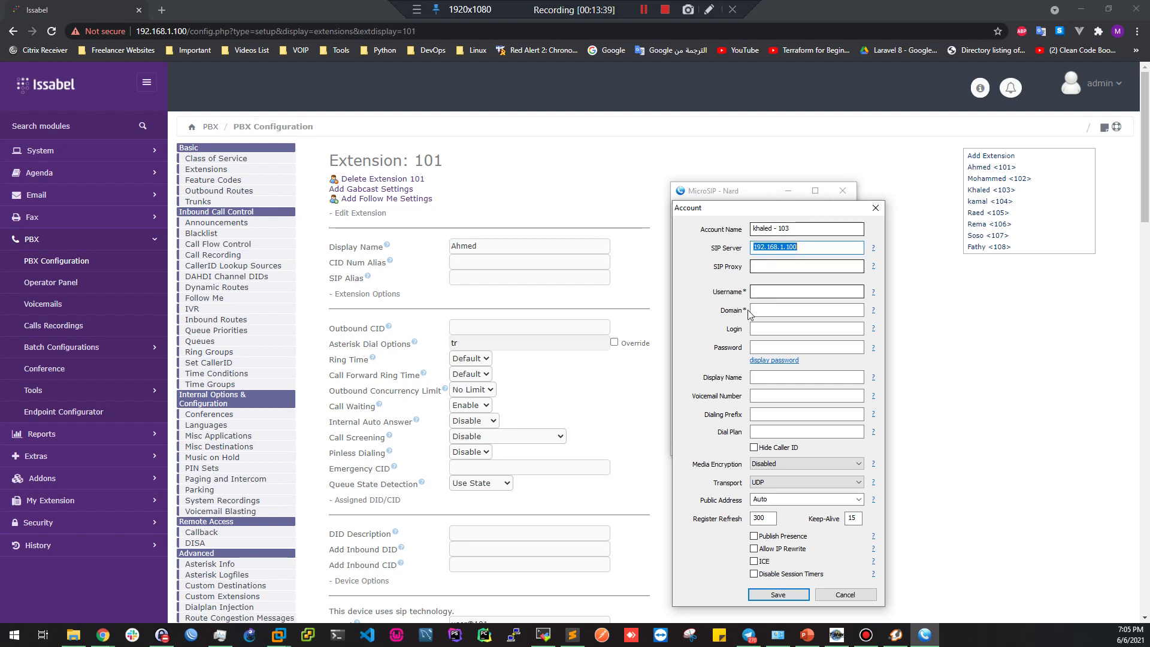
click(773, 306)
key(ctrl+v)
Set username 103, reuse the account name as display name, and save the account
click(754, 289)
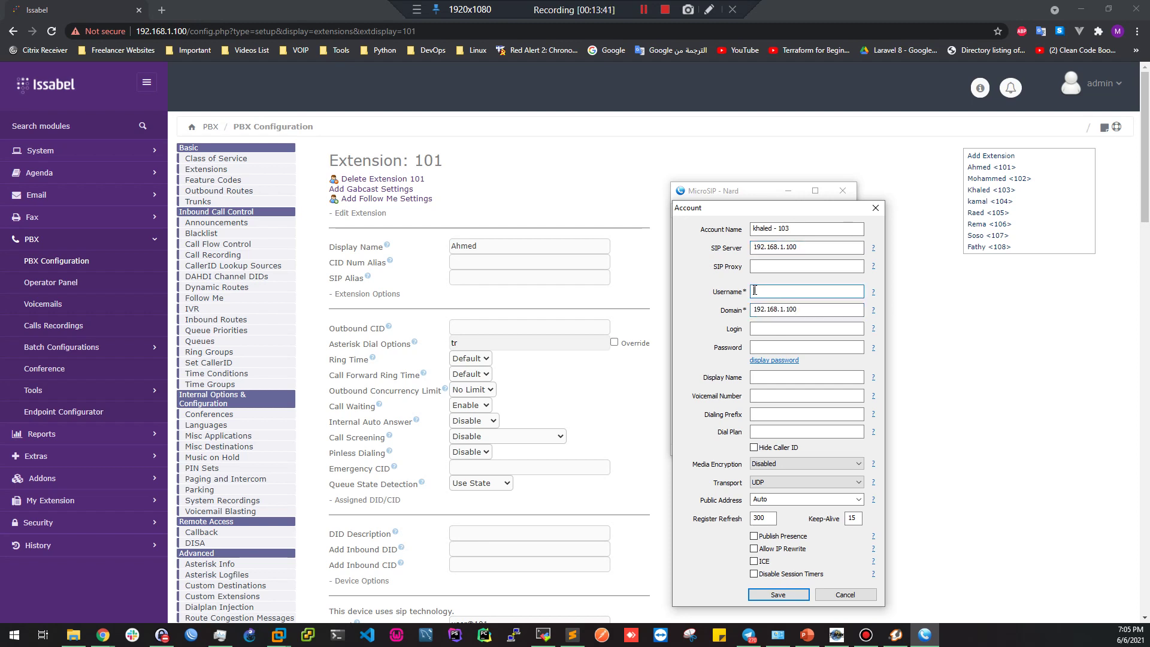
key(ctrl+a)
text(103)
key(Tab)
key(Tab)
click(754, 346)
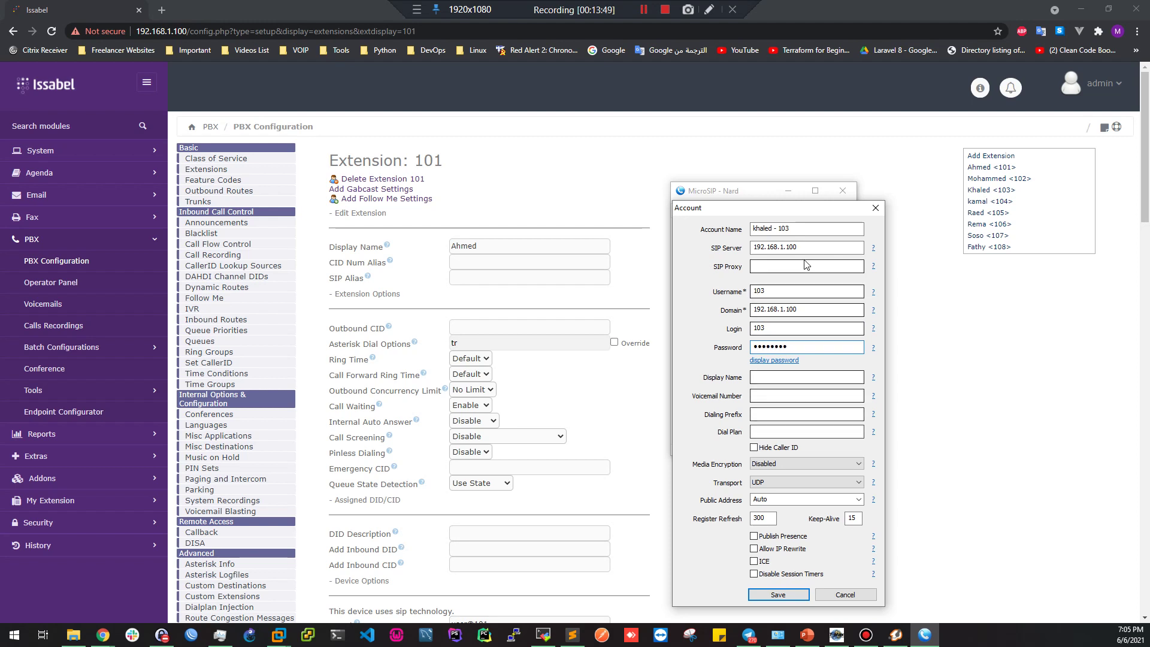
drag(803, 228, 718, 228)
key(ctrl+c)
click(767, 377)
key(ctrl+v)
click(778, 594)
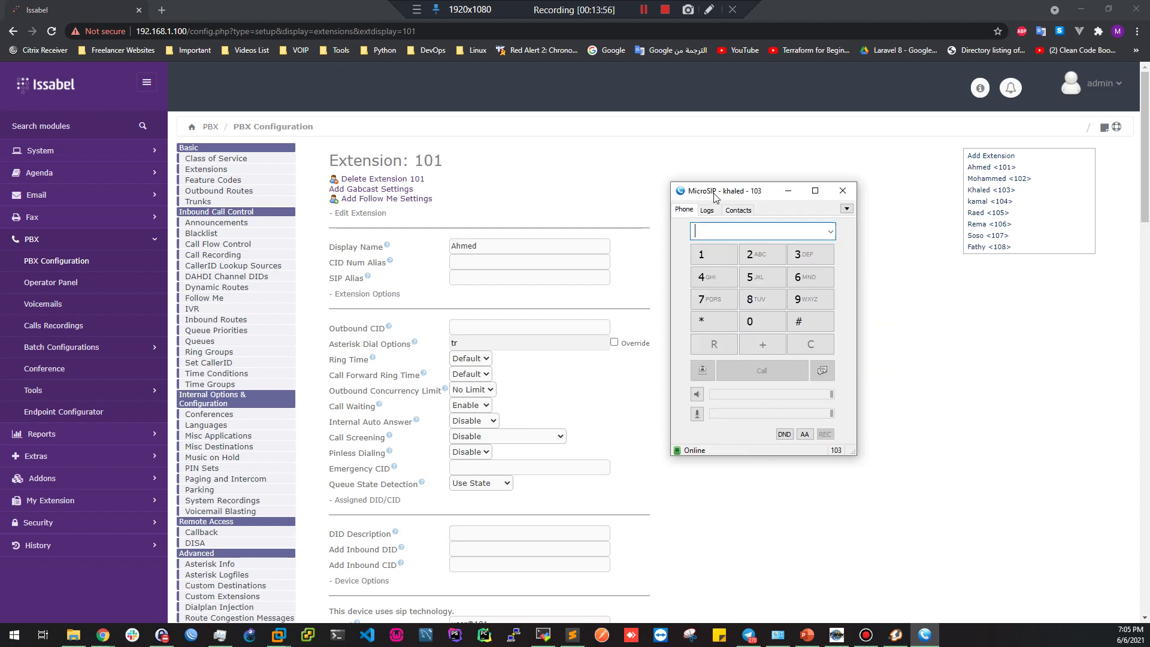
drag(711, 198, 821, 200)
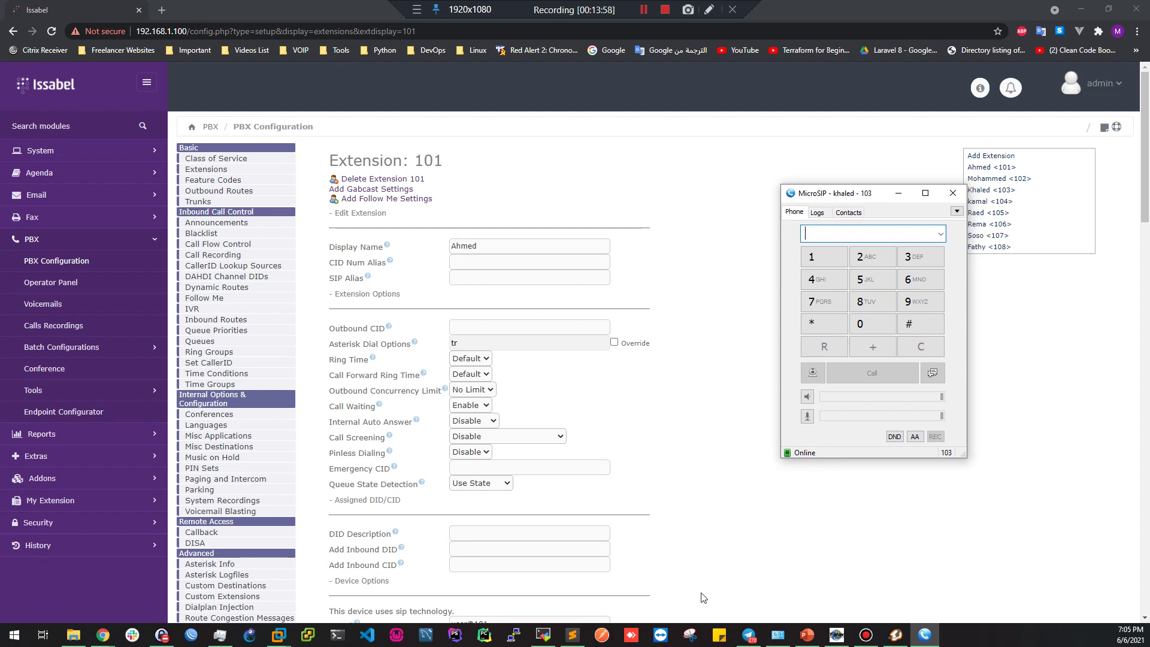
Call 103 from Zoiper5 on extension 102, answer in MicroSIP, then hang up
click(896, 634)
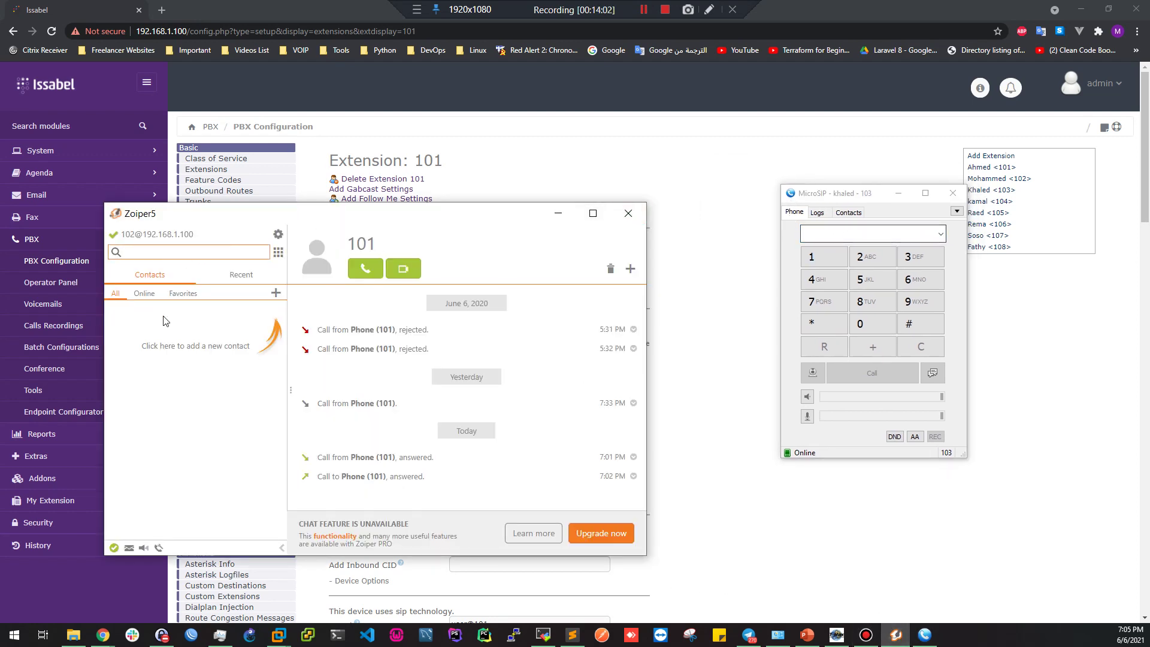
text(3)
click(405, 273)
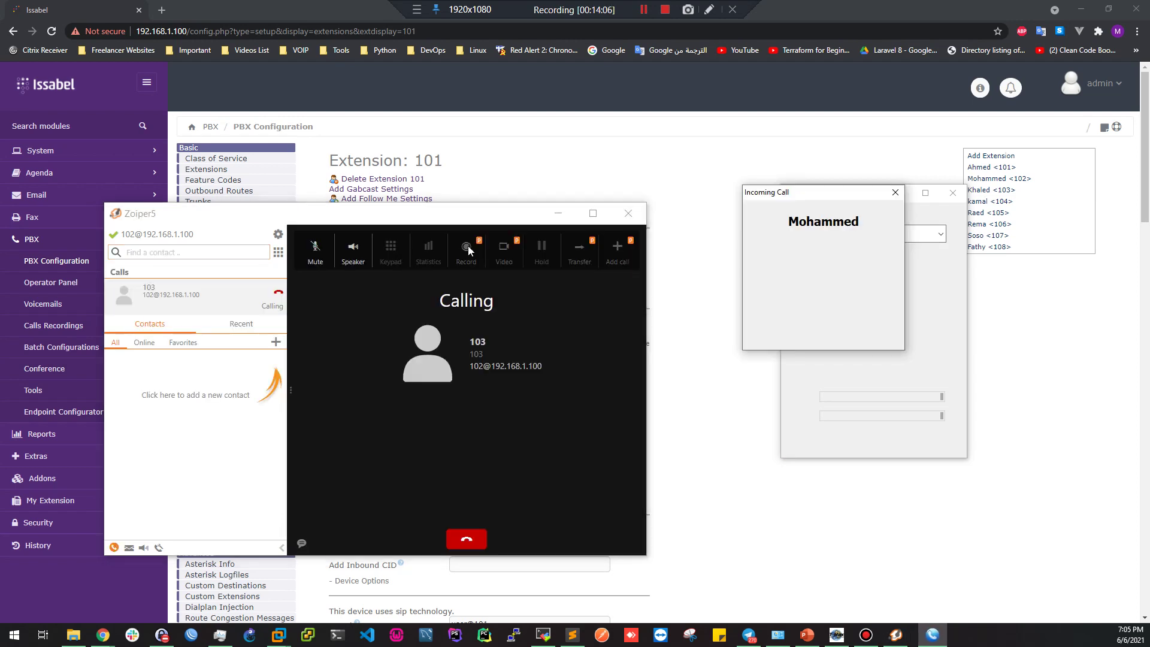
drag(823, 196, 762, 180)
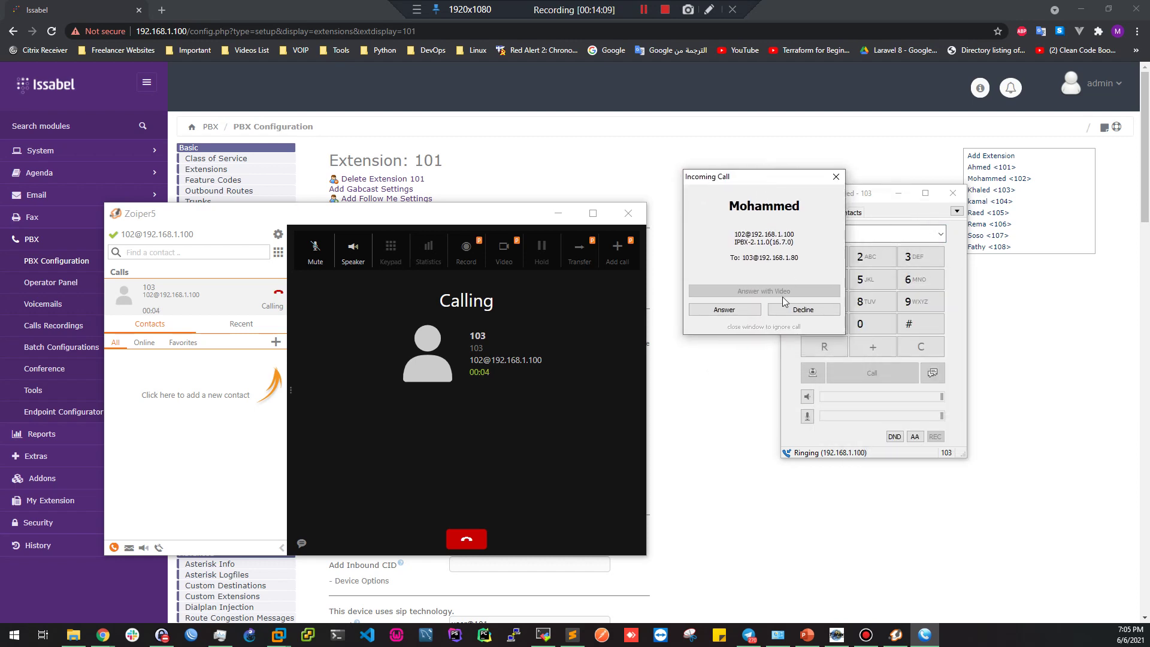
click(723, 315)
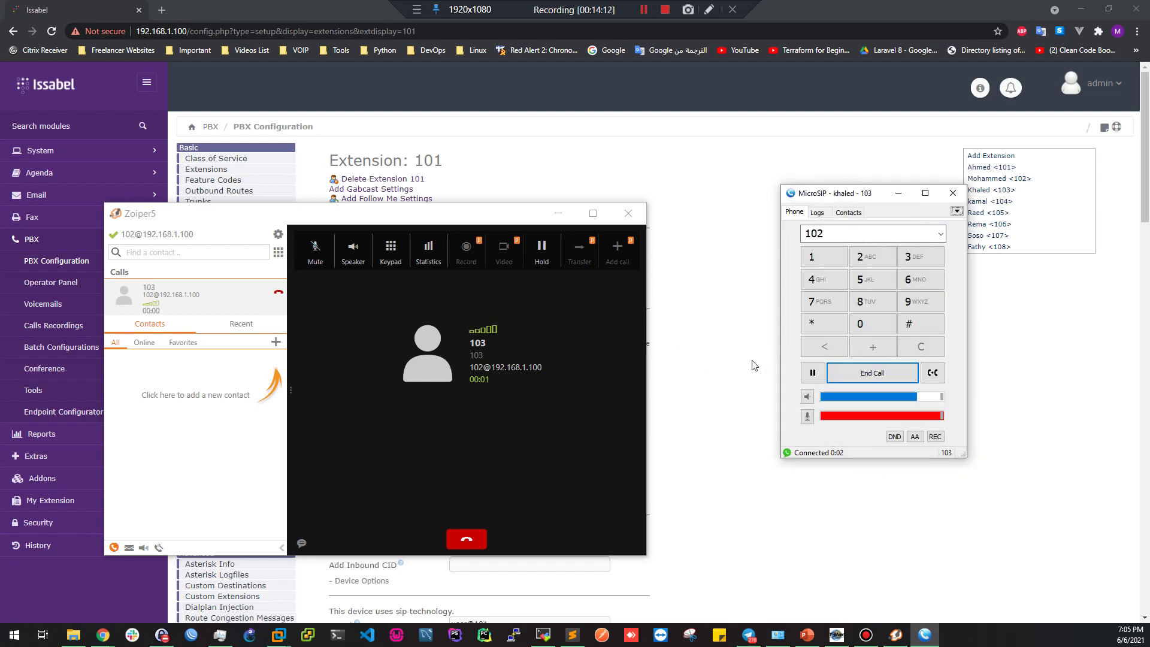
click(854, 375)
click(715, 288)
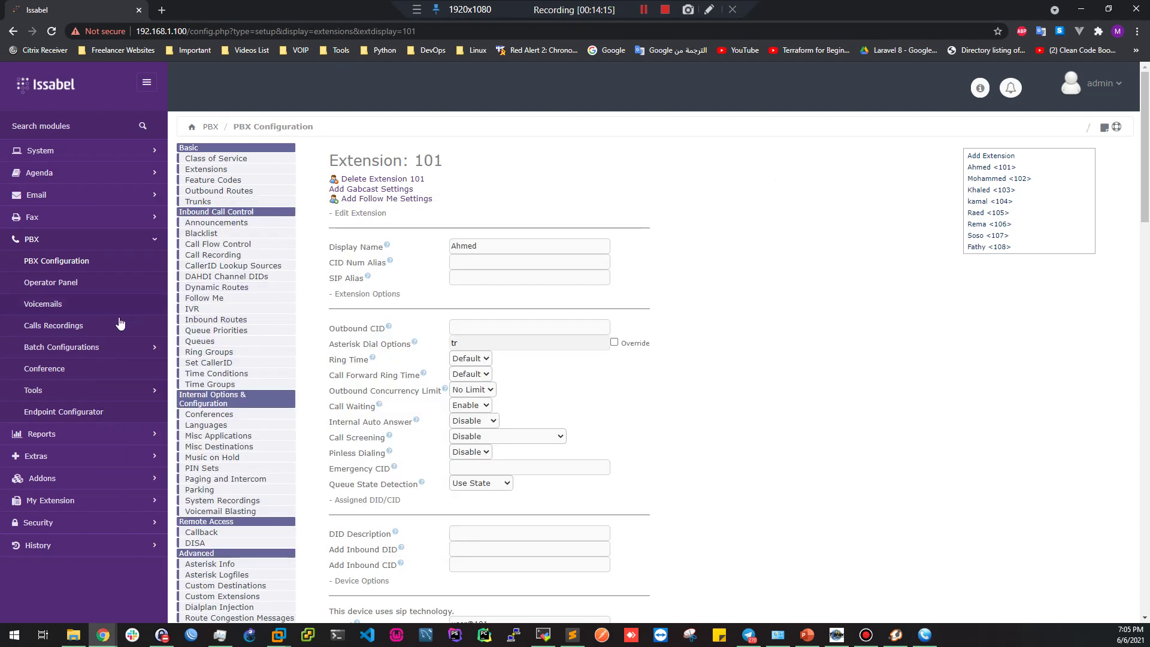
Open Calls Recordings and inspect the first recording's Source and Destination values
click(86, 329)
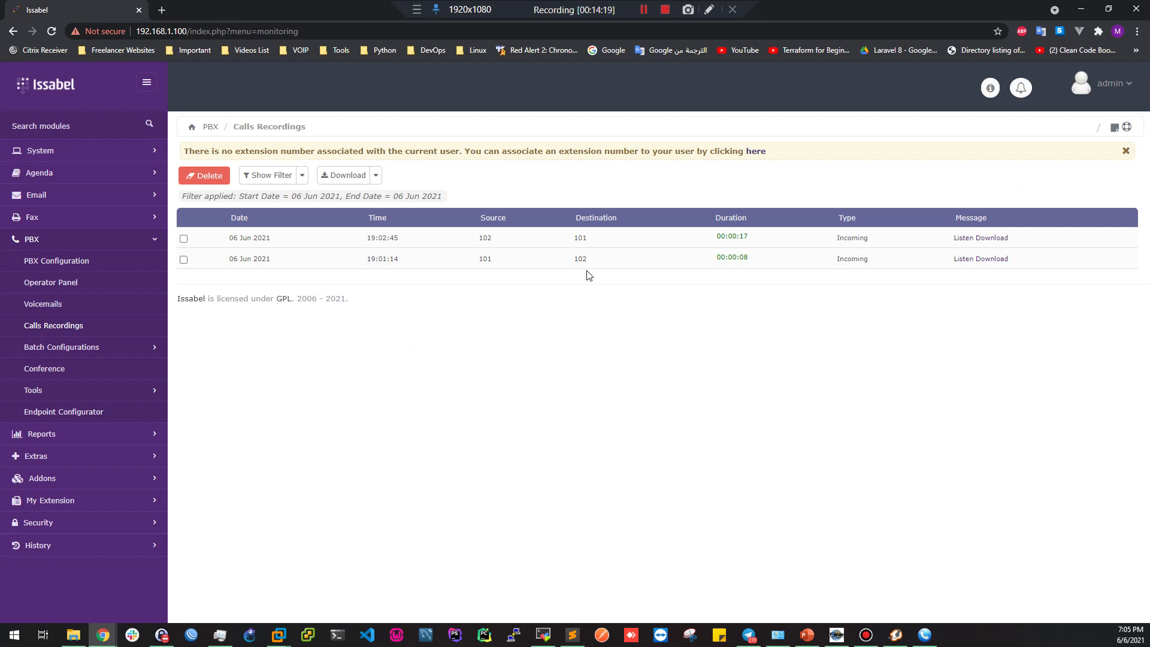
triple_click(483, 238)
double_click(484, 238)
double_click(582, 239)
Set extension 102 to always record internal calls and submit it
click(67, 260)
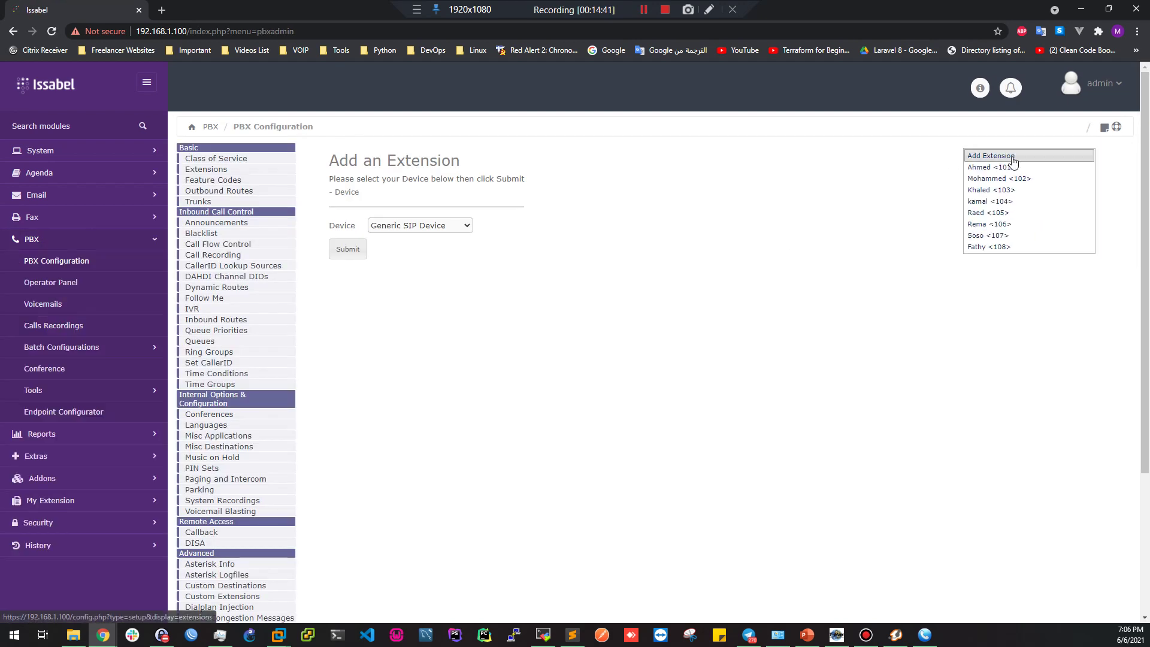
click(1011, 190)
scroll(719, 360, down, 10)
scroll(587, 353, down, 8)
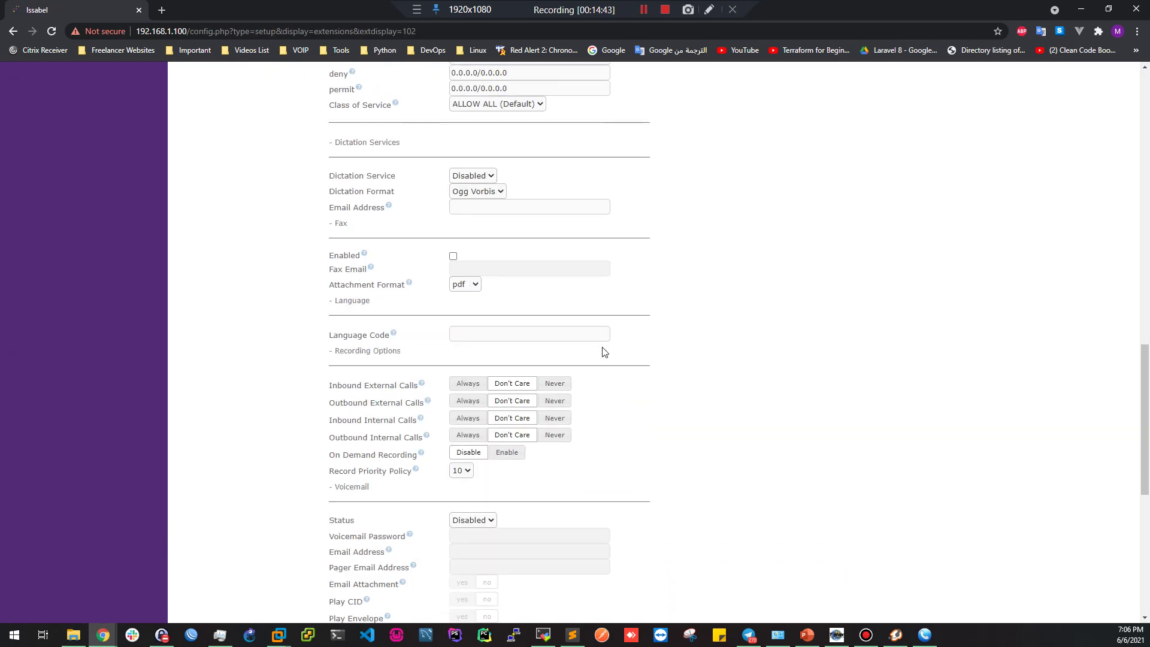
click(468, 418)
scroll(659, 417, down, 7)
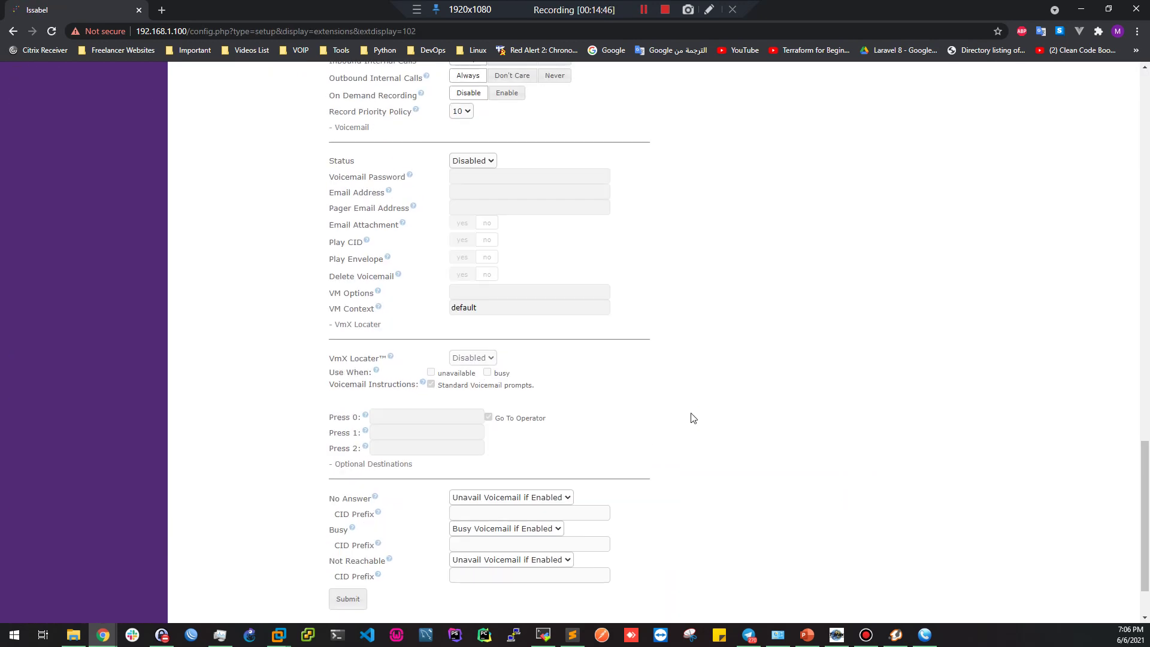
click(348, 519)
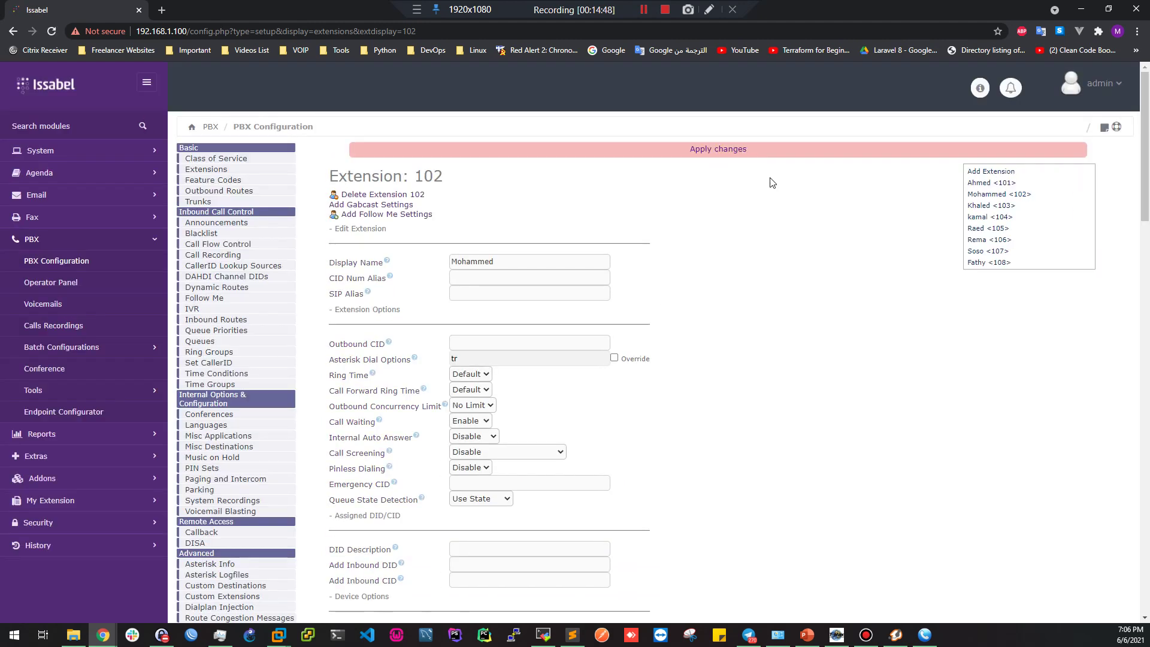
Set extension 103's inbound and outbound internal recording to Always, submit, and apply changes
click(1027, 226)
scroll(661, 389, down, 5)
scroll(663, 389, down, 10)
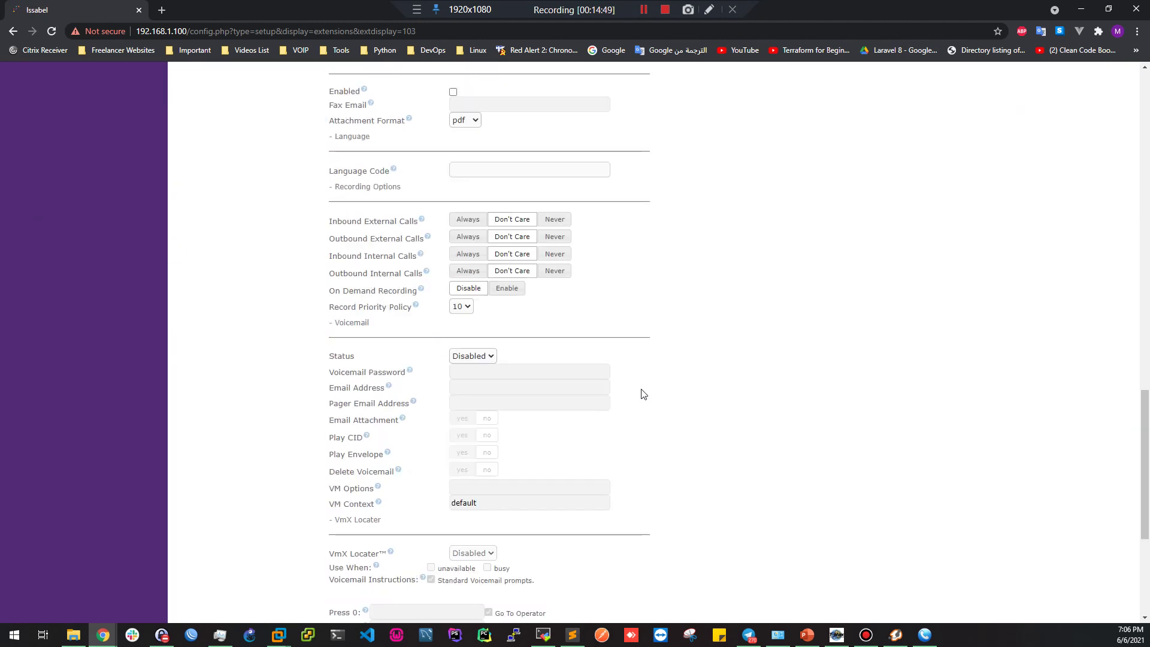
click(467, 254)
click(468, 271)
scroll(538, 405, down, 5)
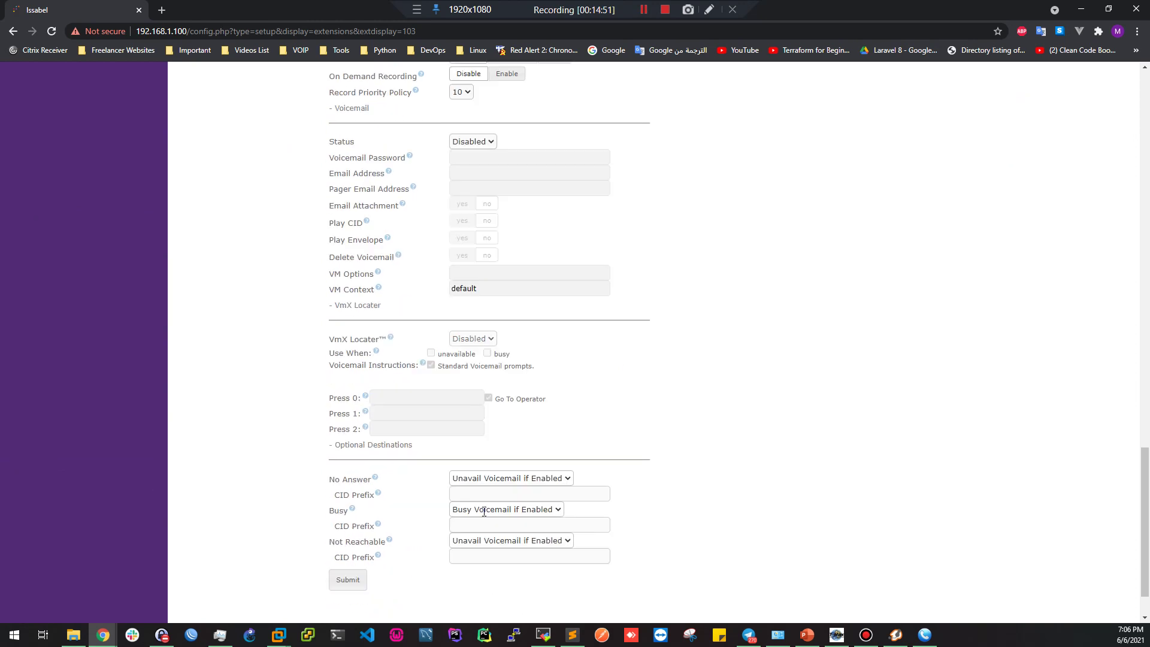
click(347, 520)
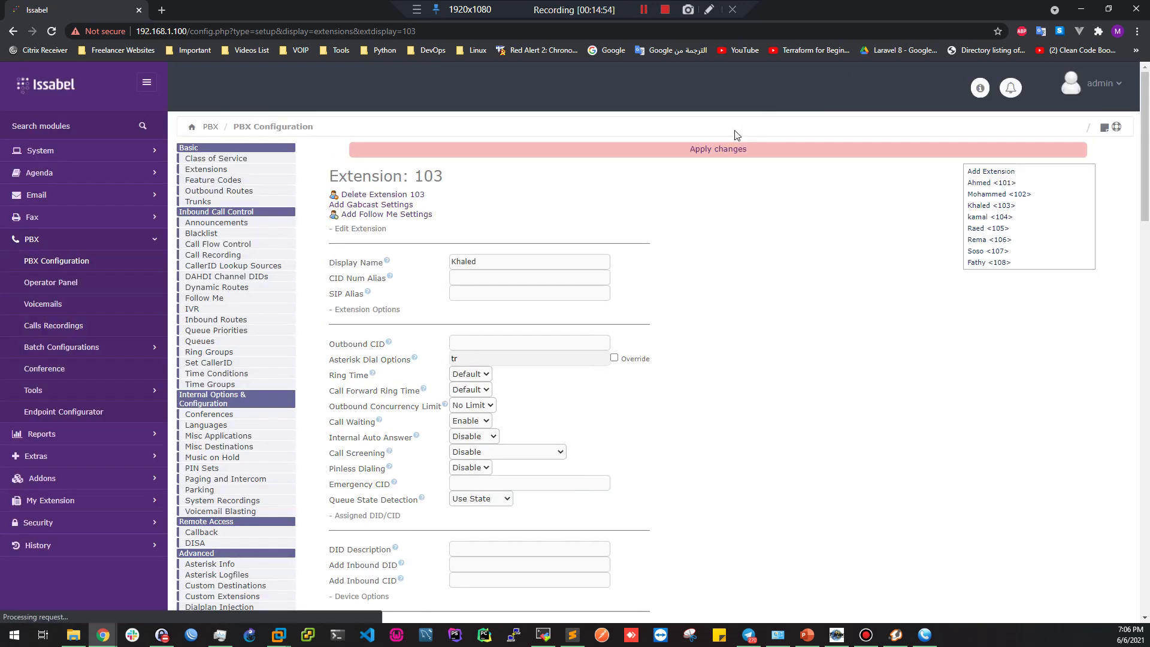
click(732, 151)
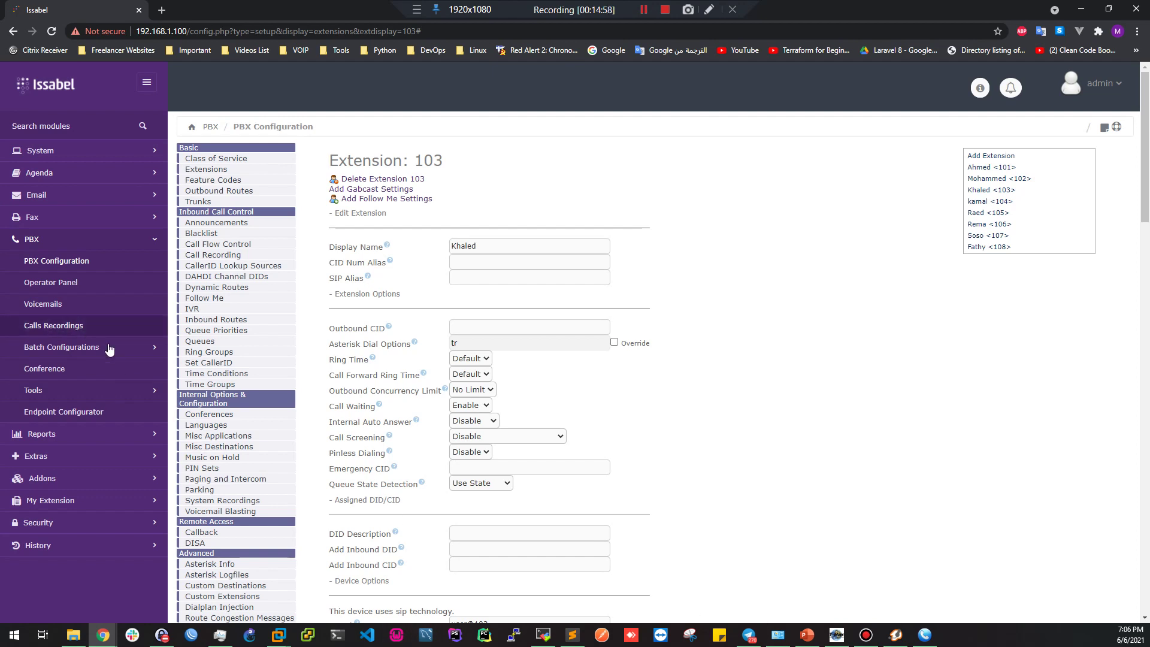
click(57, 326)
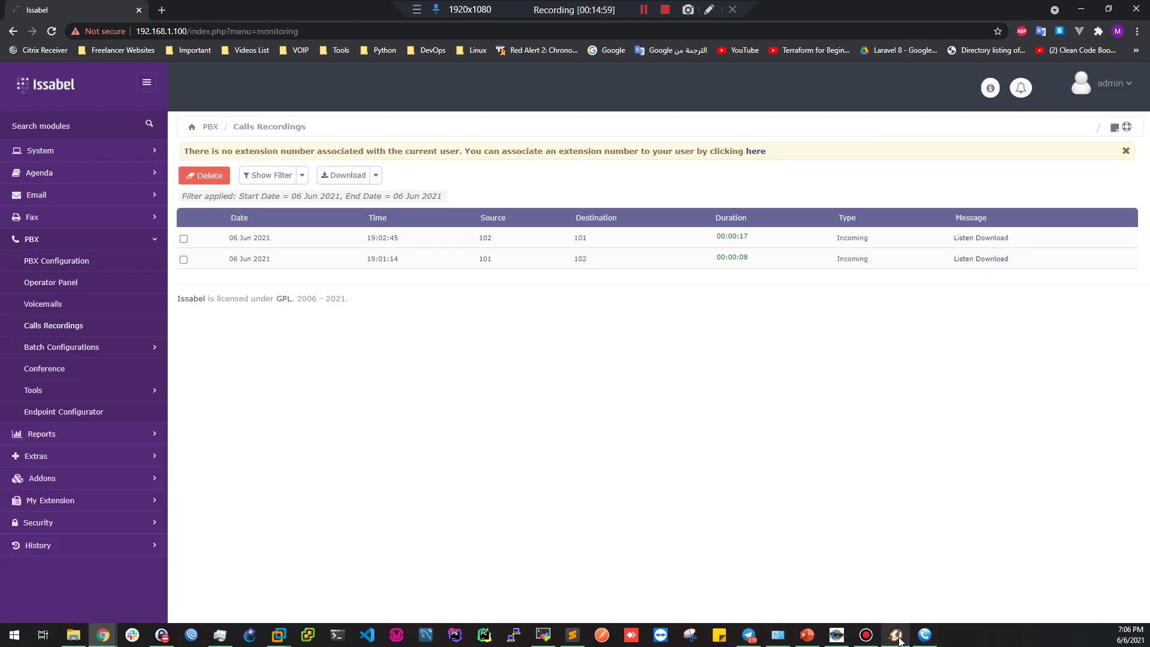
Dial 102 from MicroSIP on extension 103, answer in Zoiper5, then hang up
click(897, 637)
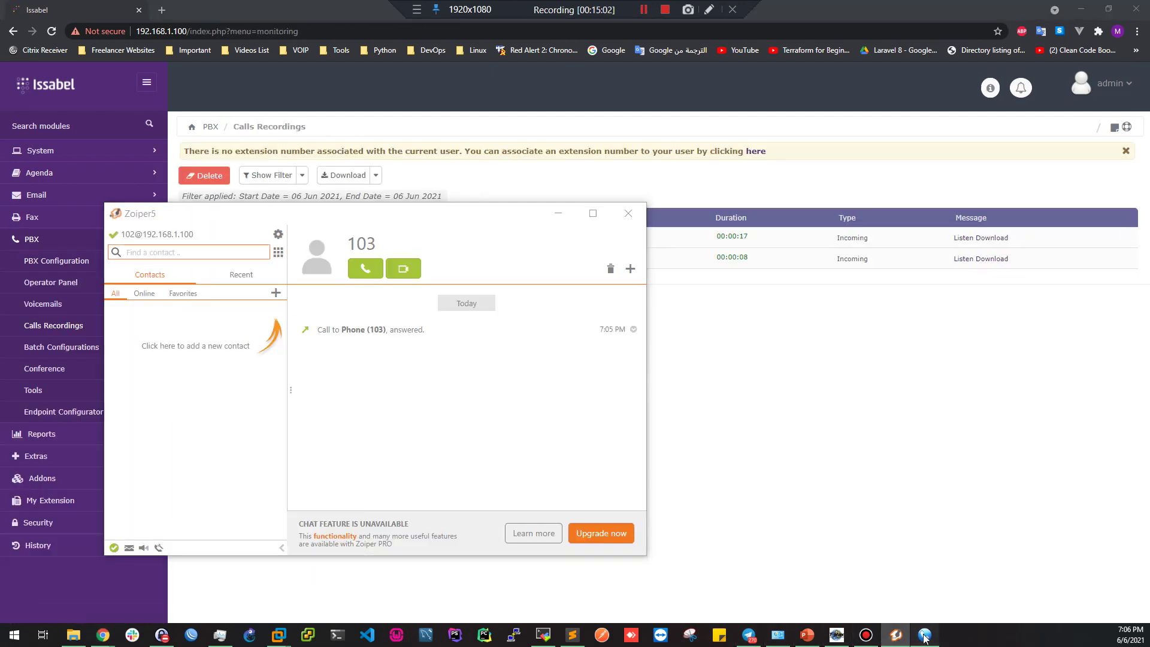
click(925, 637)
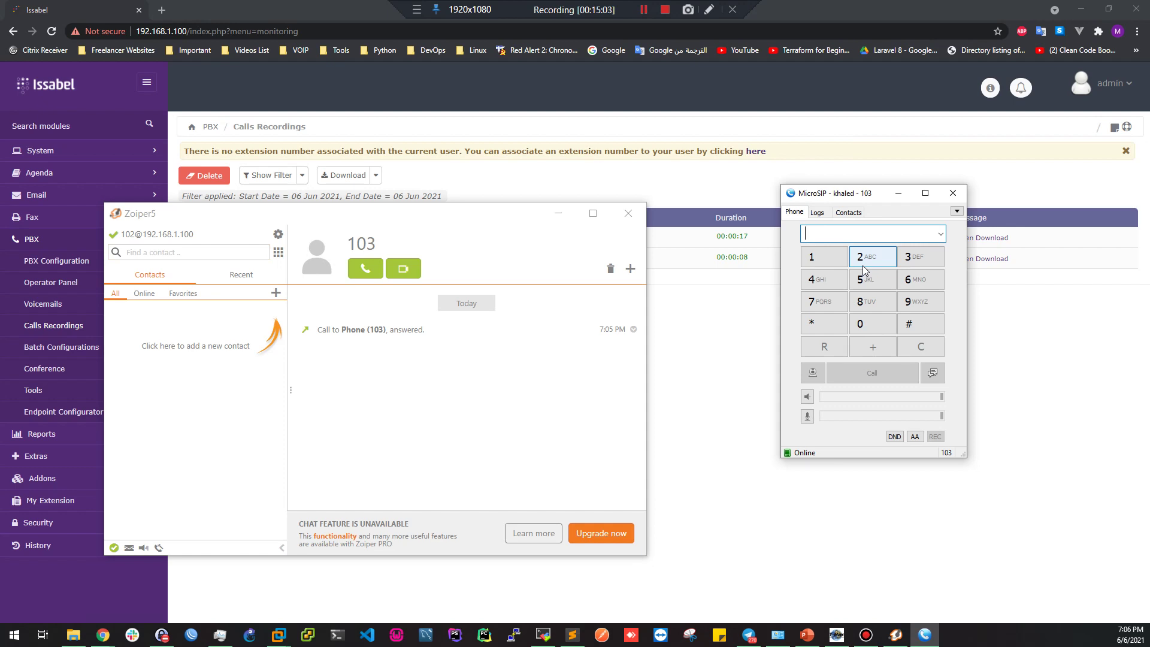
text(102)
key(Return)
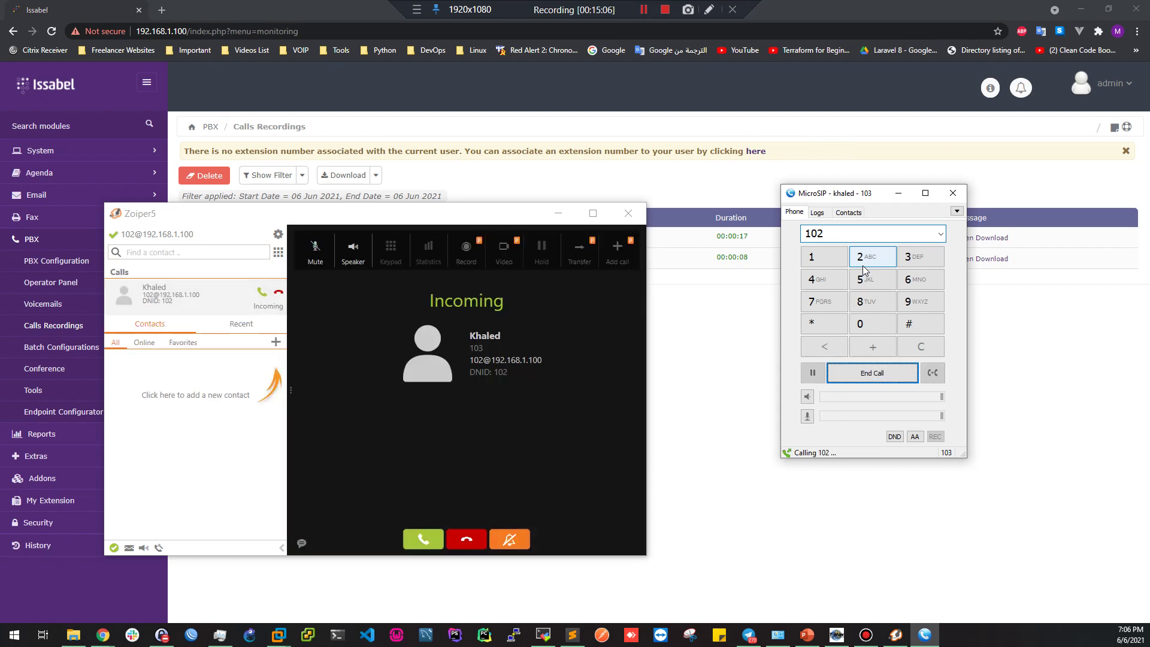
click(423, 539)
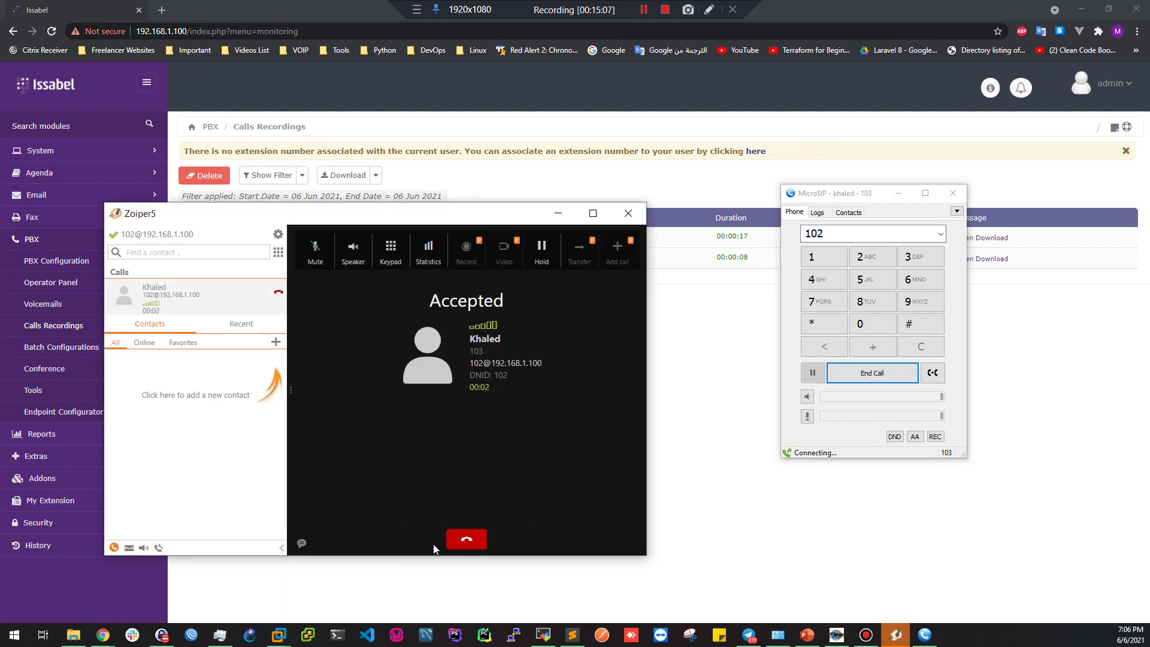
click(467, 541)
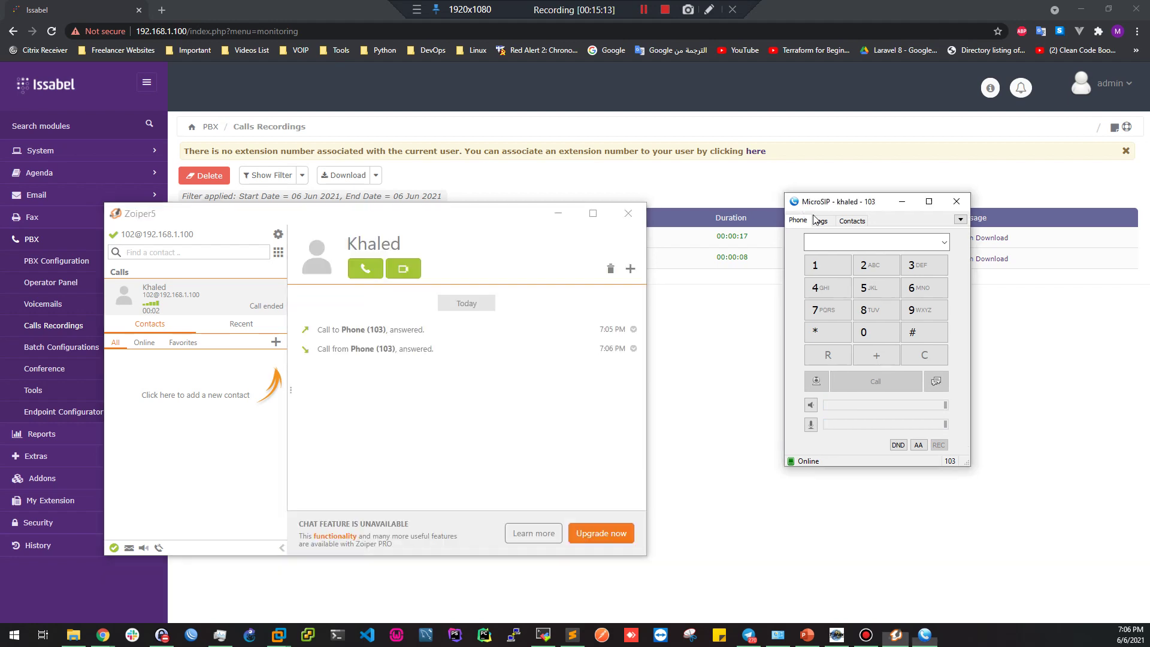
Reload the recordings list and confirm the new call's source is 103
click(743, 362)
click(51, 31)
double_click(486, 238)
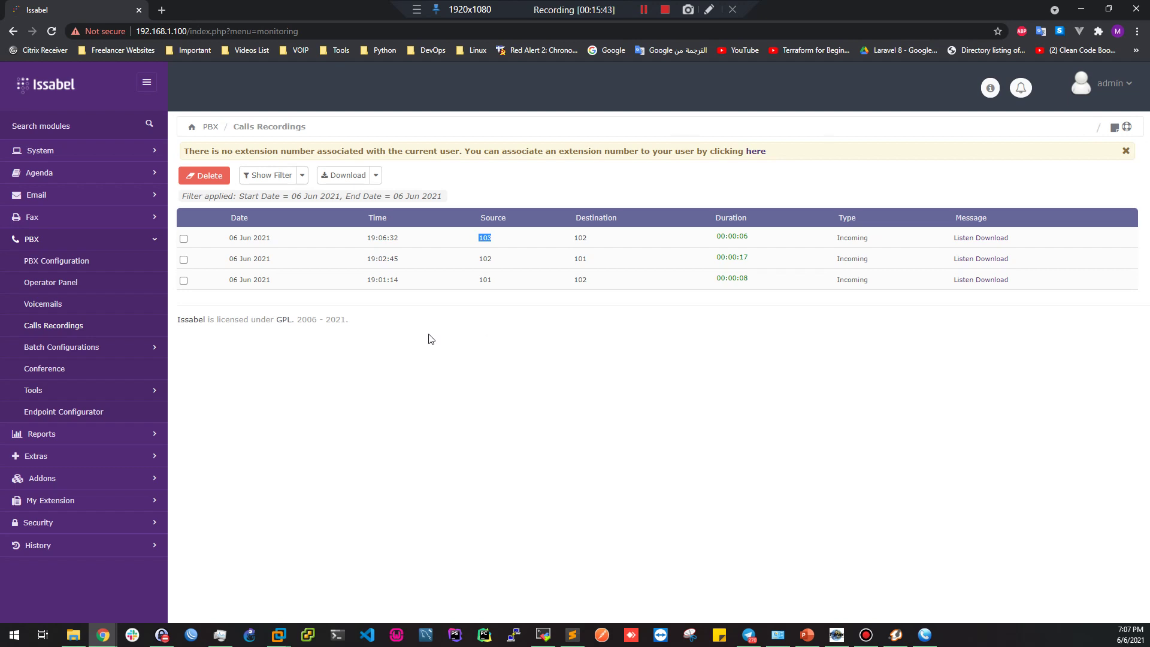
click(258, 342)
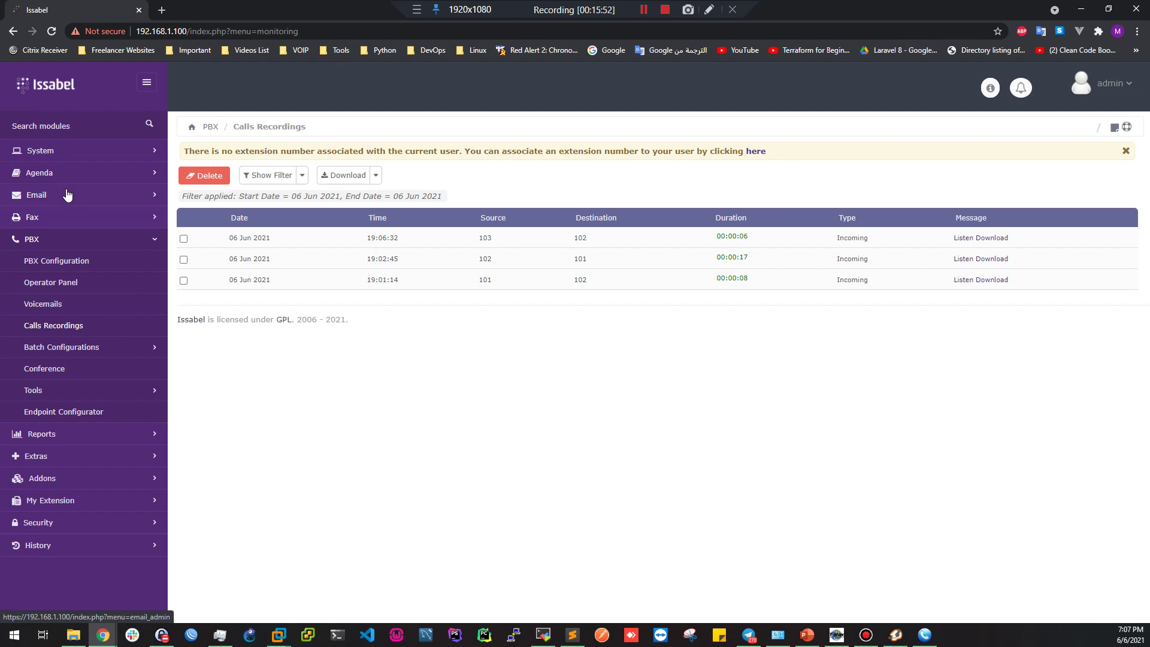
Open the System > Users list of accounts
click(67, 151)
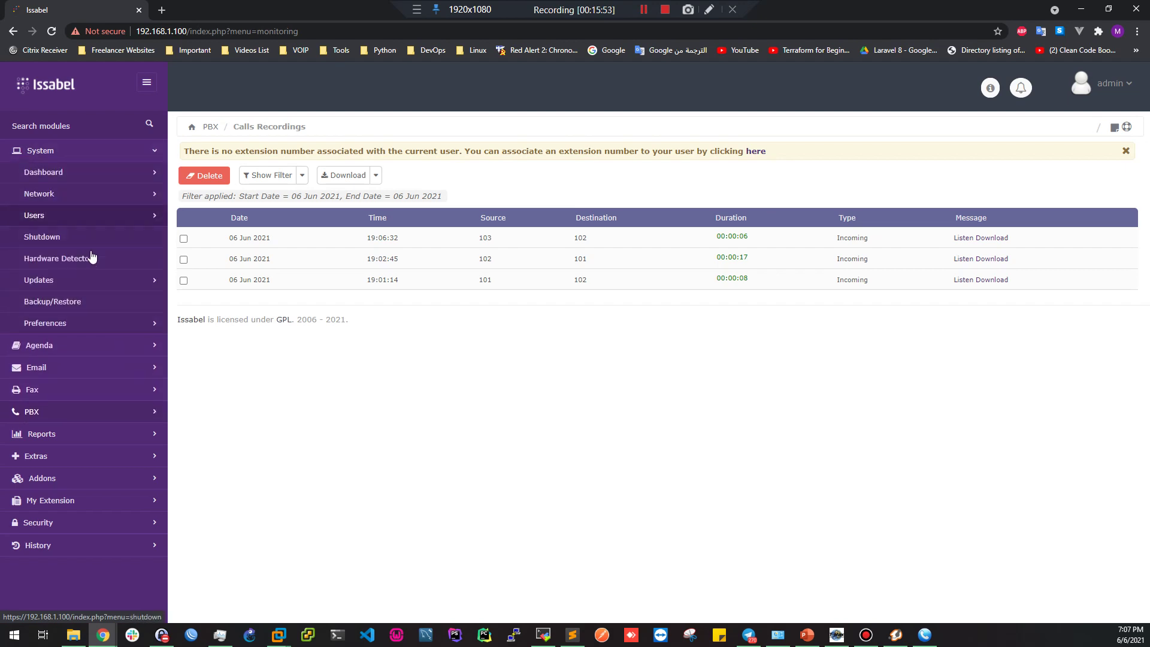
click(56, 220)
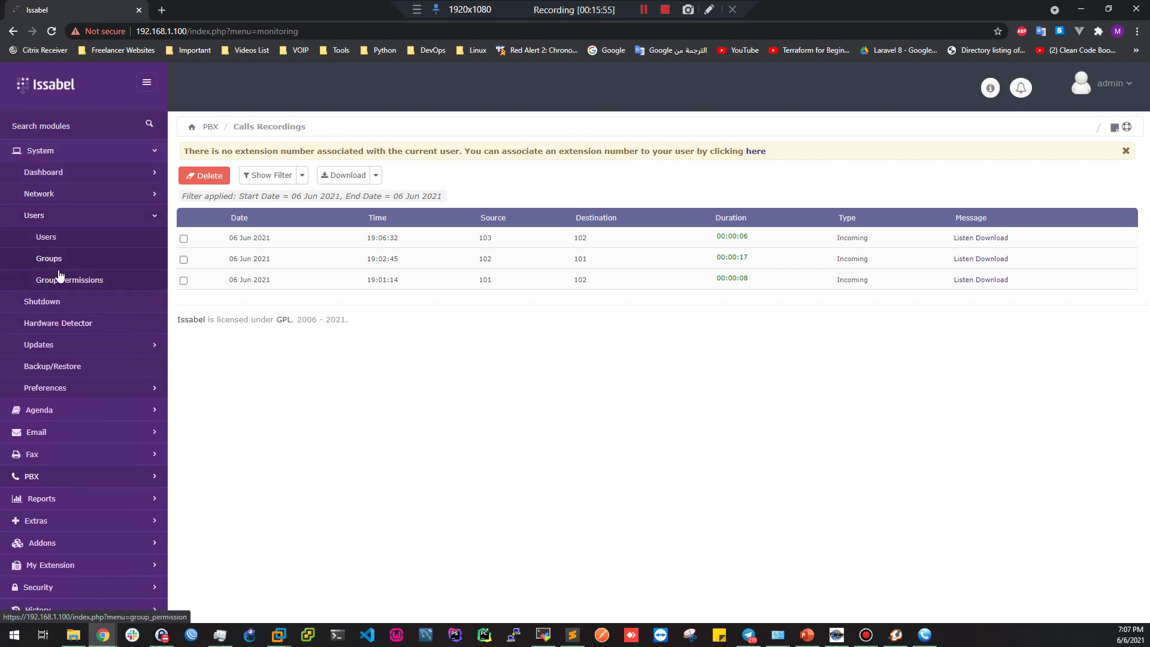
click(44, 238)
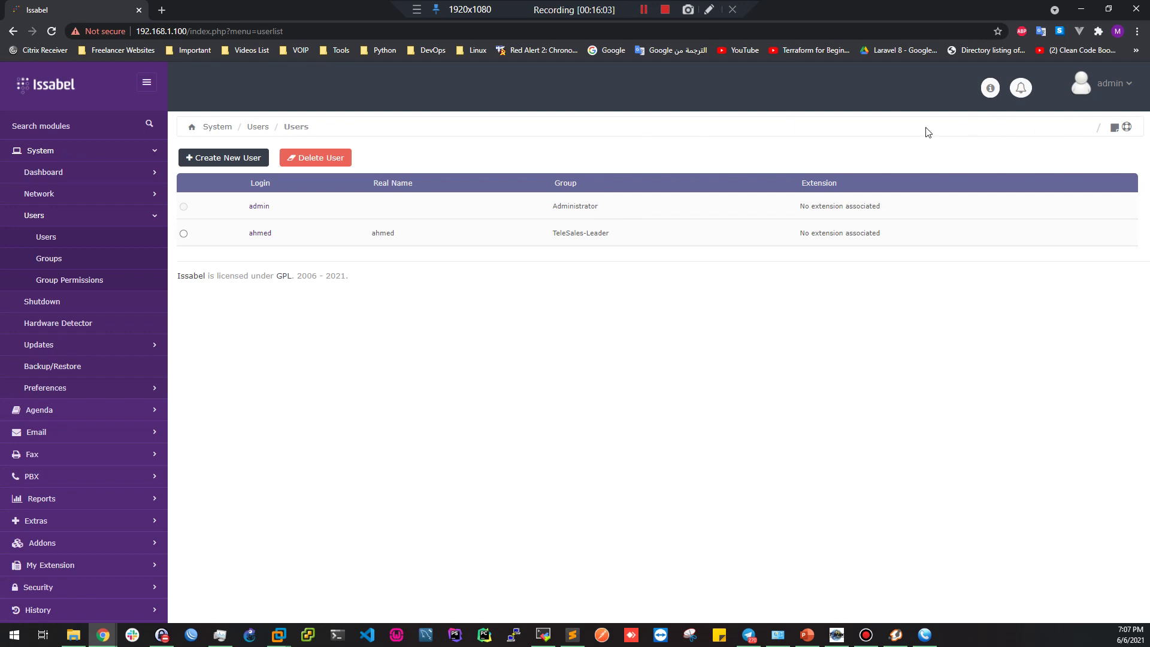
Log out and sign back in with username 'admin', dismissing the sign-up popup
click(1113, 89)
click(1016, 139)
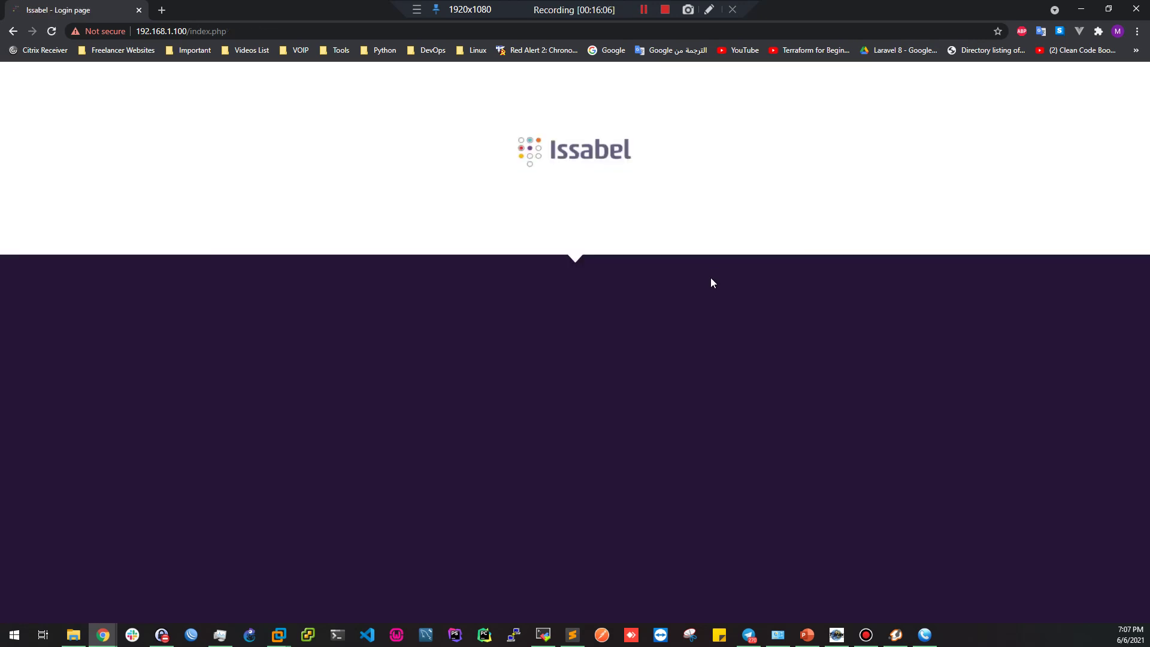
text(admin)
key(Tab)
text(******)
key(Return)
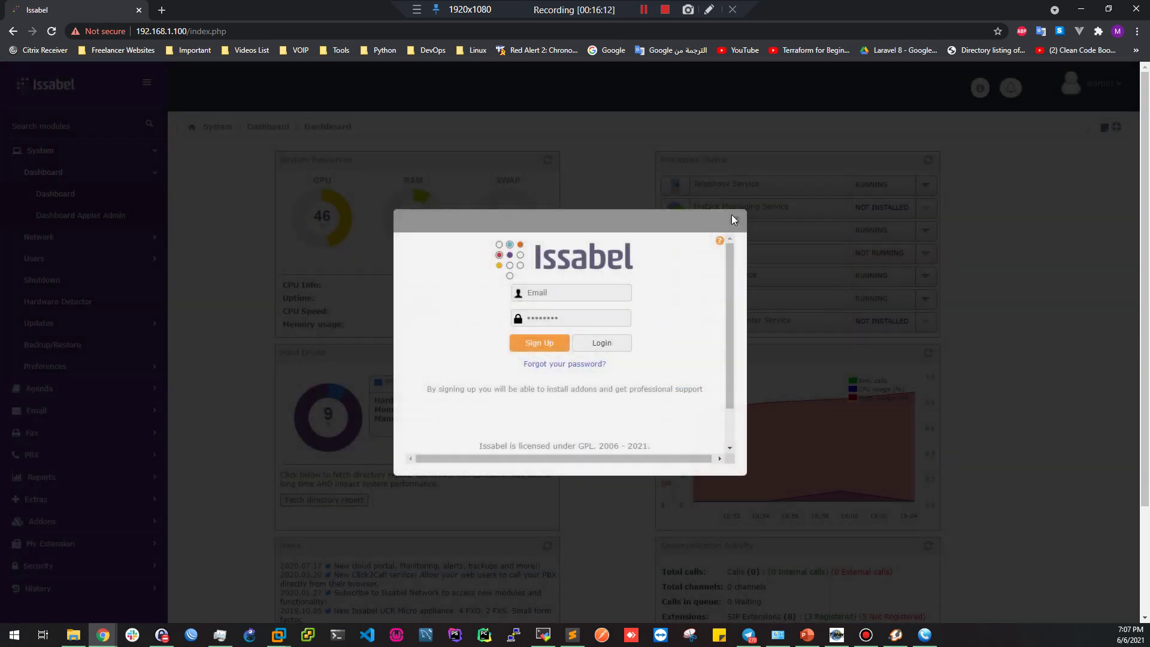
click(733, 218)
Log out again and sign in with the test user's credentials
click(1110, 89)
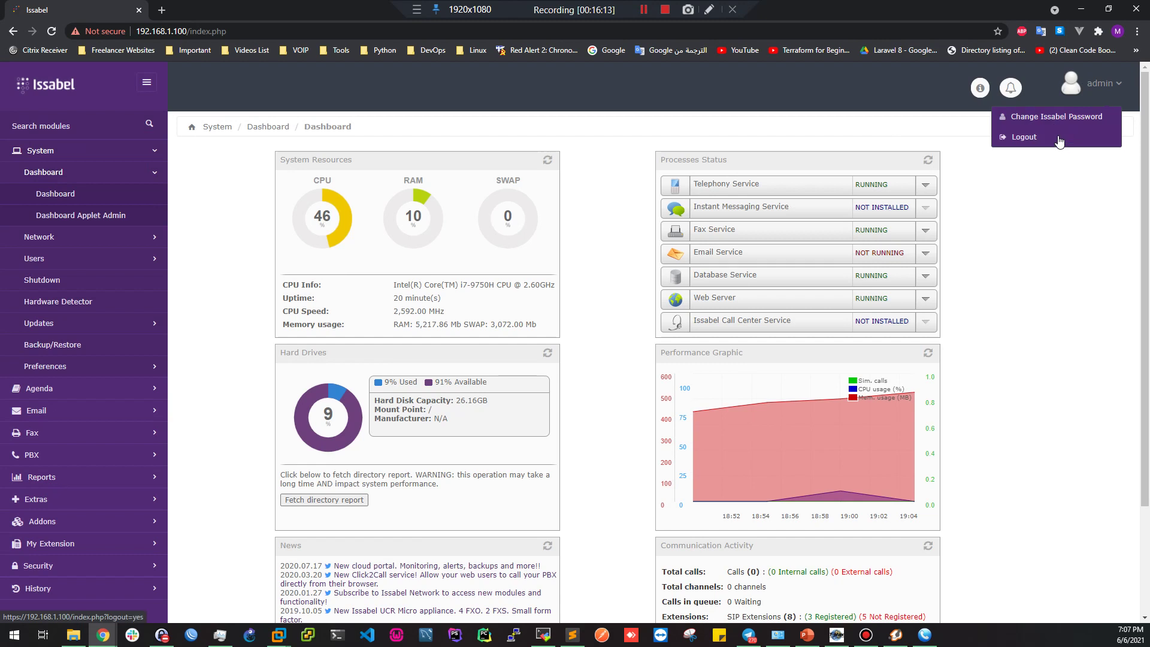
click(998, 139)
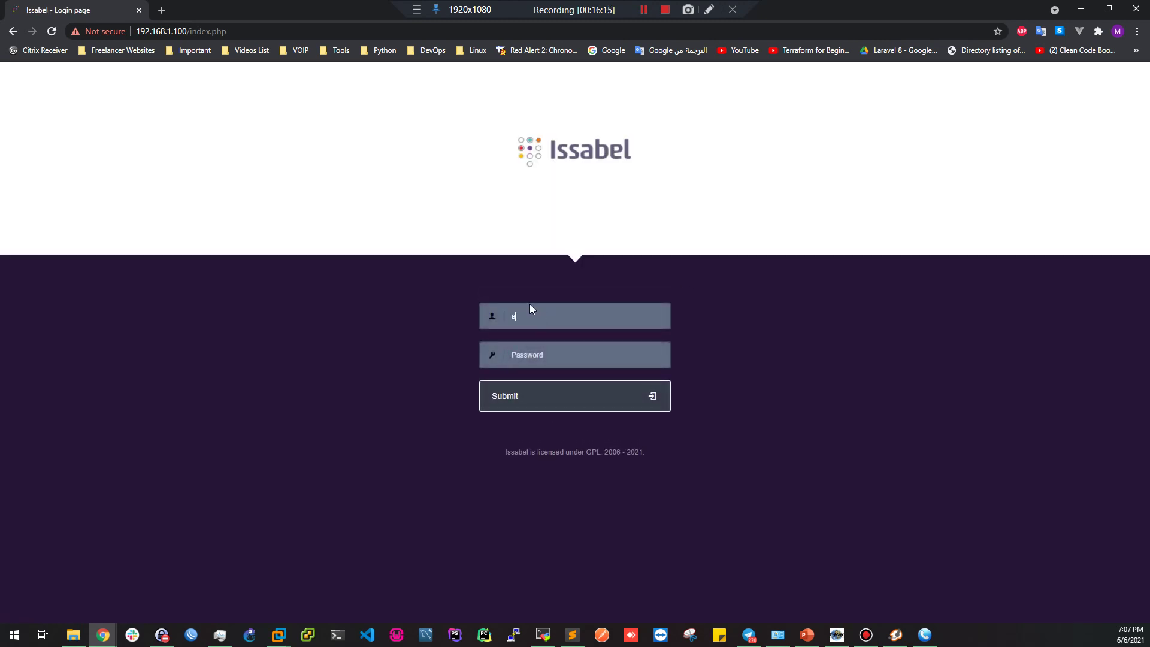
text(a)
text(dmin)
key(Return)
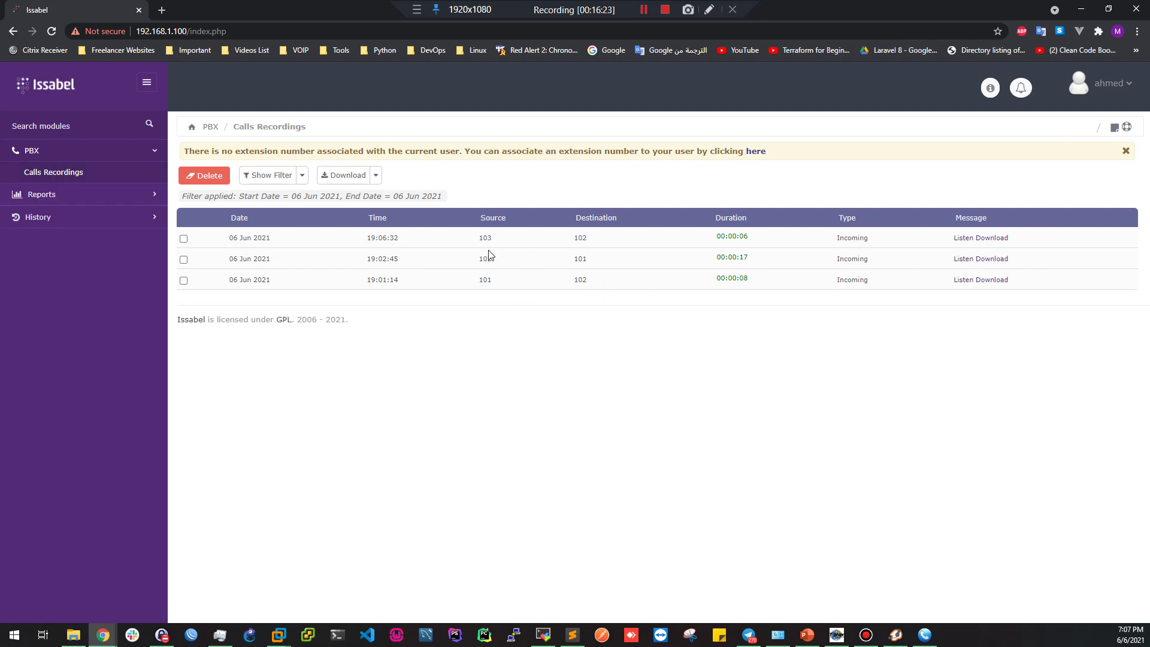
Review the three recordings listed for the test user, then log out
drag(242, 226, 988, 323)
click(1009, 372)
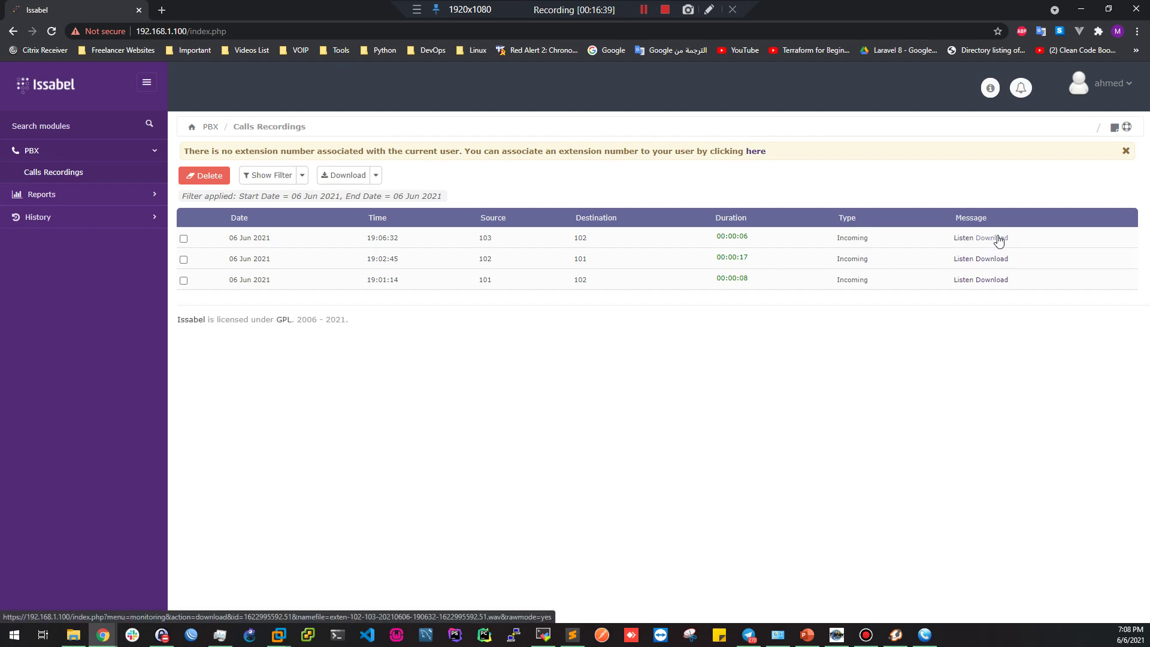
click(1109, 93)
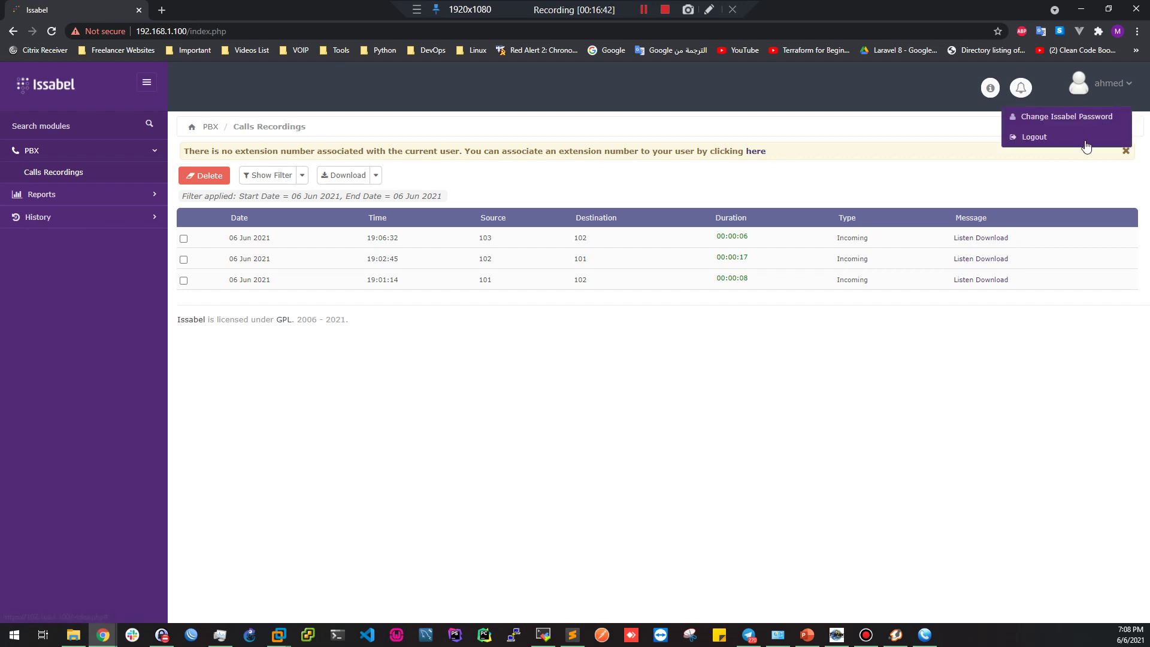
click(1086, 137)
Sign in as admin, dismiss the addons popup, and open Group Permissions
text(admin)
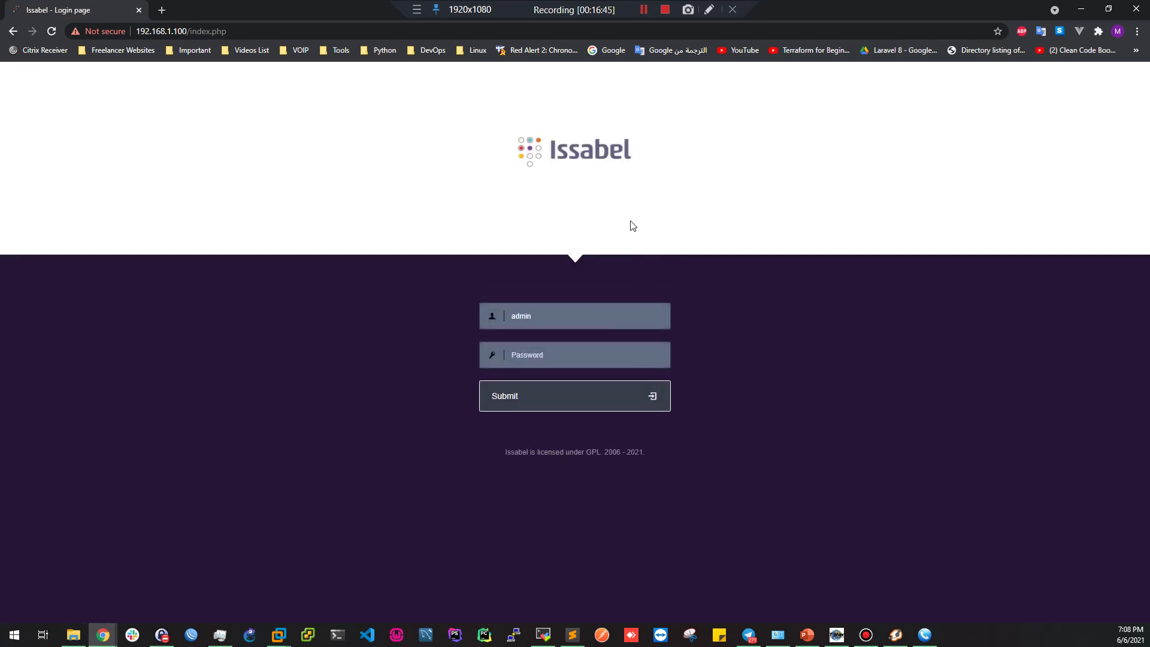
text(admin)
key(Return)
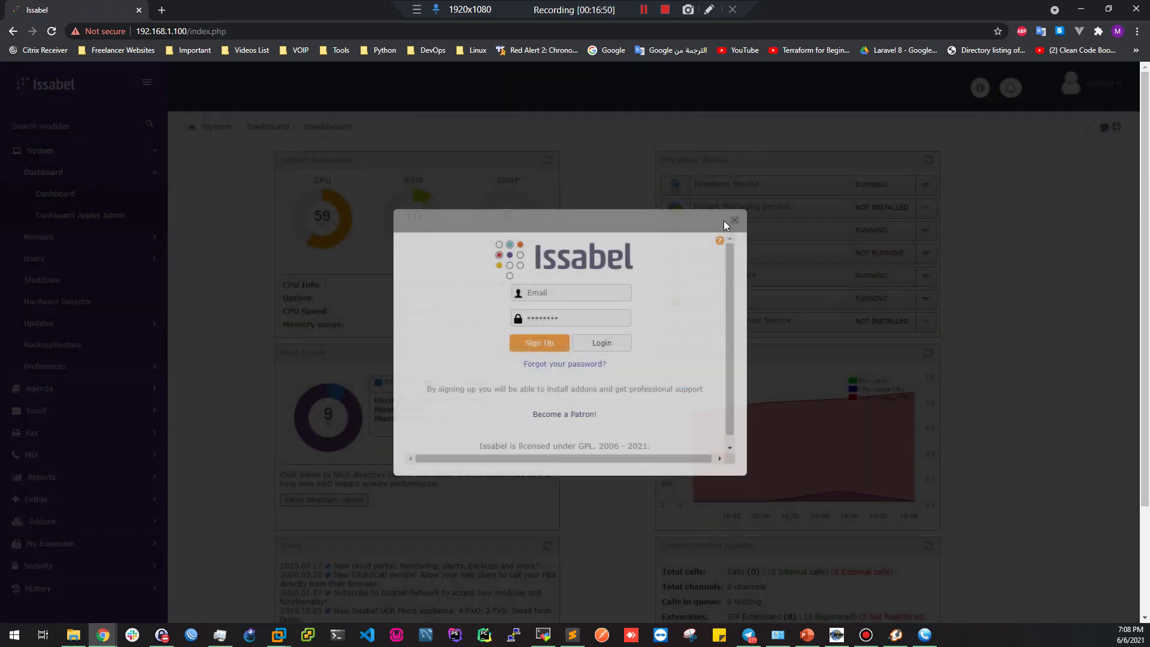
click(734, 220)
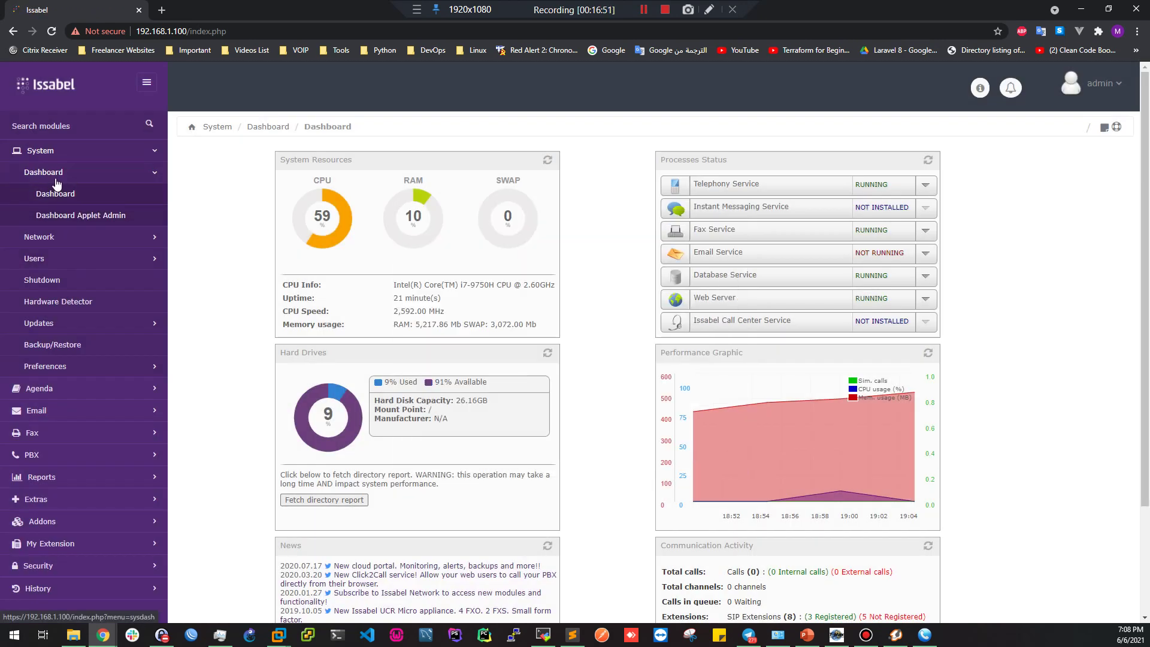
click(55, 262)
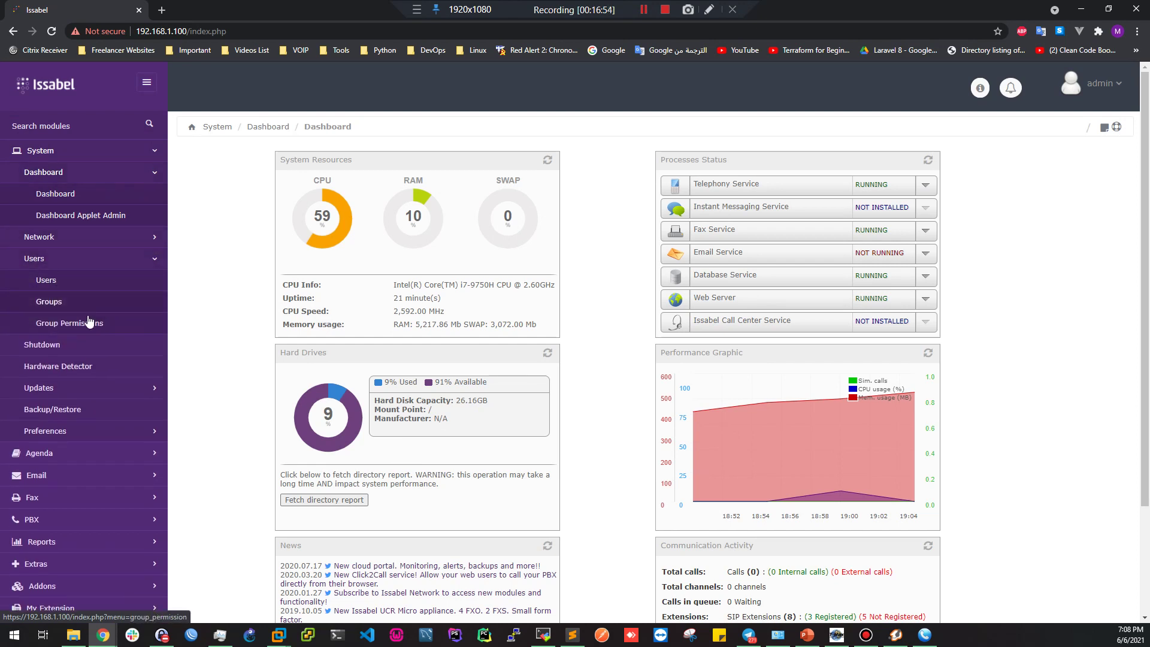
click(67, 323)
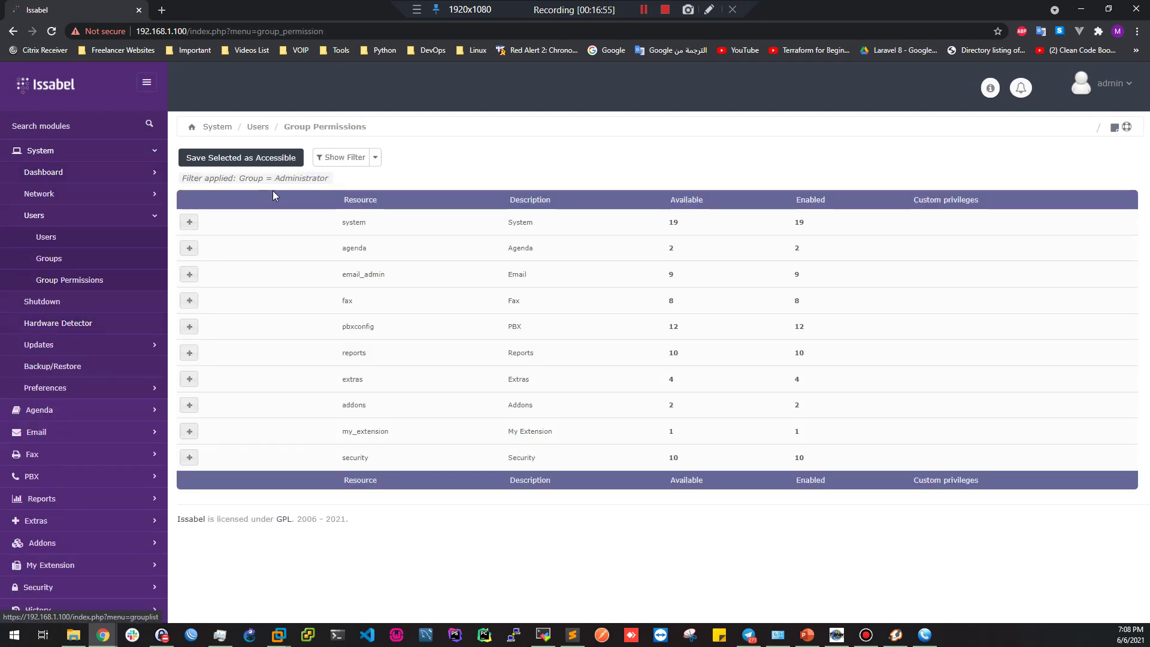
Filter by TeleSales-Leader and open pbxconfig's Calls Recordings custom privileges
click(375, 157)
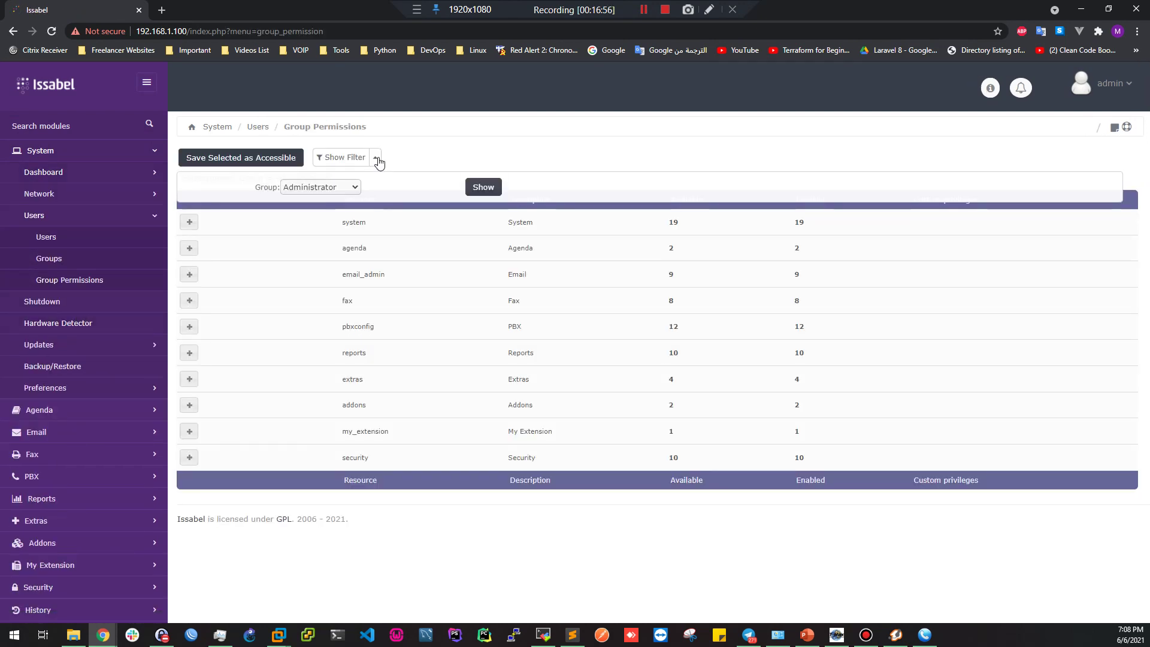
click(314, 188)
click(317, 233)
click(481, 189)
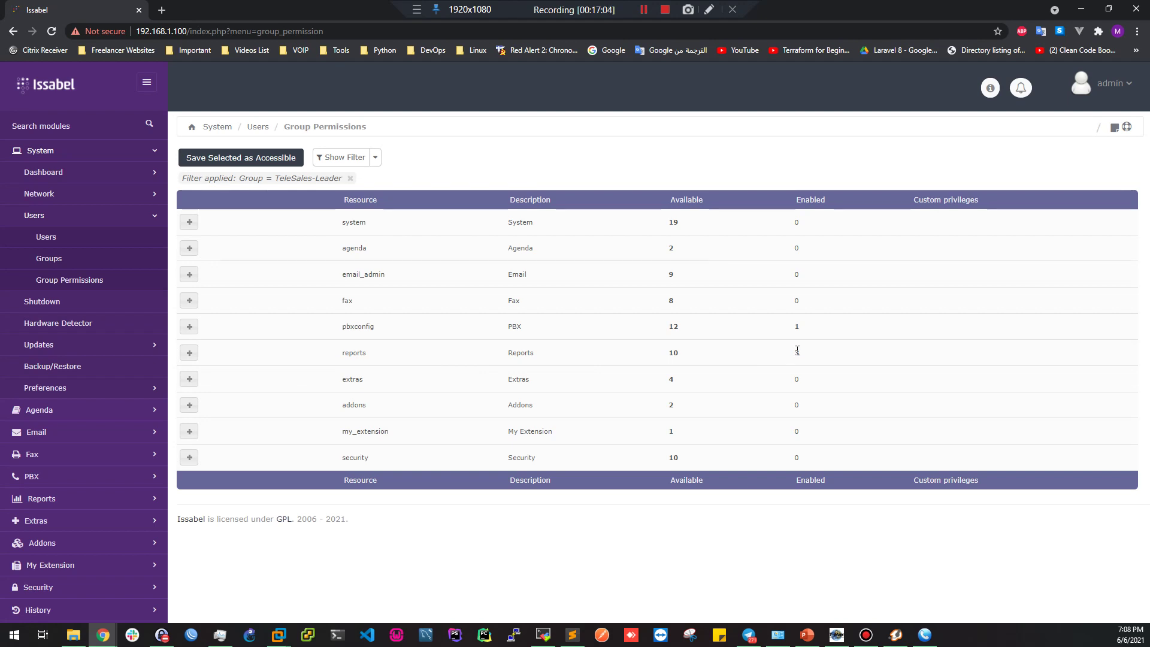
click(189, 353)
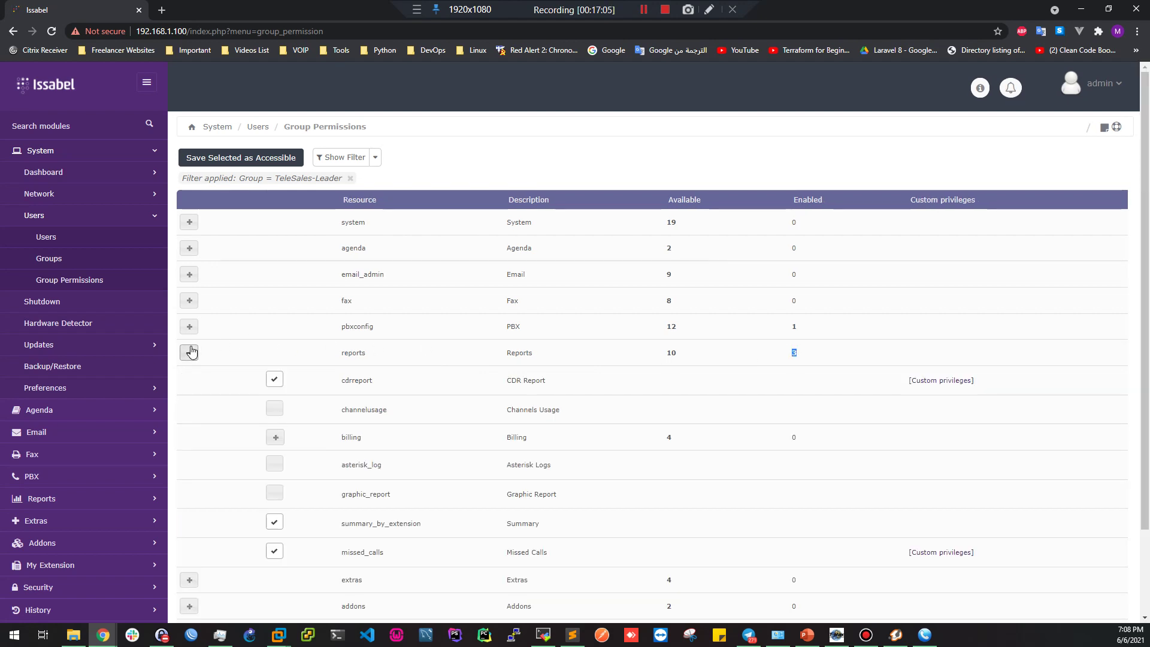
click(189, 352)
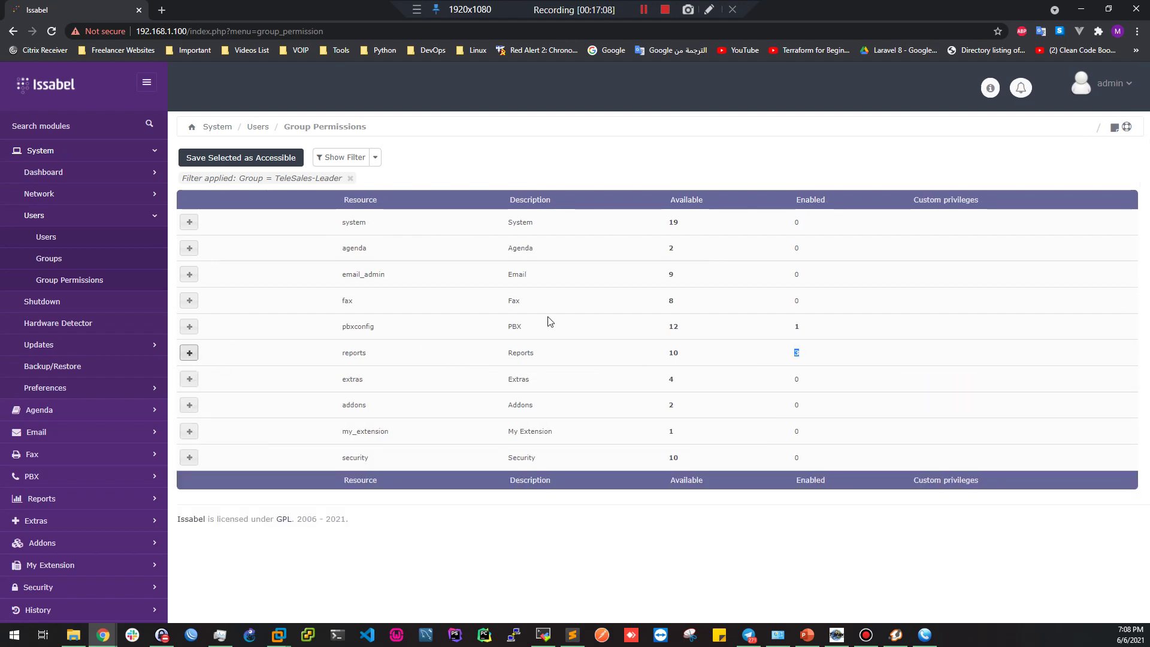
click(189, 327)
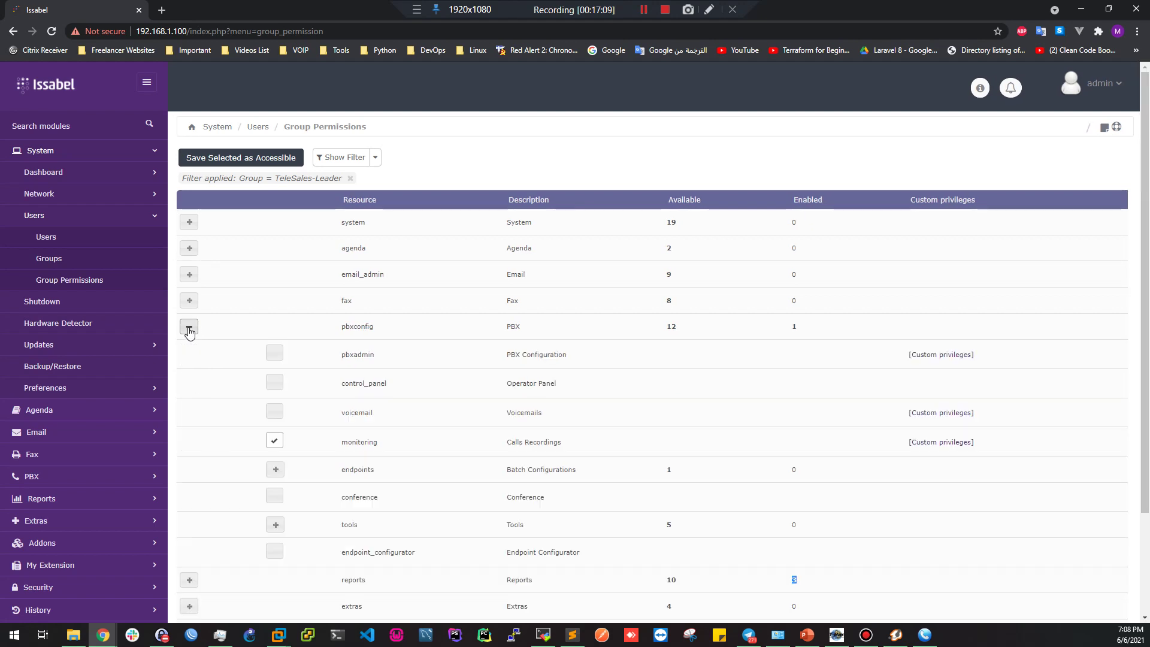
click(925, 443)
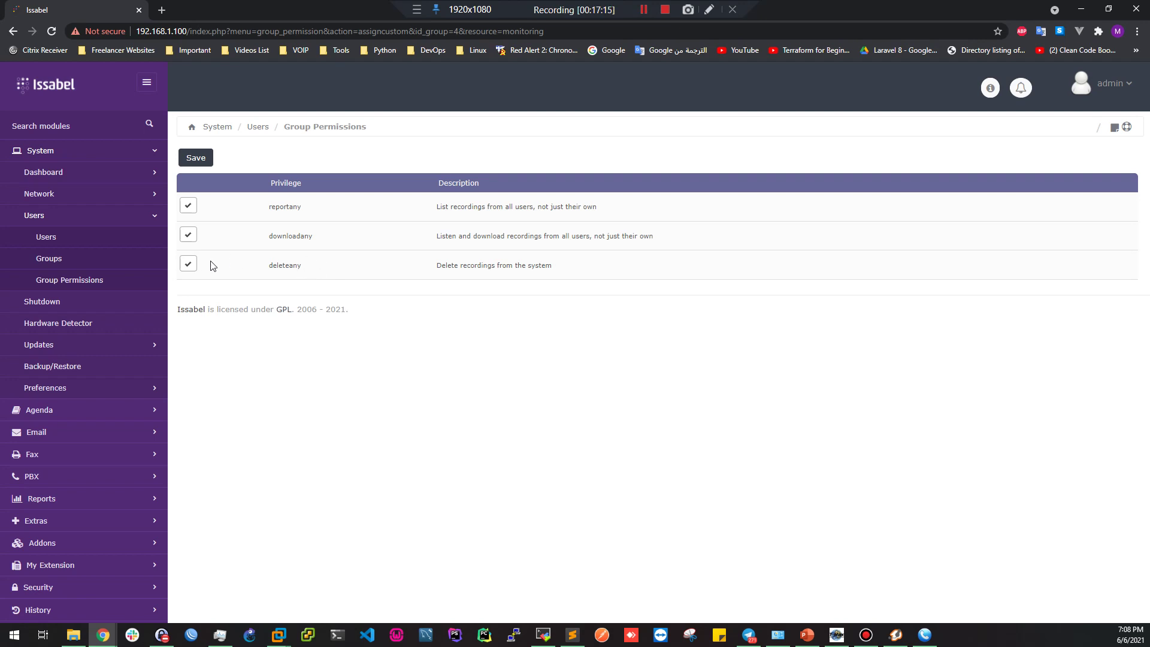
Revoke deleteany and downloadany from TeleSales-Leader's Calls Recordings privileges, keeping only reportany, and save
click(187, 266)
click(190, 236)
click(195, 158)
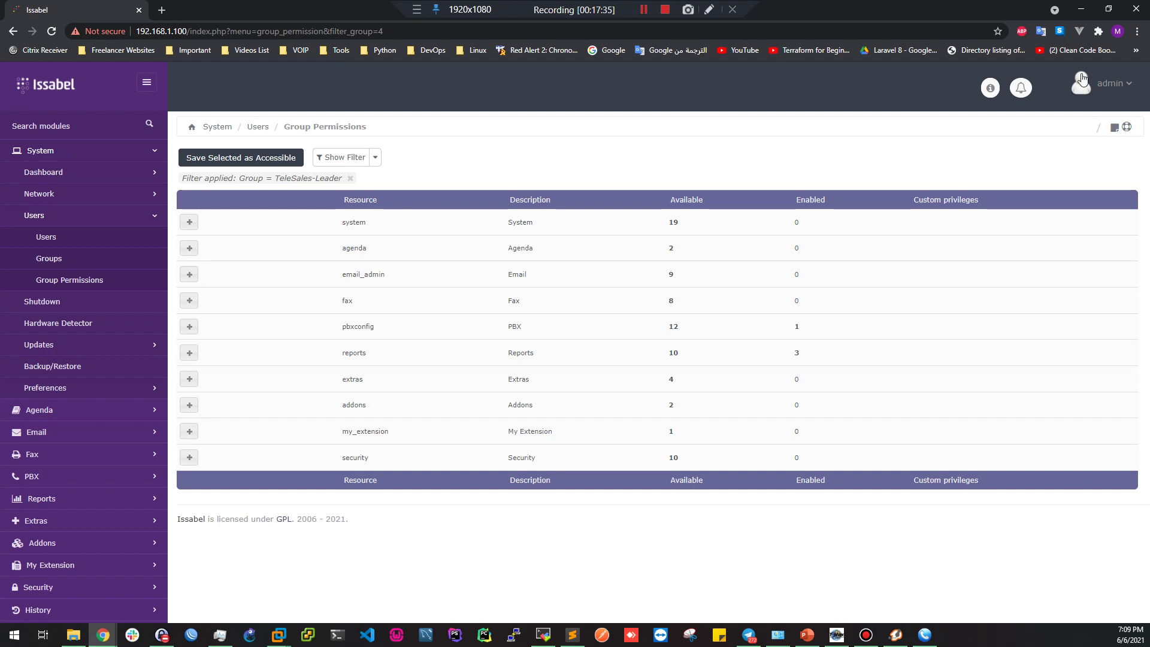
click(1116, 87)
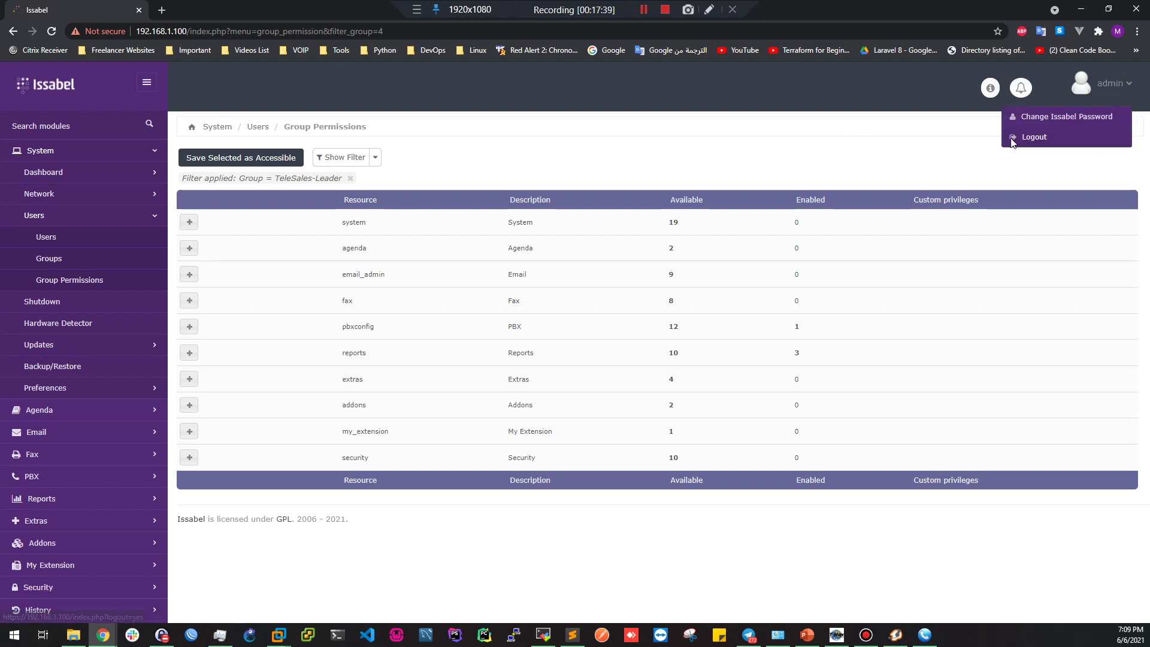
Log out of the admin session and sign in as the non-admin test user
click(1035, 138)
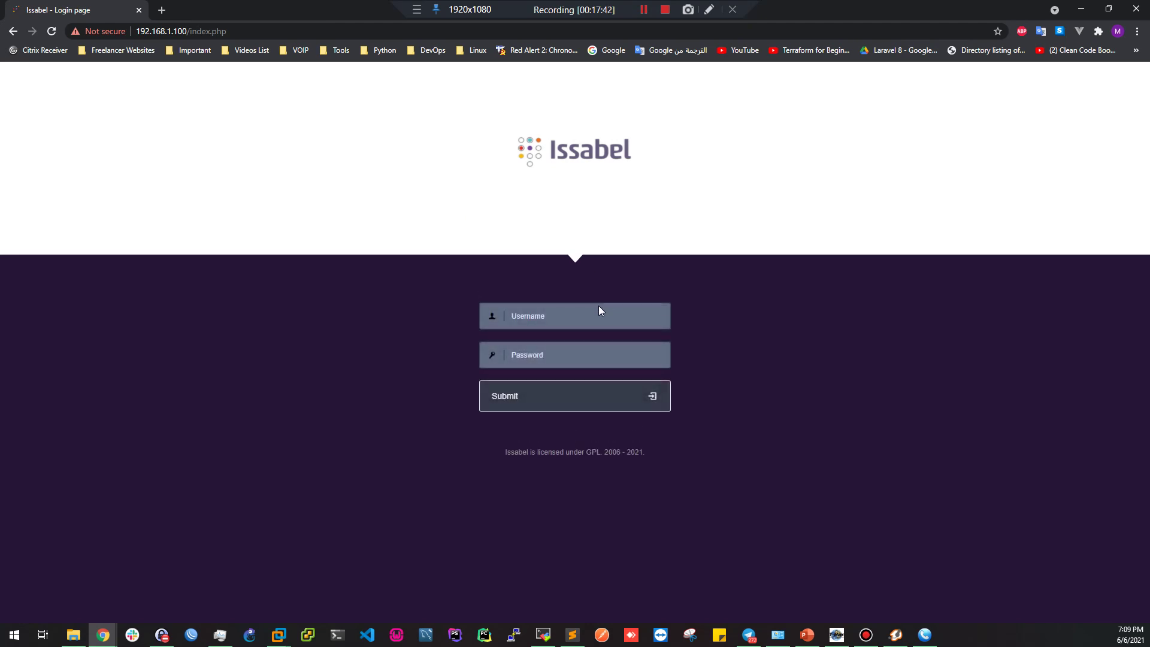
text(ahmed)
key(Tab)
text(ad)
key(Return)
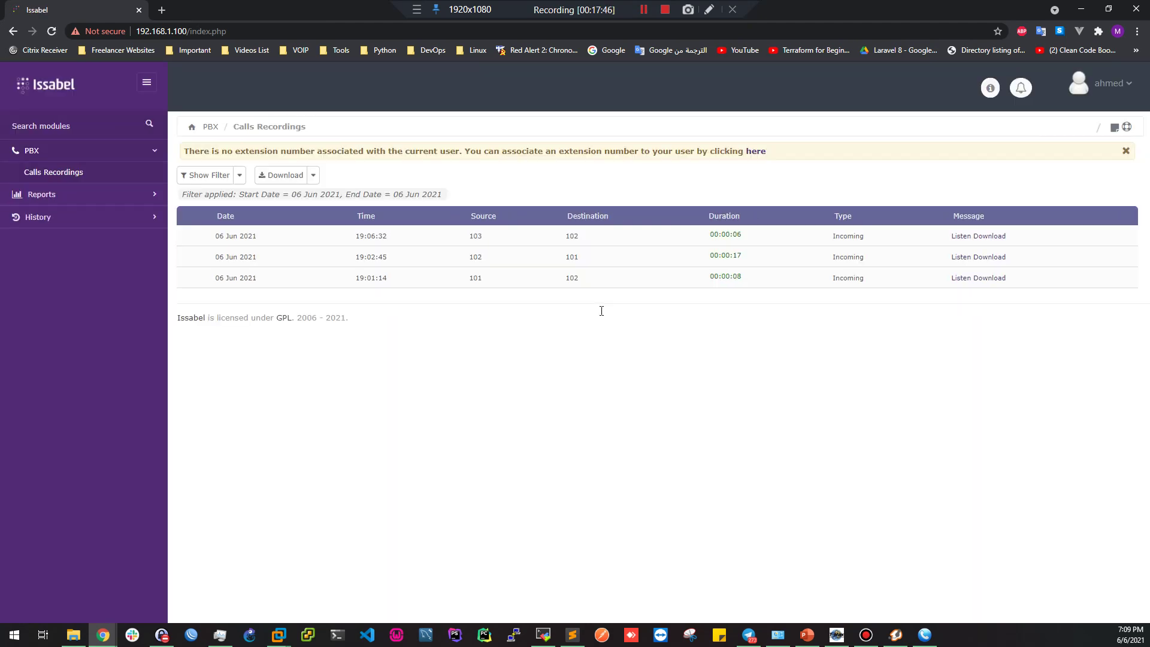
Try downloading the 19:06:32 recording, confirm the 403 error, then return to the recordings list and its filter
click(994, 237)
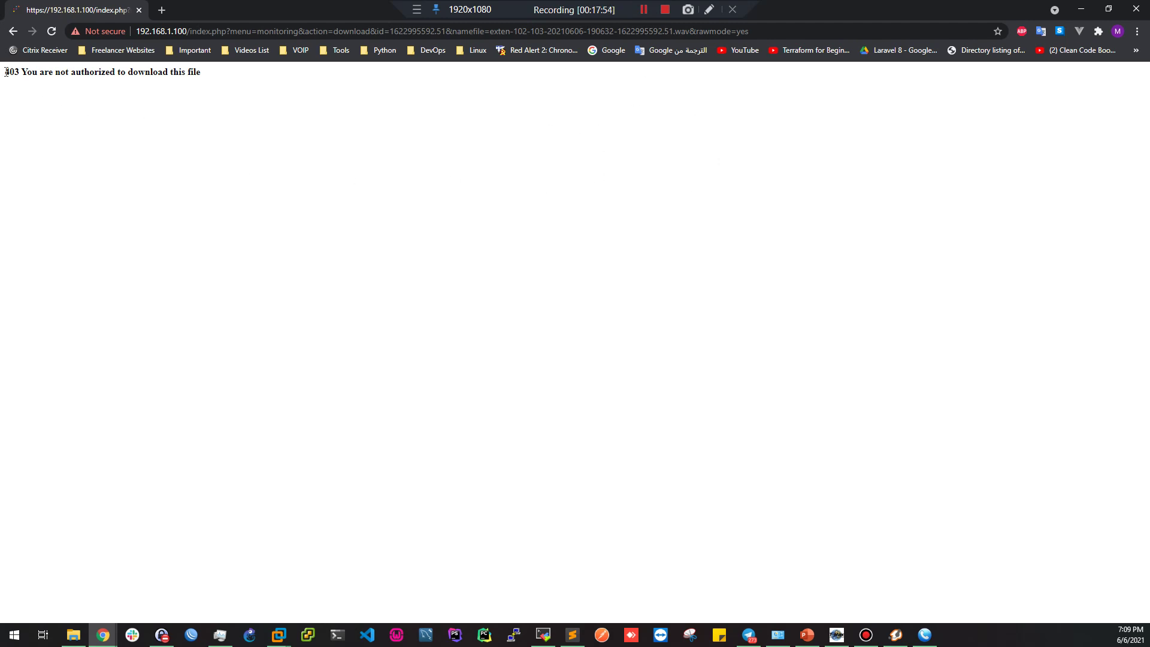
drag(8, 72, 180, 87)
click(228, 99)
click(12, 31)
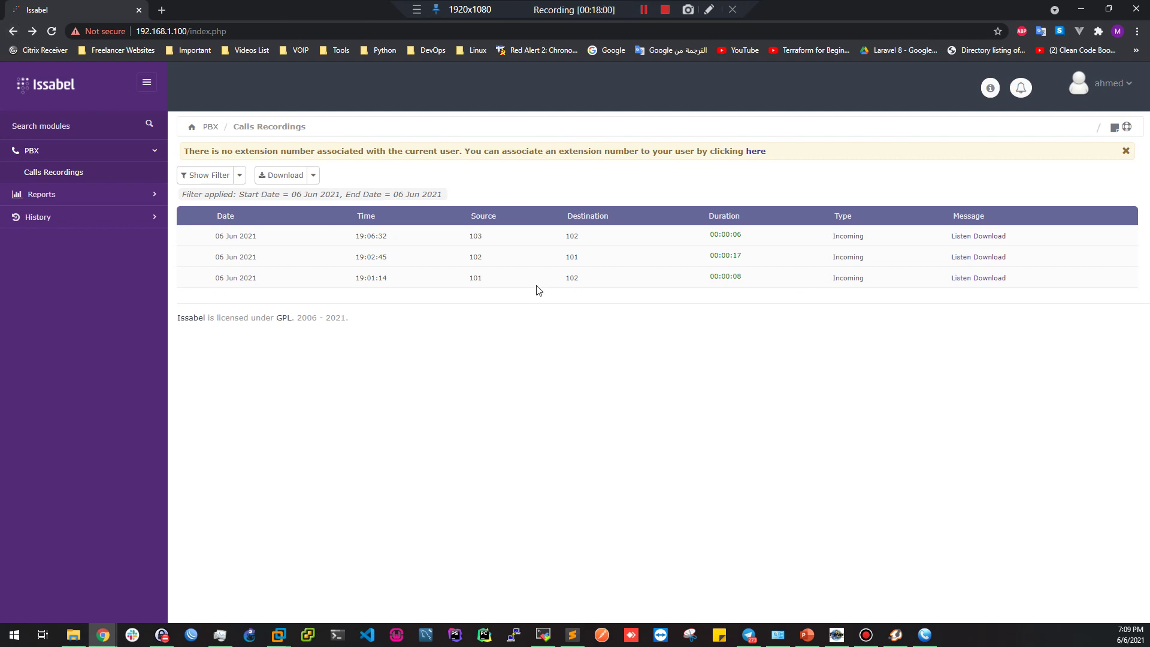
click(312, 177)
click(240, 181)
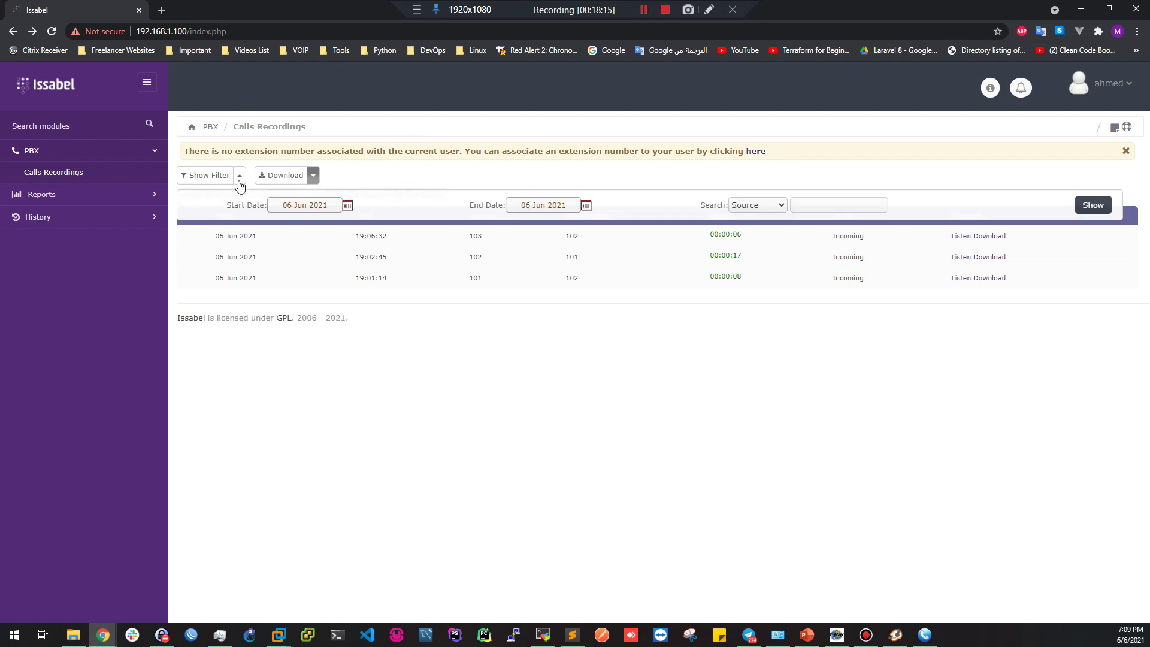